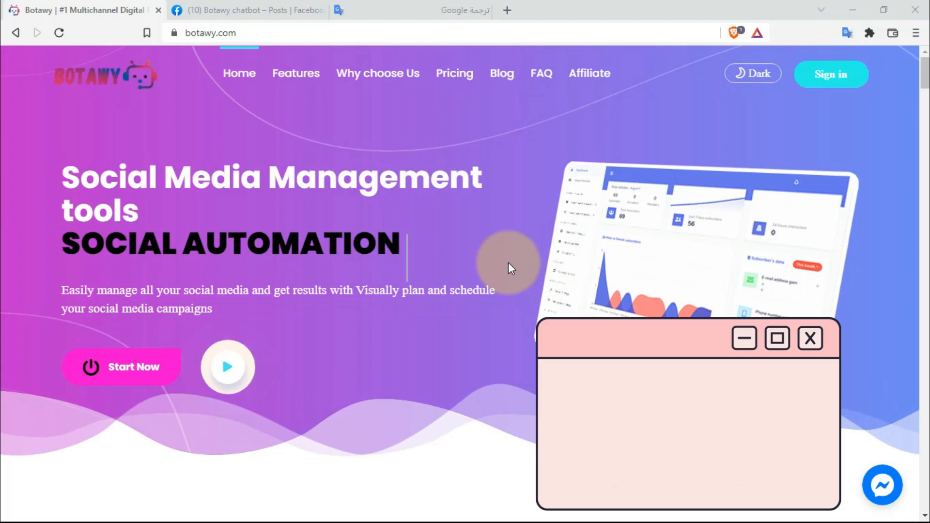
- Sign in from the botawy.com homepage to reach the account Dashboard
scroll(507, 263, "down", 8)
scroll(507, 263, "down", 3)
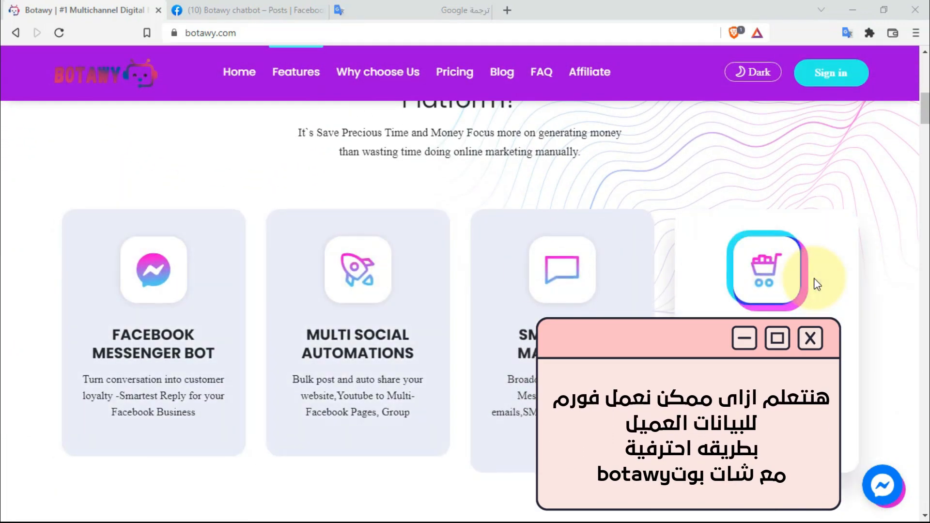
scroll(816, 284, "up", 11)
left_click(838, 73)
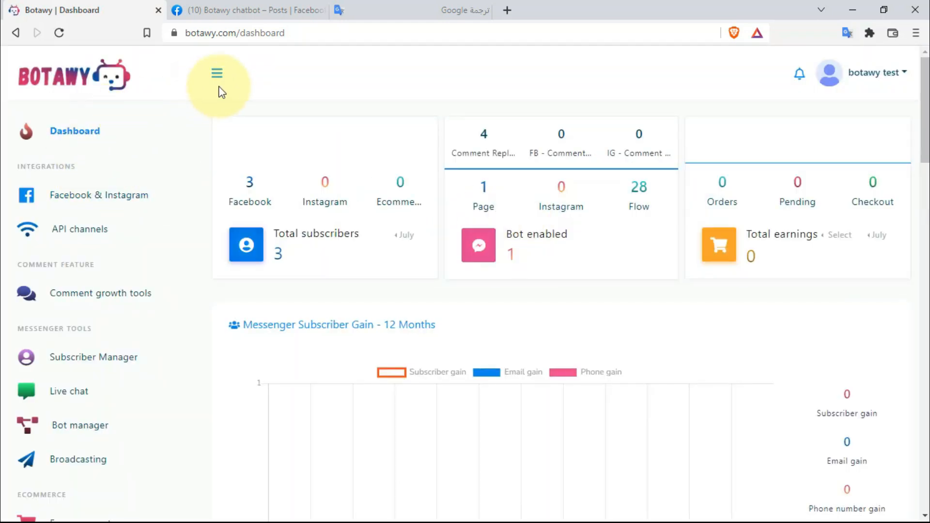
- Open the chatbot page's Webform builder from Bot manager and start a New form
scroll(126, 271, "down", 2)
left_click(80, 359)
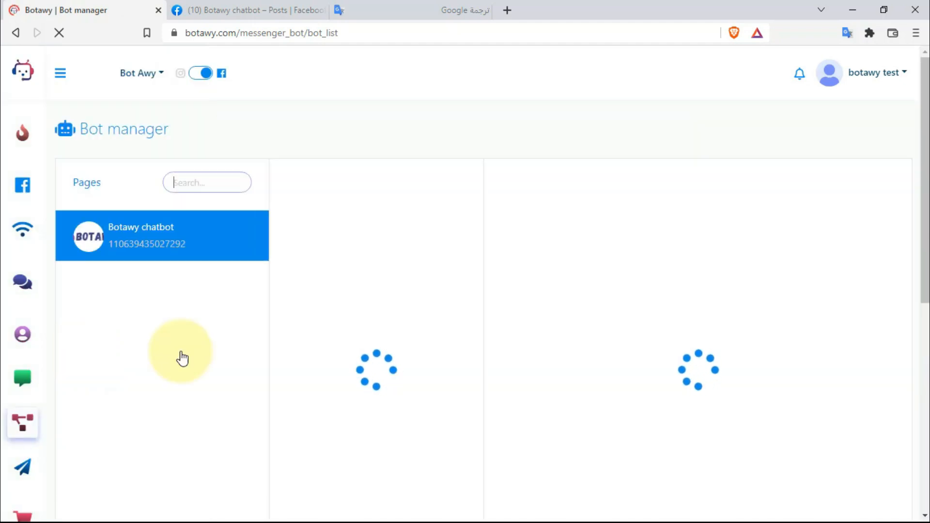
scroll(455, 311, "down", 1)
scroll(456, 311, "down", 7)
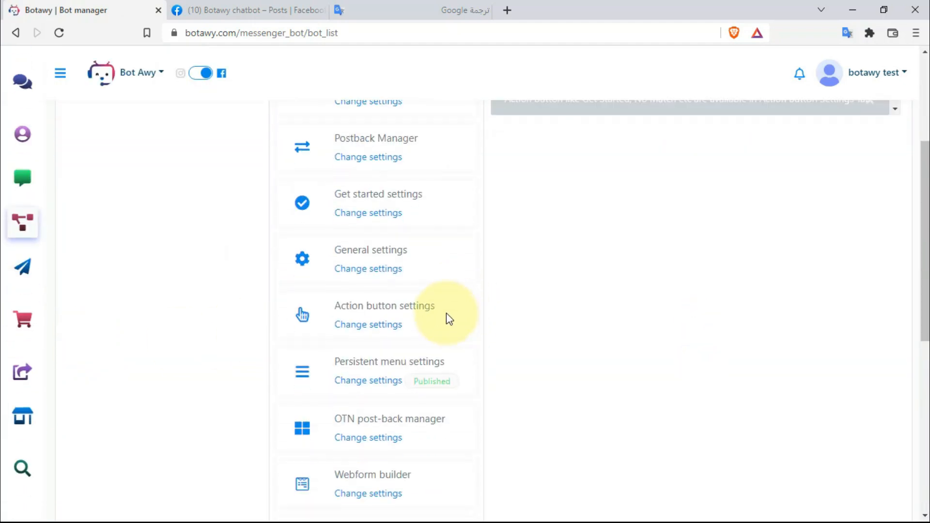
scroll(419, 321, "up", 1)
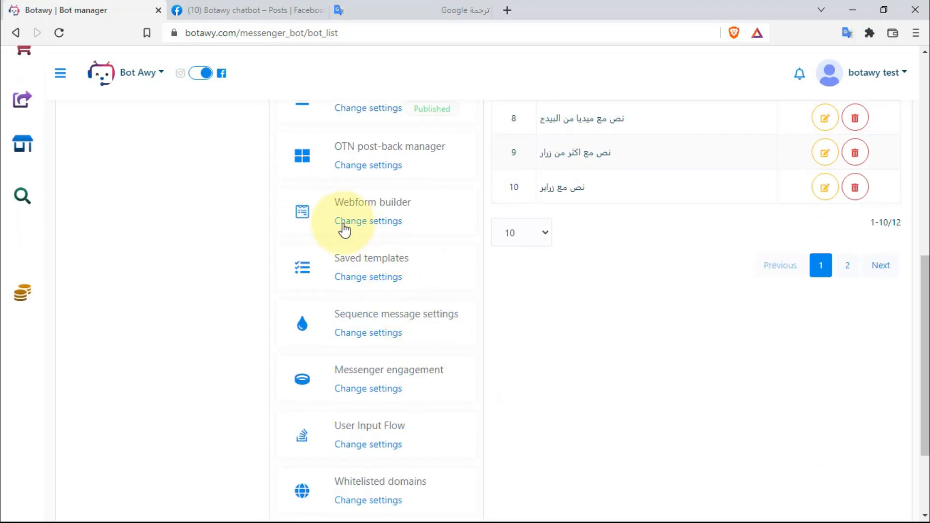
left_click(379, 220)
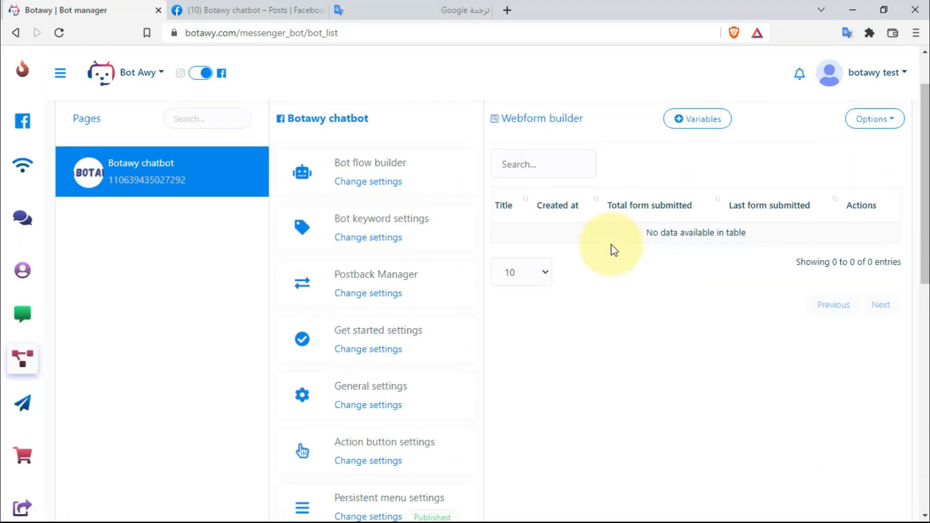
left_click(884, 165)
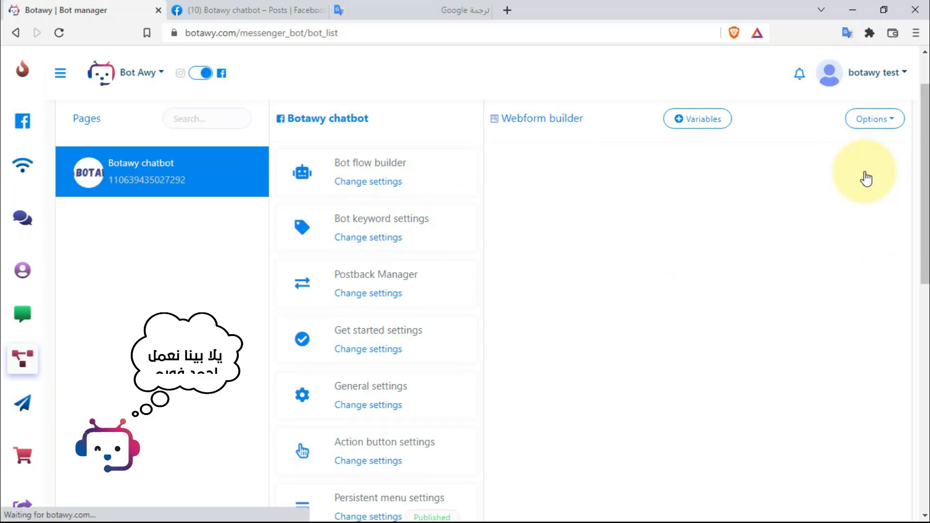
left_click(664, 242)
- Name the form 'فورم تشيرت' and set its title to 'اكمل بيانات بشكل صحيح'
left_click(658, 188)
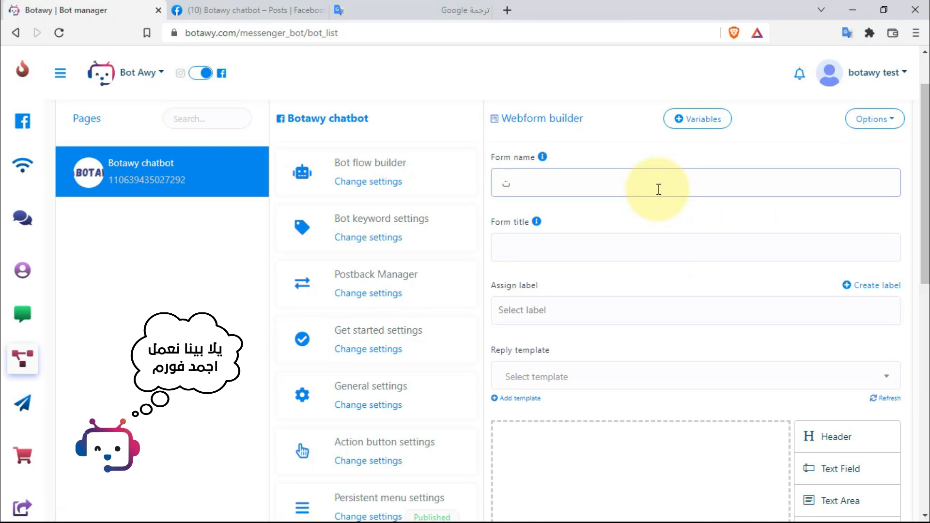
type("ف")
type("ل")
type("رم")
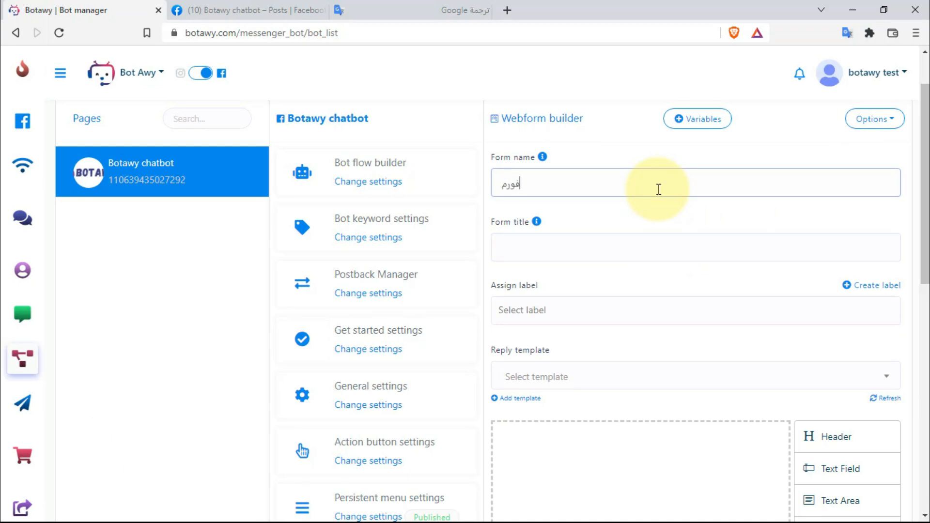
type(" تشيرت")
left_click(665, 248)
type("ا")
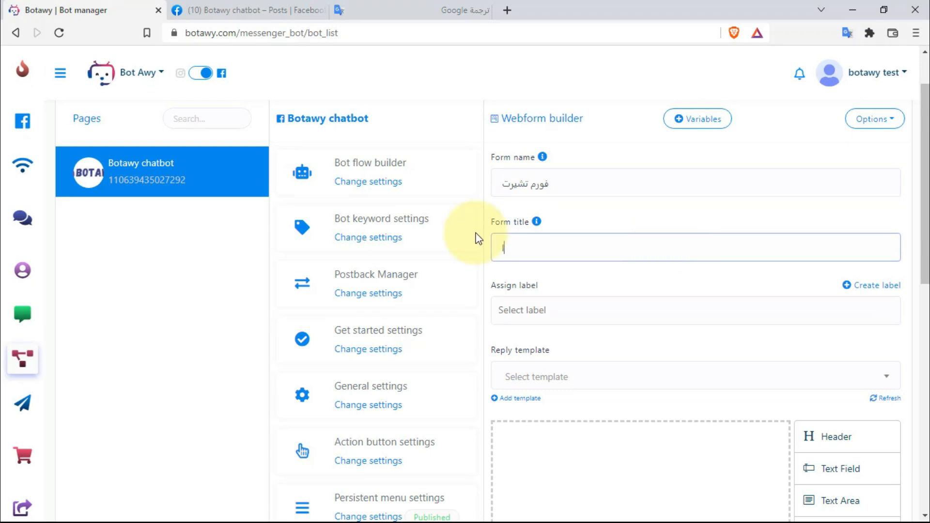
type("كمل بيانات بشكل صحيح")
scroll(532, 251, "down", 3)
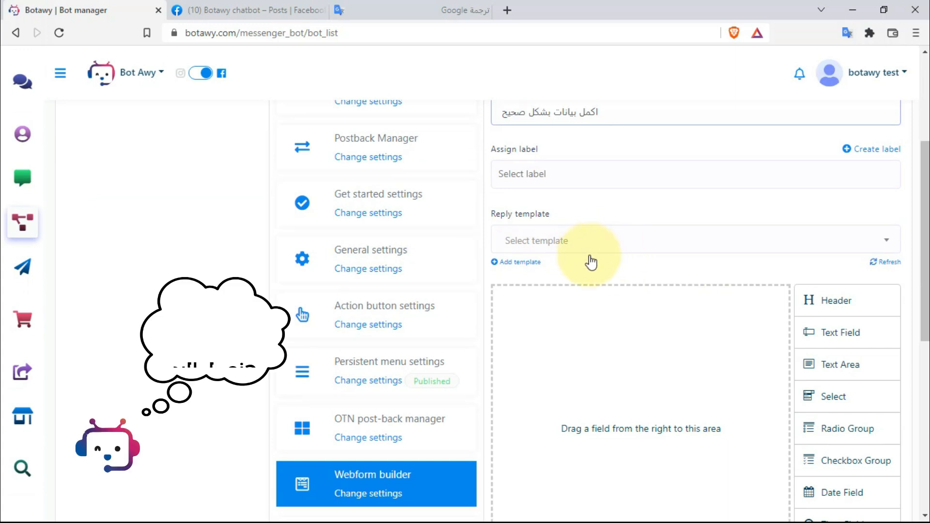
- Add a reply template with postback id form_user and a 2-second delay
left_click(530, 269)
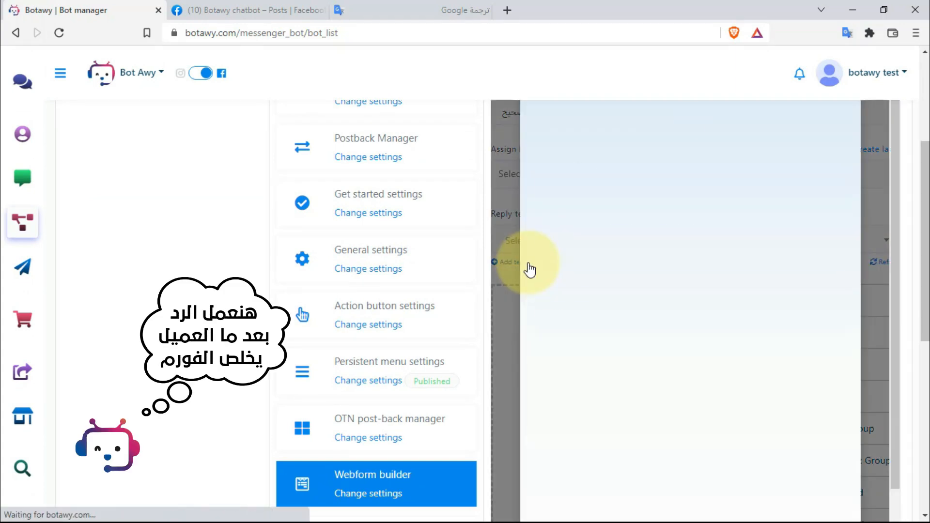
left_click(576, 364)
type("fo")
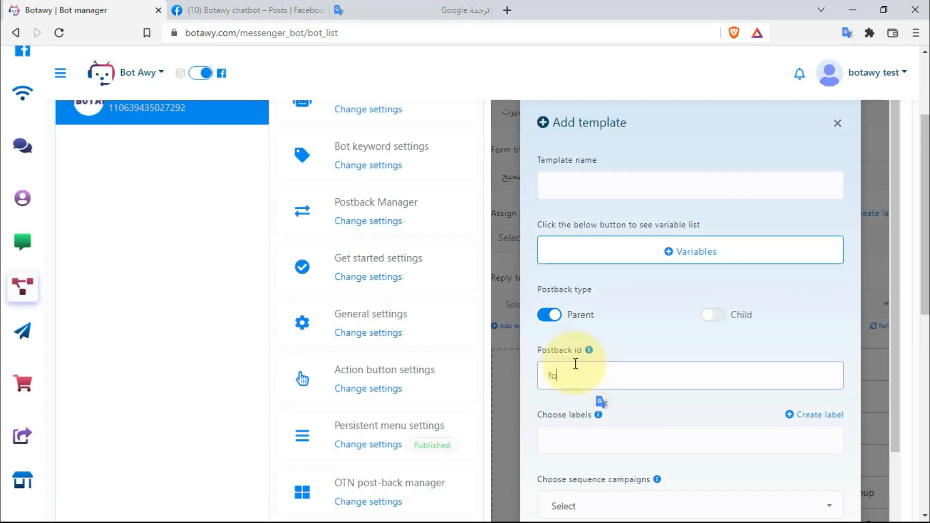
type("r")
scroll(575, 364, "down", 7)
left_click(783, 335)
left_click(783, 335)
left_click(736, 311)
- Write the reply 'شكرا يا' with first/last name placeholders and 'لاكمال الطلب', then submit
left_click(671, 392)
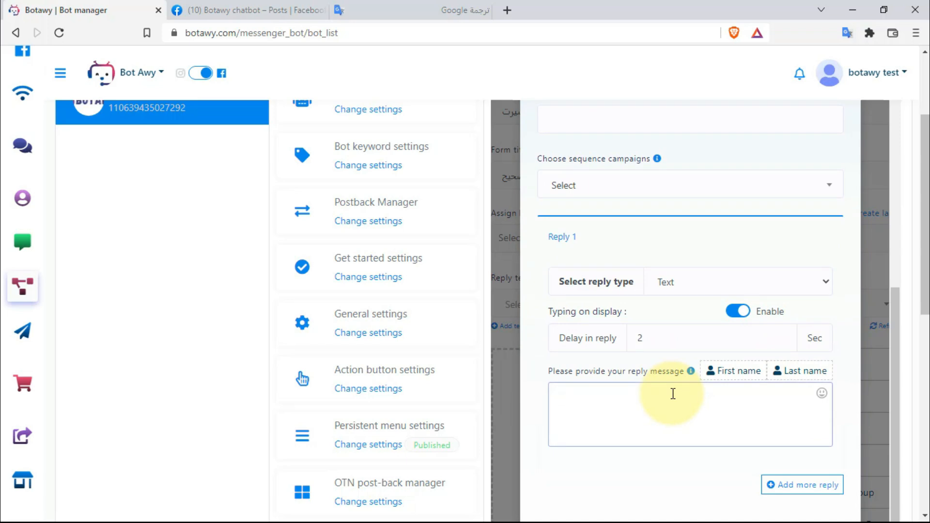
type("شكرا يا")
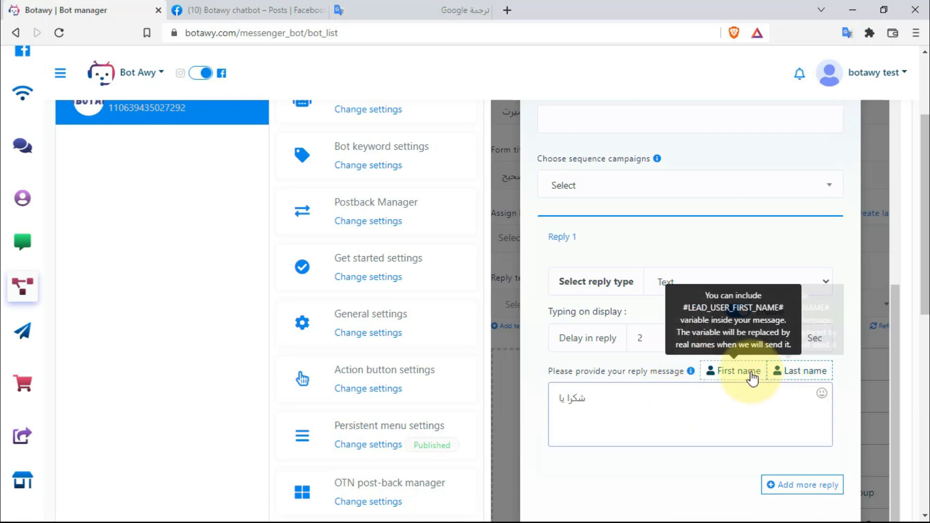
left_click(785, 376)
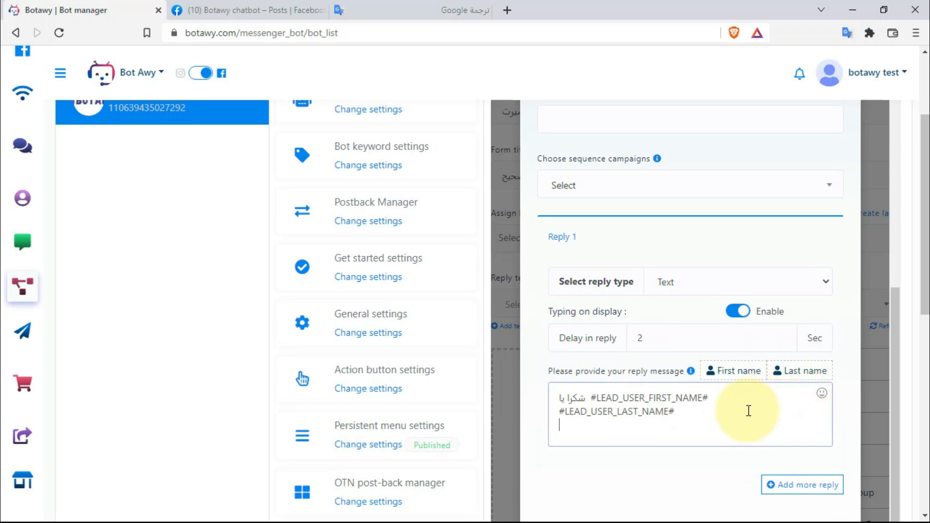
type("الاكمال الطلب")
scroll(748, 411, "down", 4)
left_click(584, 338)
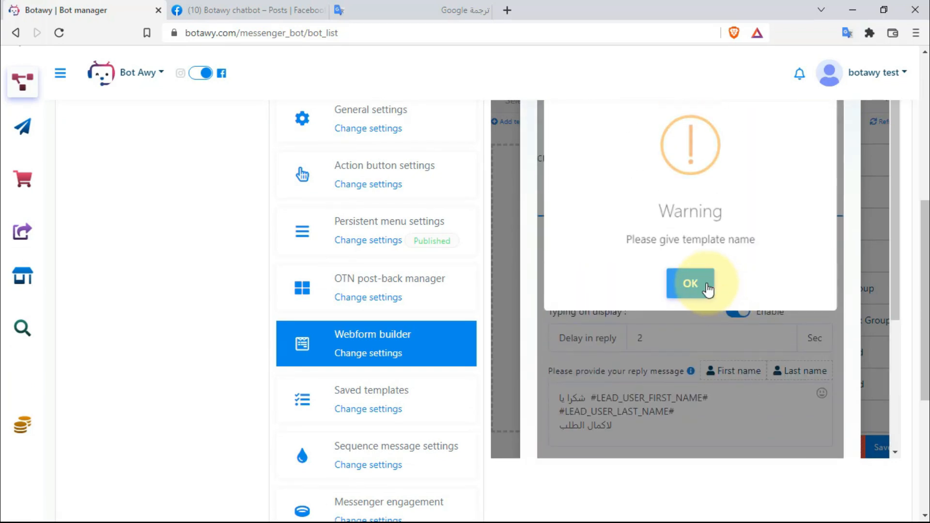
- Give the reply template the name form_user, submit it, and confirm it was created
left_click(690, 286)
scroll(697, 288, "up", 3)
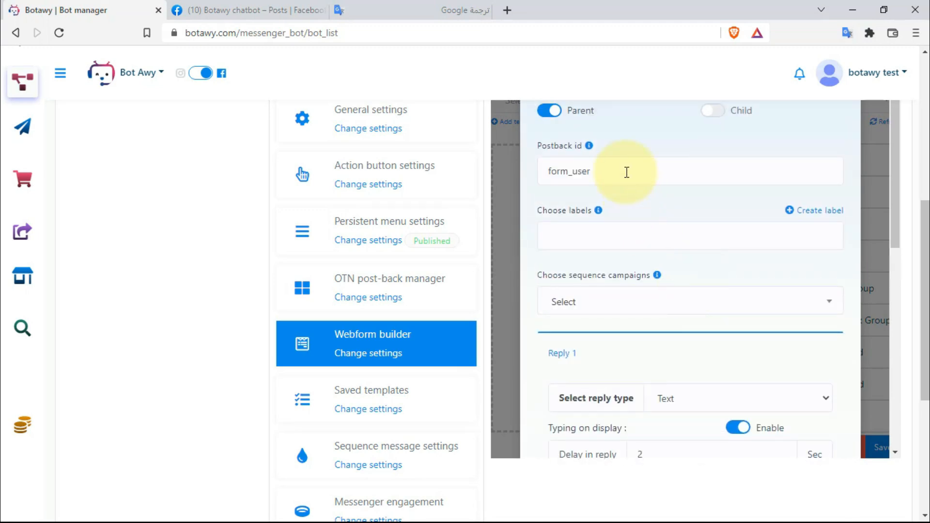
scroll(627, 172, "up", 5)
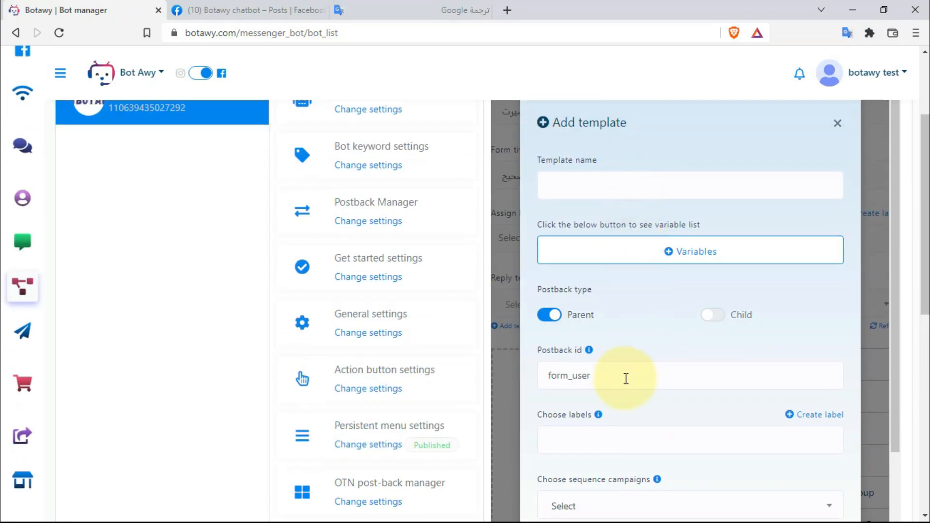
left_click(615, 187)
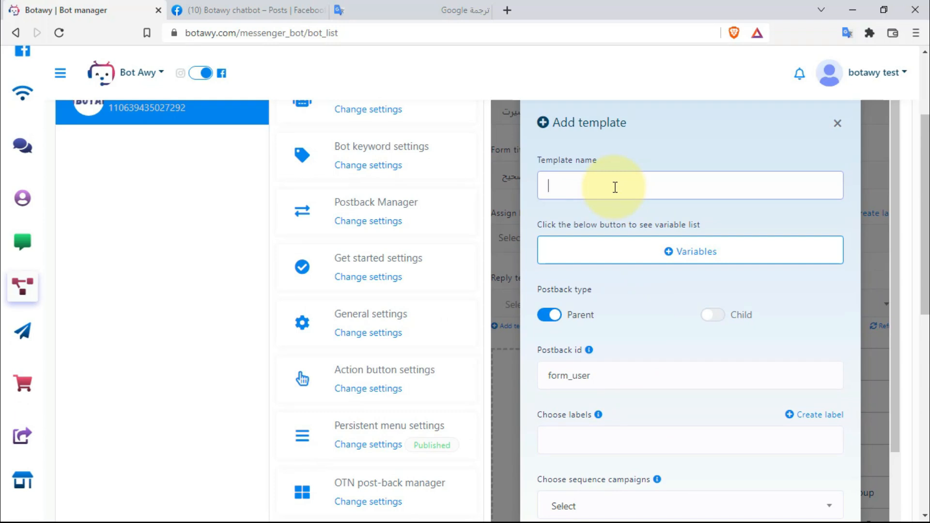
type("ب")
type("fo")
type("rm")
type(" u")
key("BackSpace")
type("user")
scroll(650, 289, "down", 10)
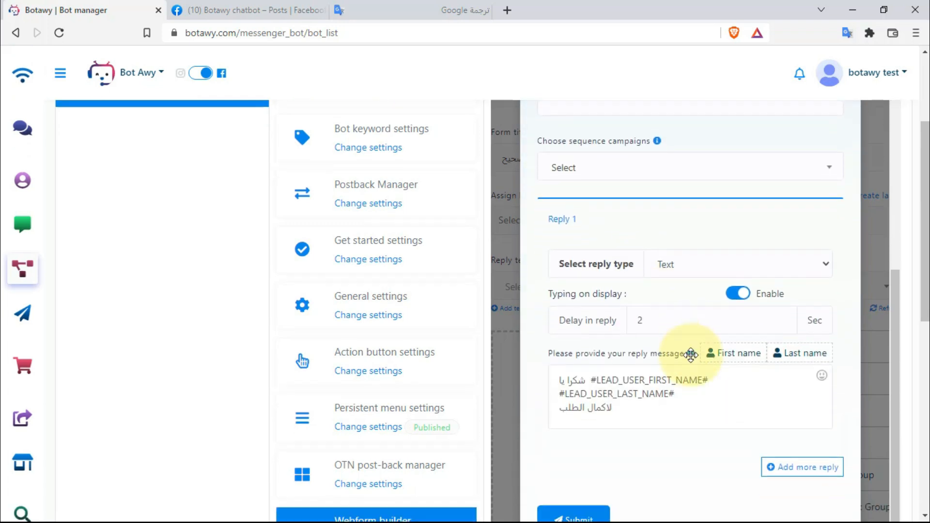
left_click(590, 345)
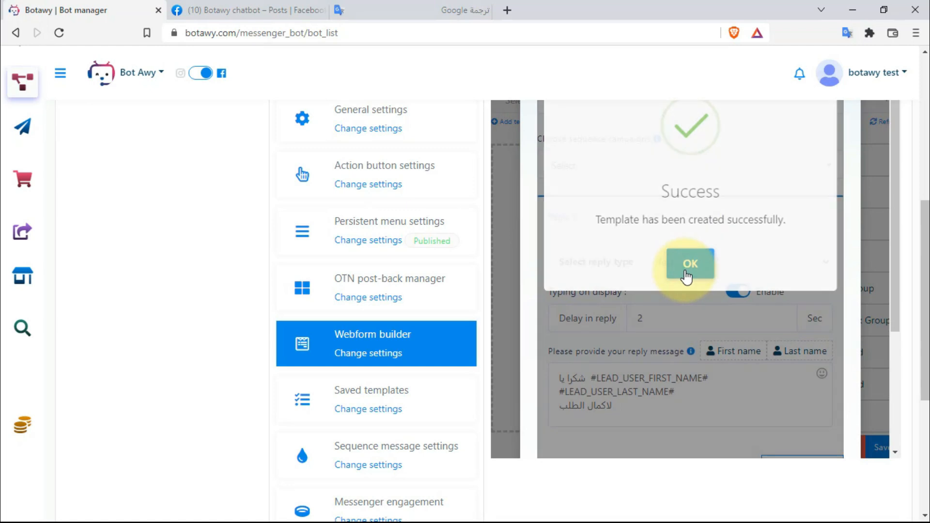
left_click(685, 264)
scroll(736, 339, "down", 4)
- Add an h1 Header to the webform labelled 'اكمل بيانات بشكل صحيح'
left_click(774, 409)
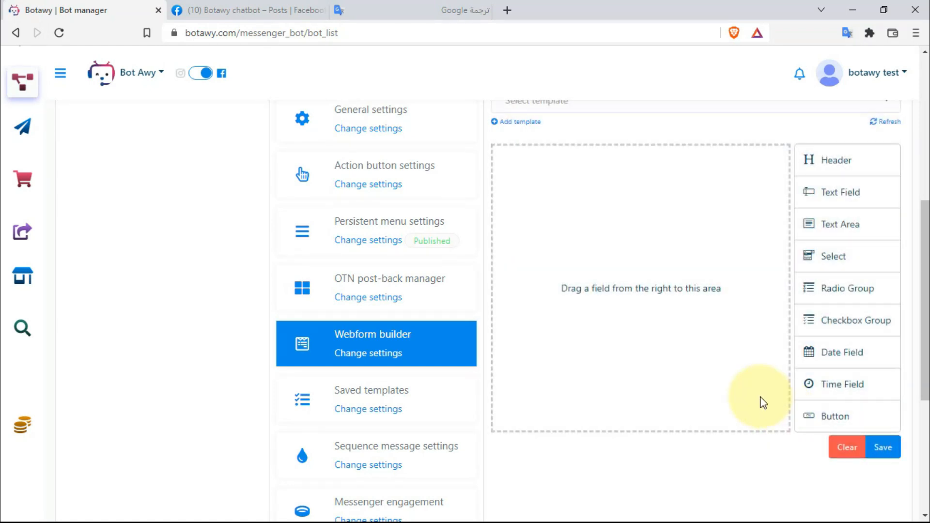
scroll(764, 402, "up", 4)
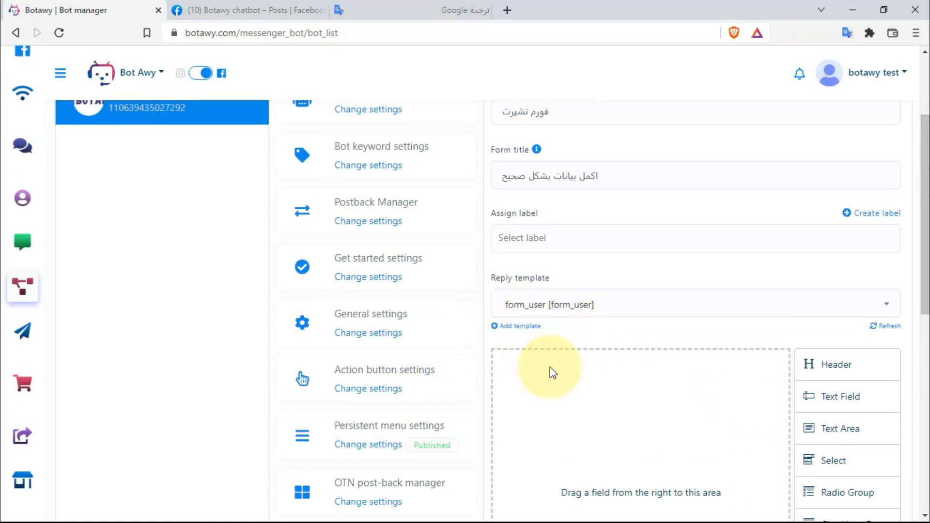
scroll(569, 359, "down", 4)
left_click_drag(824, 227, 589, 259)
scroll(588, 261, "down", 2)
scroll(589, 266, "up", 4)
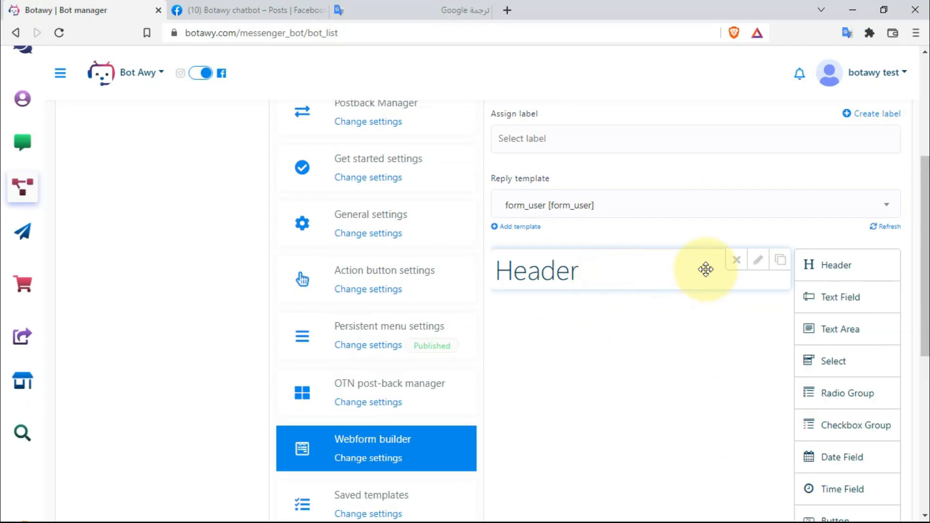
left_click(758, 267)
double_click(618, 298)
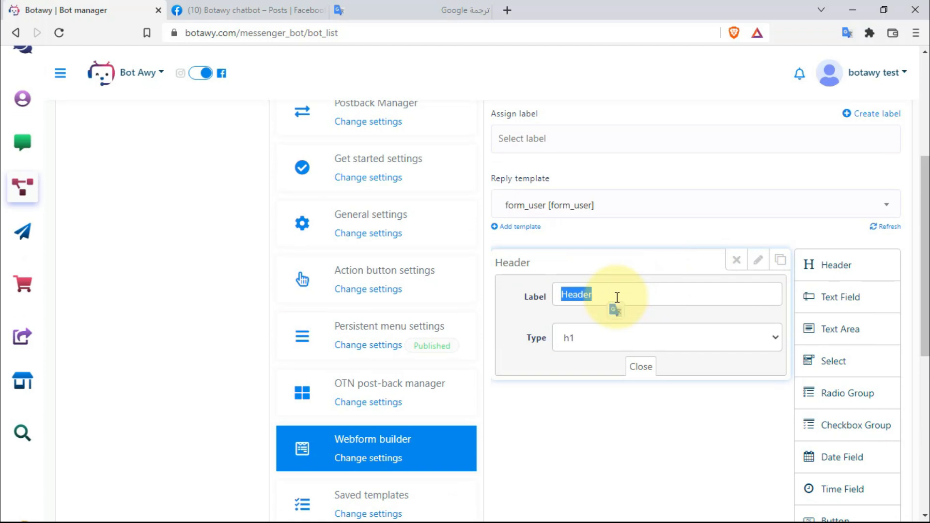
double_click(592, 298)
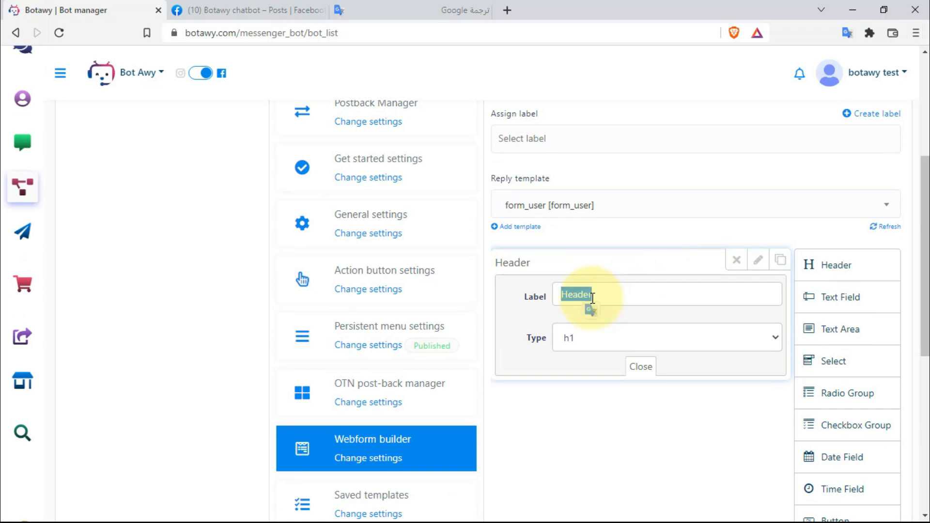
type("h")
type("l")
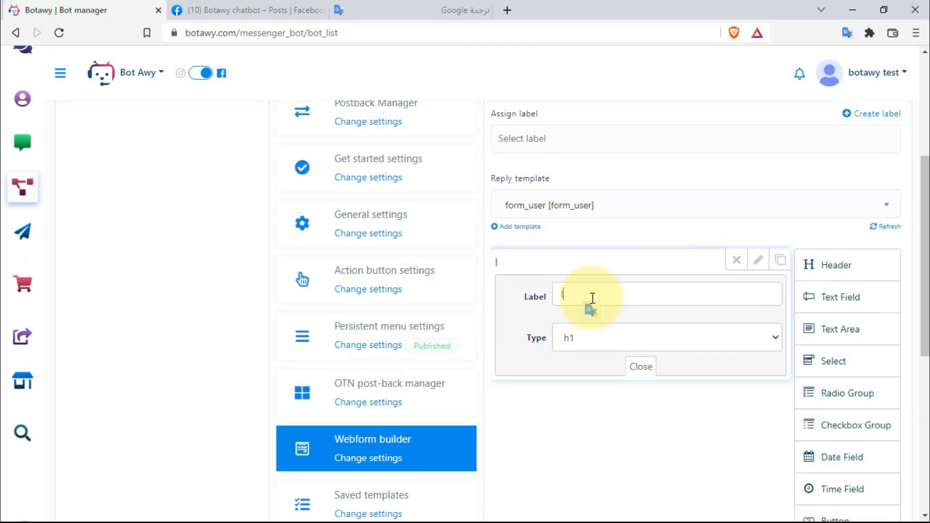
type("كمل بيانات بشكل صحيح")
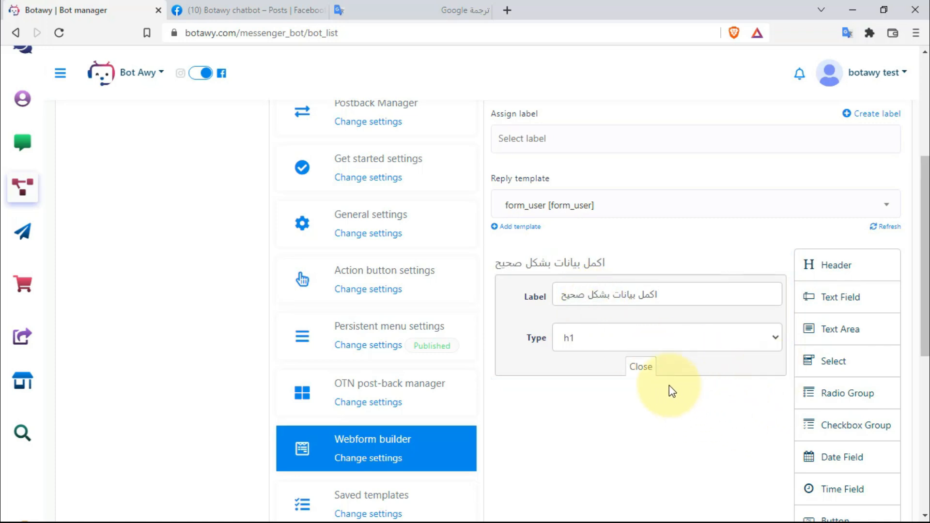
left_click(644, 369)
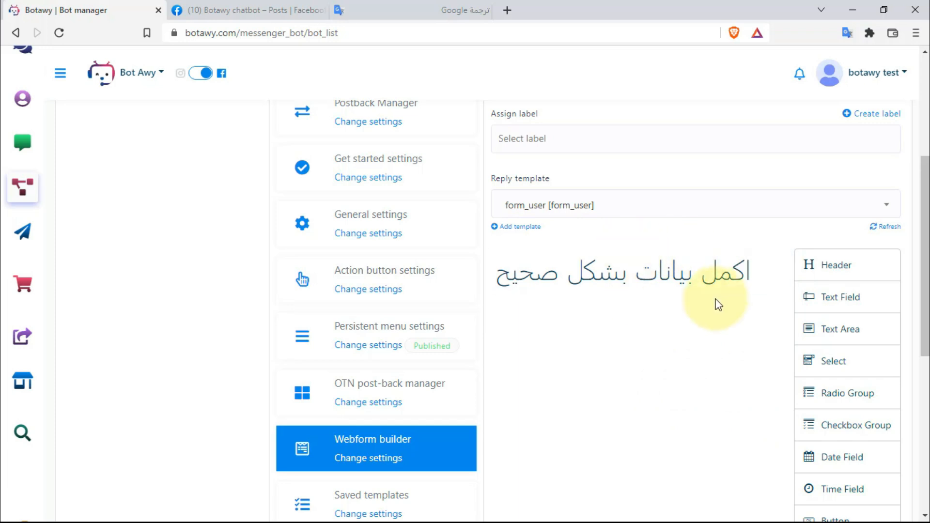
- Add a text field under the heading and label it 'الاسم'
left_click_drag(840, 297, 627, 353)
scroll(600, 320, "down", 5)
scroll(602, 320, "up", 4)
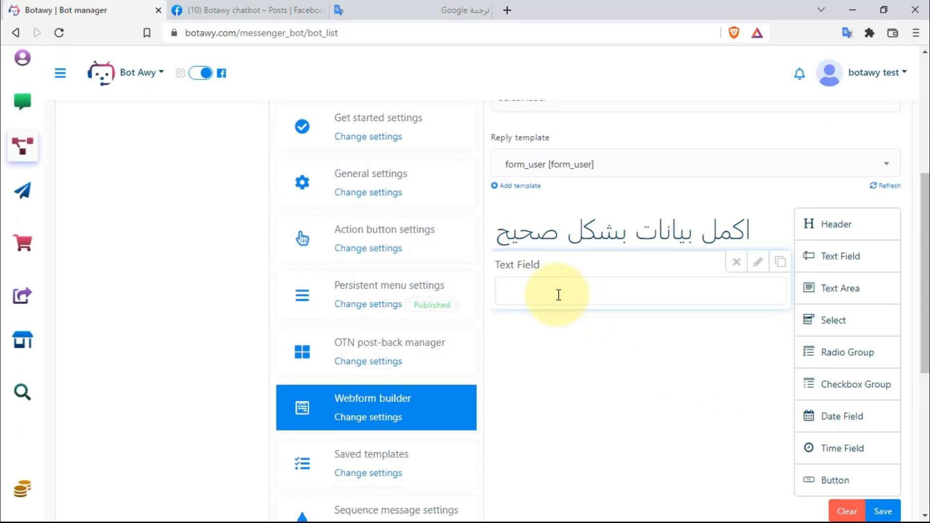
left_click(758, 262)
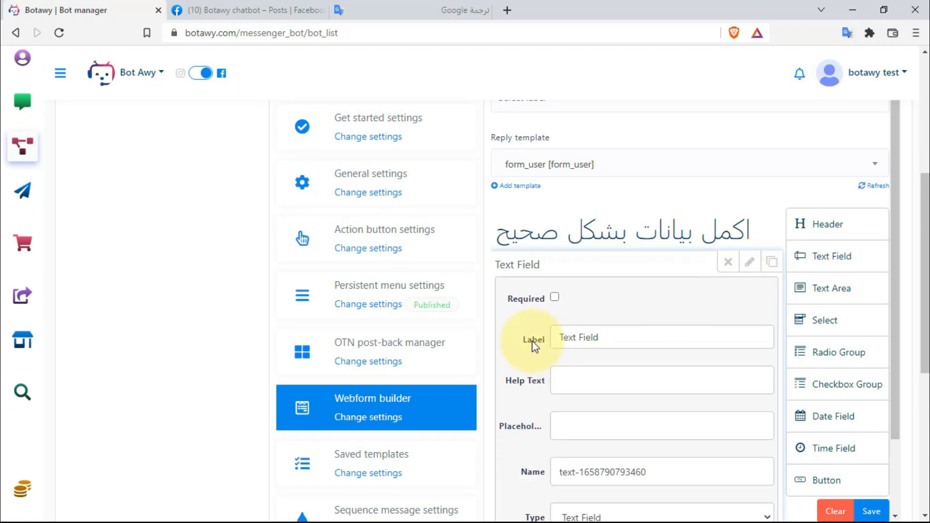
double_click(589, 337)
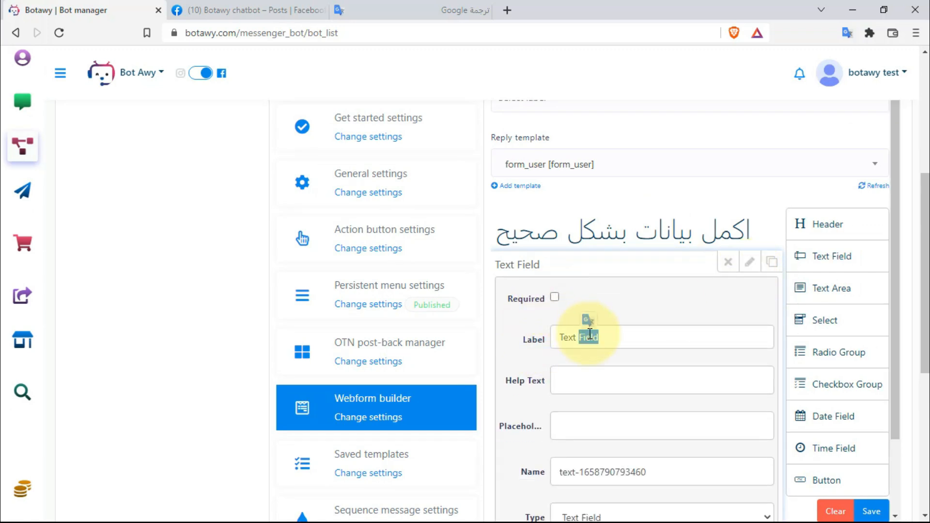
triple_click(609, 334)
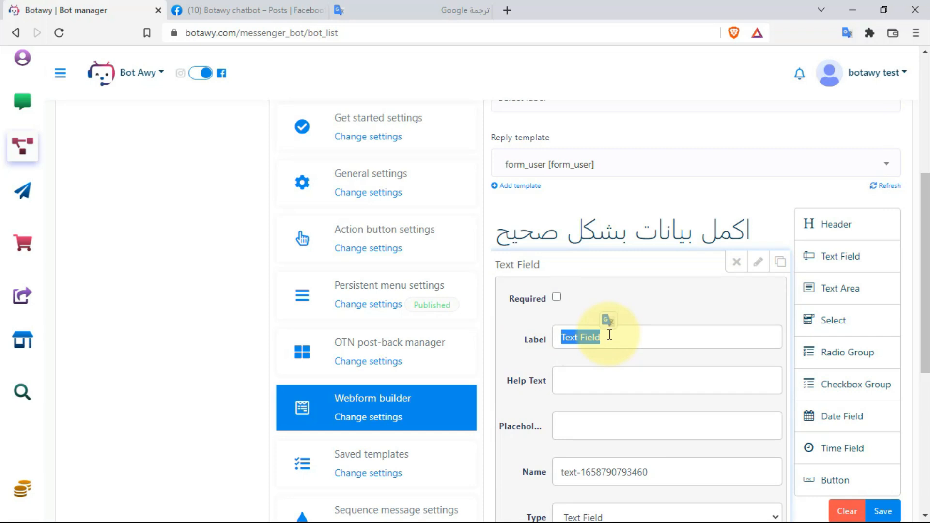
key("BackSpace")
type("الاسم")
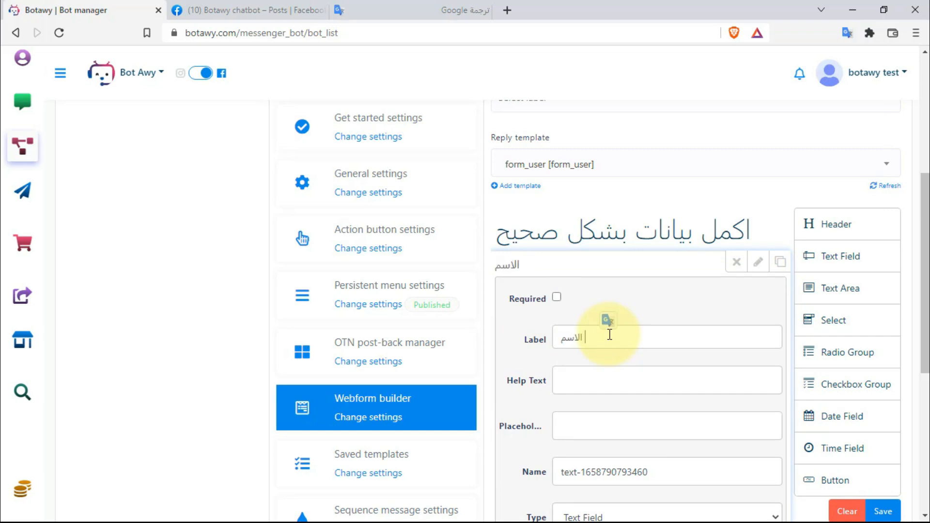
- Give it help text 'من فضلك ادخل الاسم ثلاثى' and the field name name_user
left_click(609, 384)
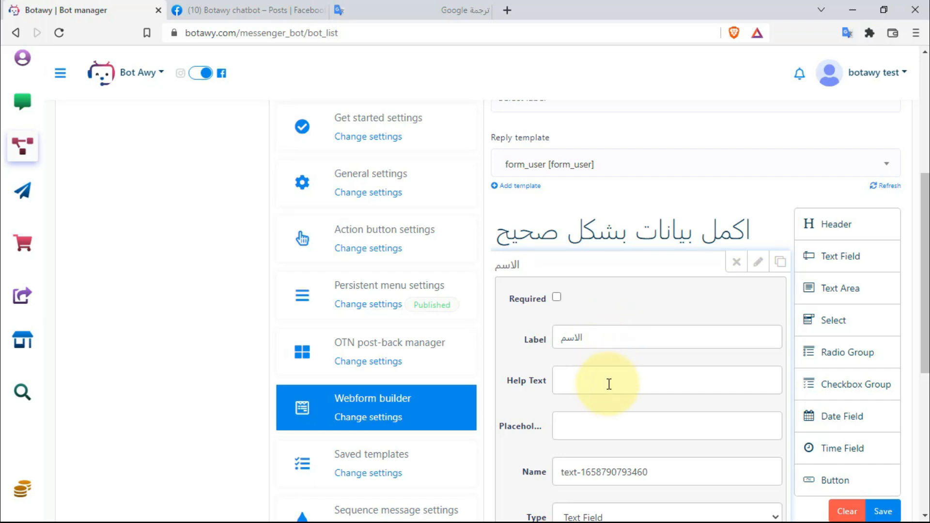
type("من فضلك ادخل الاسم ثلاثى")
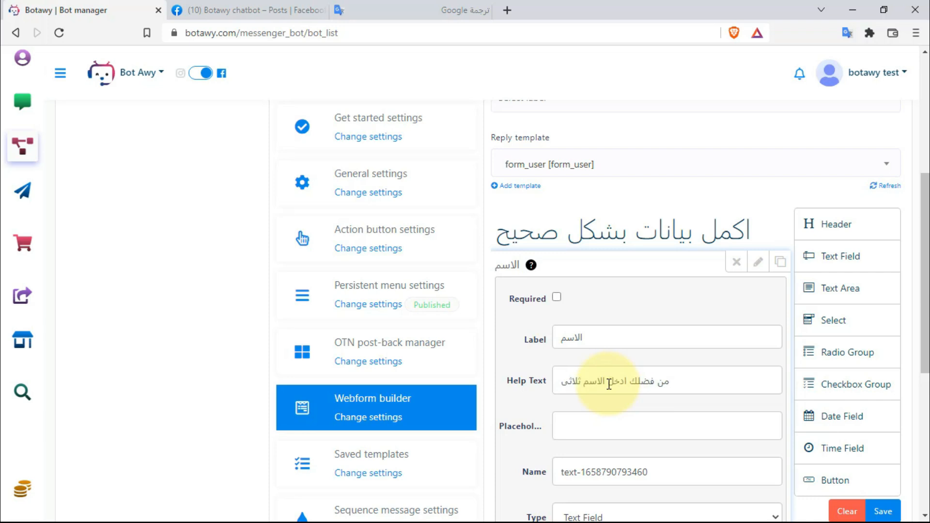
scroll(609, 384, "down", 4)
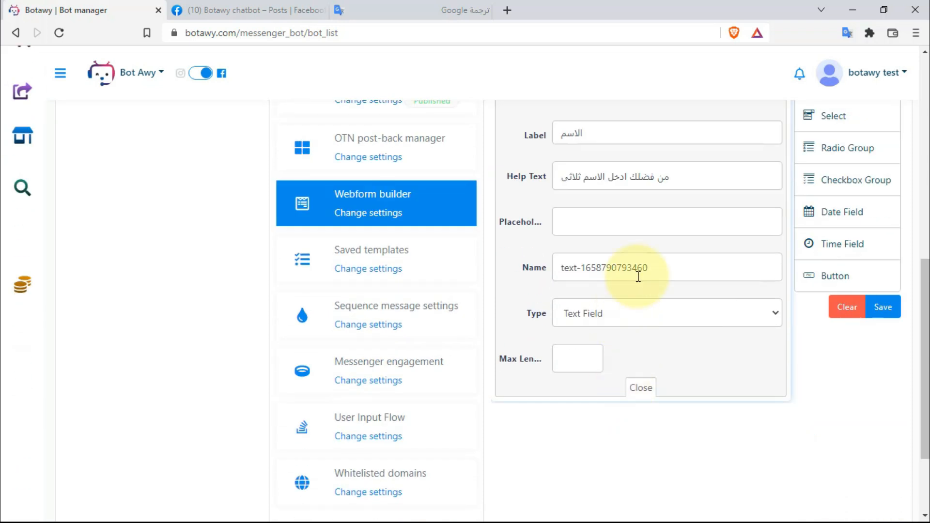
triple_click(661, 268)
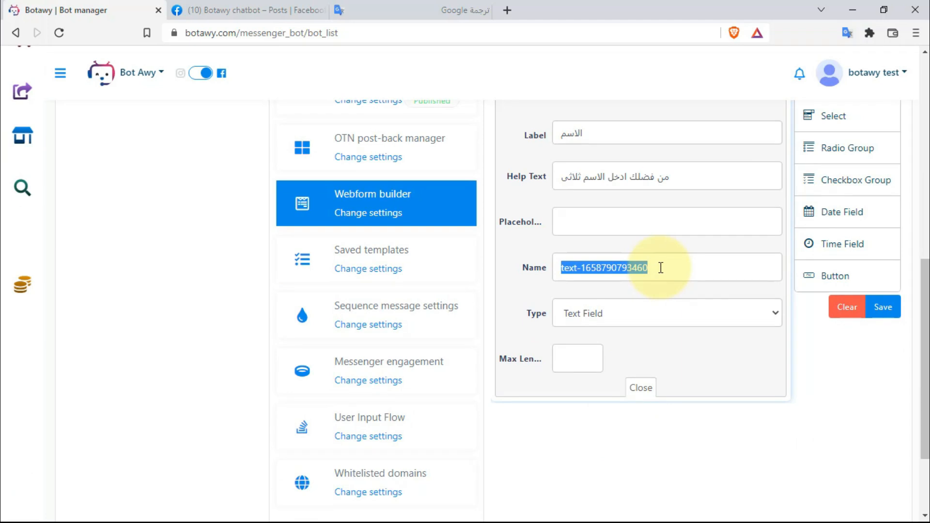
type("ى")
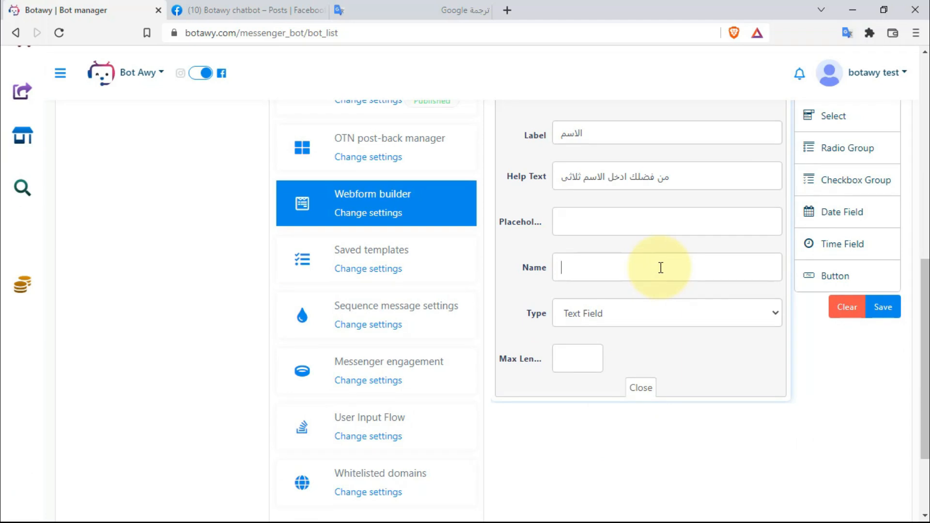
type("name")
type("_user")
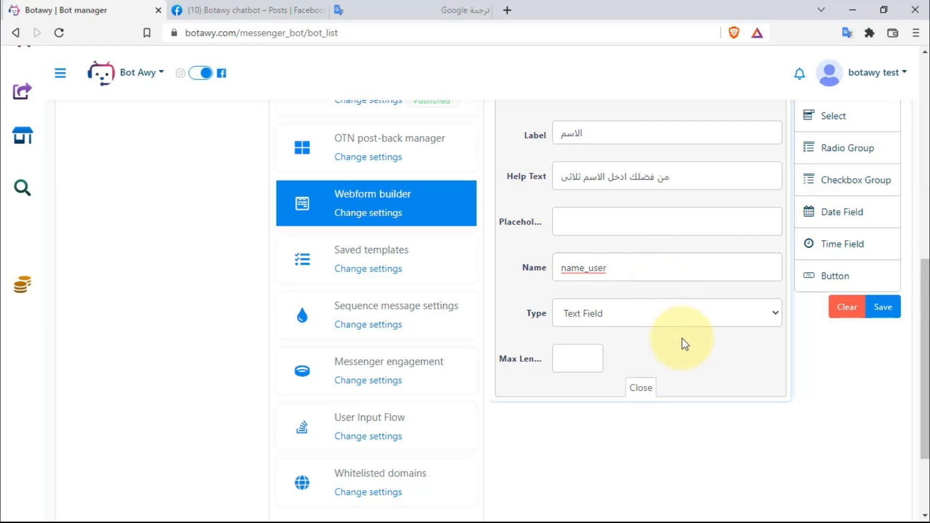
left_click(640, 388)
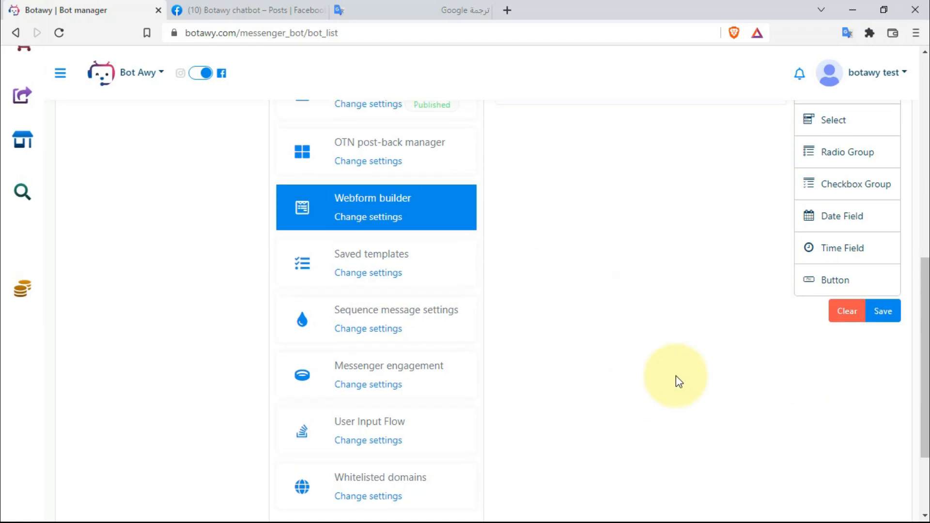
- Add a second text field below the name field and label it 'رقم الموبايل'
scroll(677, 380, "up", 5)
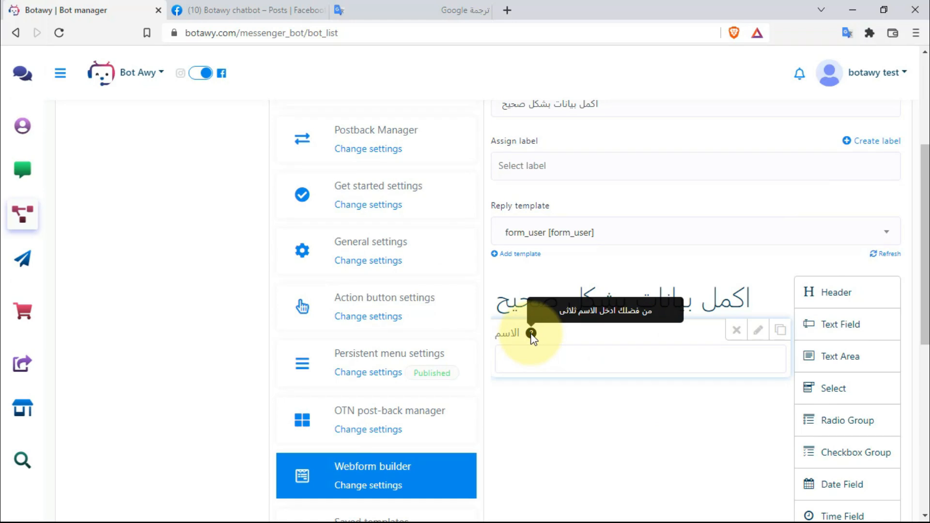
scroll(685, 399, "down", 1)
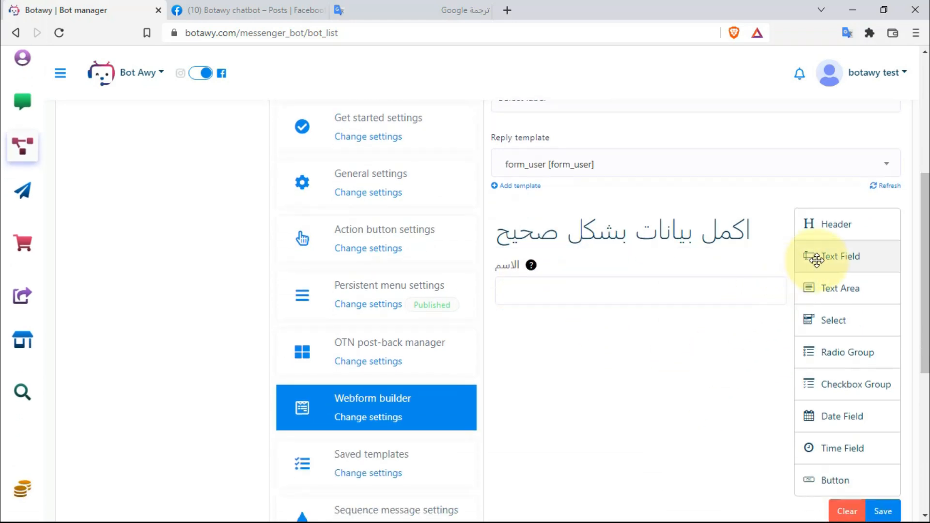
left_click_drag(870, 263, 592, 347)
scroll(598, 286, "down", 4)
scroll(598, 286, "up", 3)
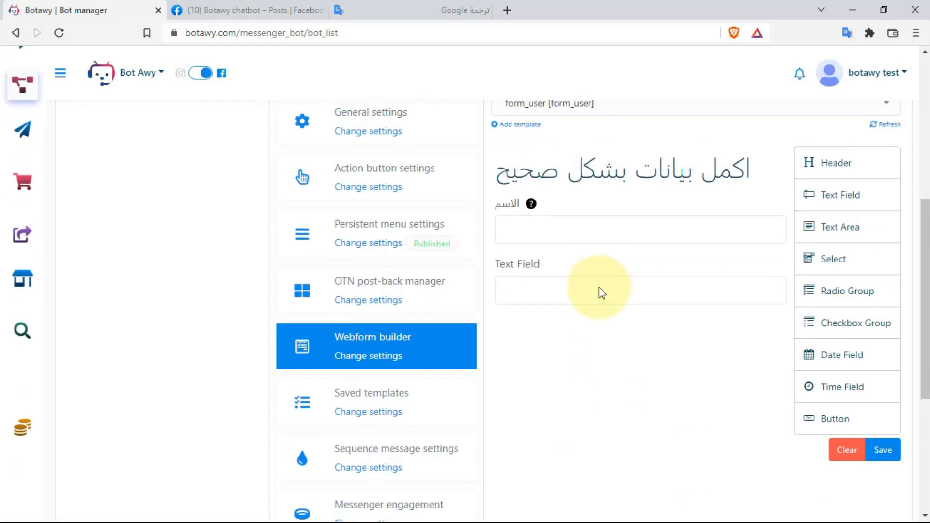
left_click(755, 262)
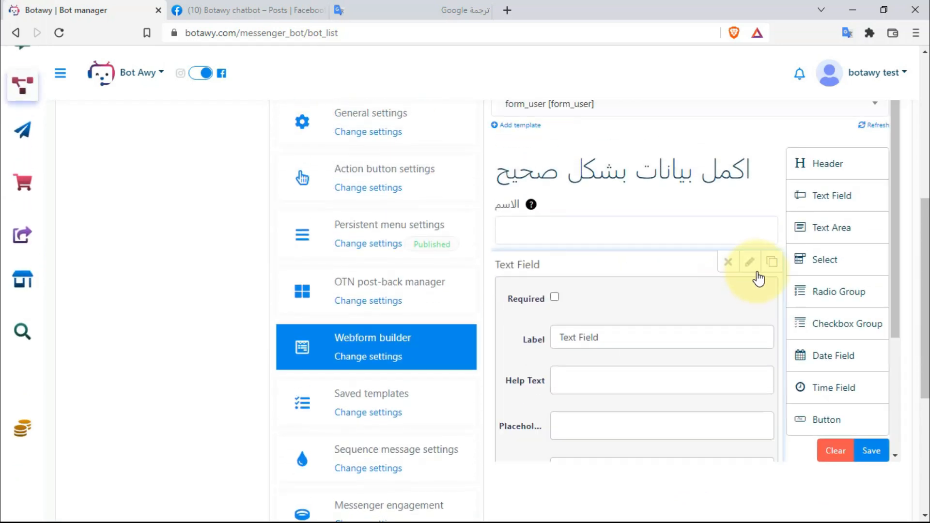
left_click(728, 262)
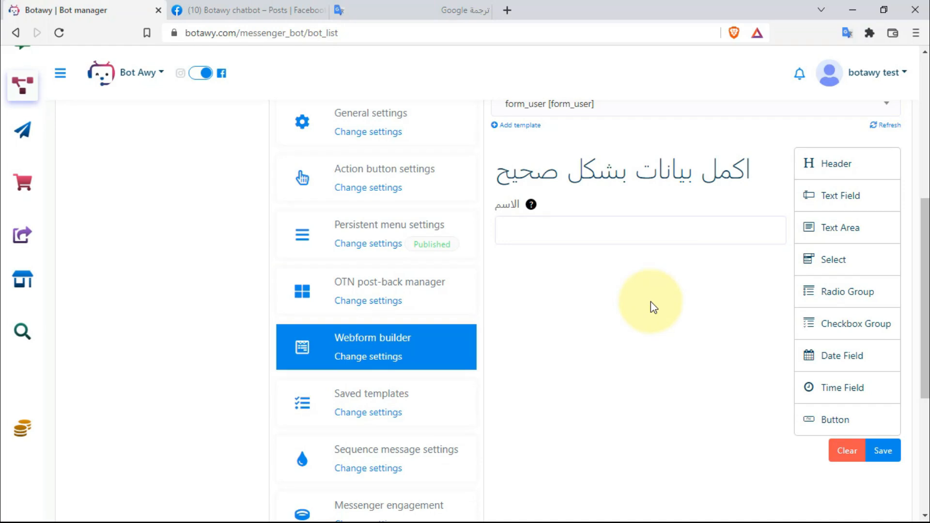
left_click_drag(849, 204, 619, 314)
scroll(617, 233, "down", 4)
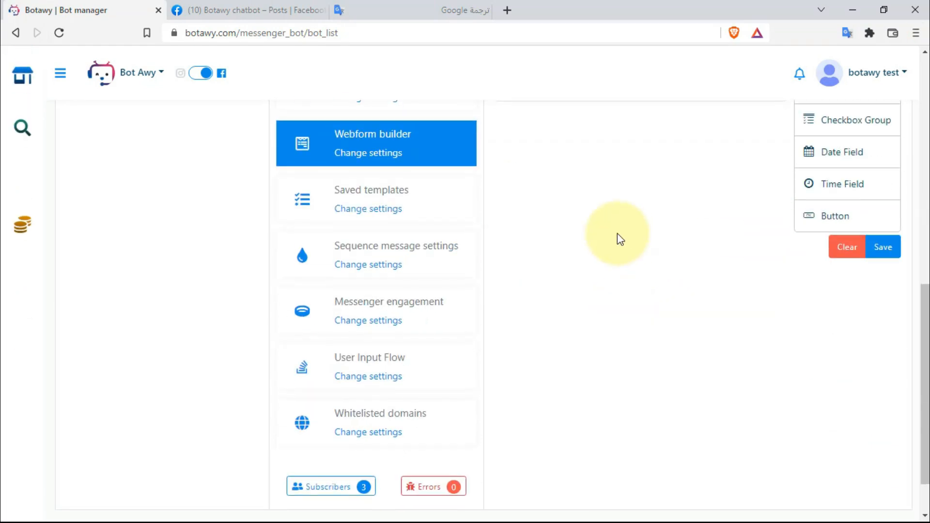
scroll(617, 234, "up", 5)
left_click(751, 330)
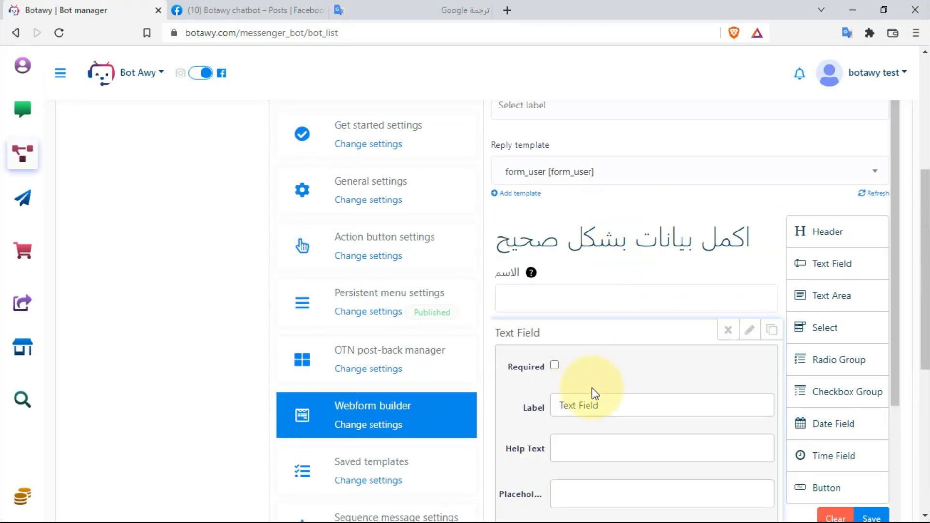
triple_click(608, 406)
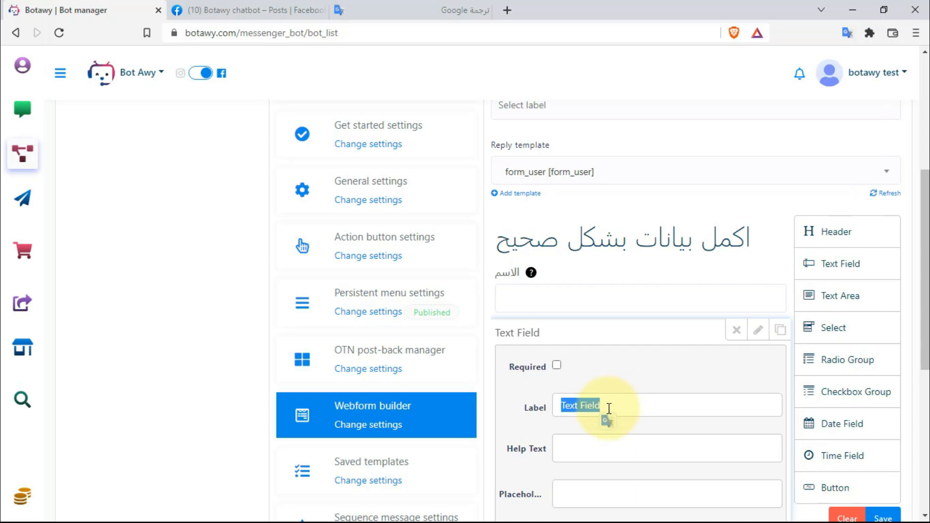
type("hرقم ")
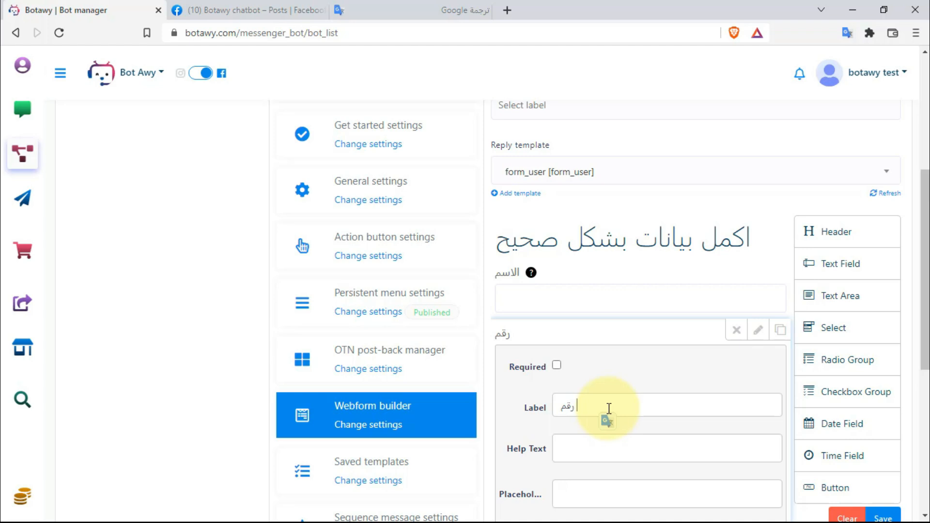
type("الموبايل")
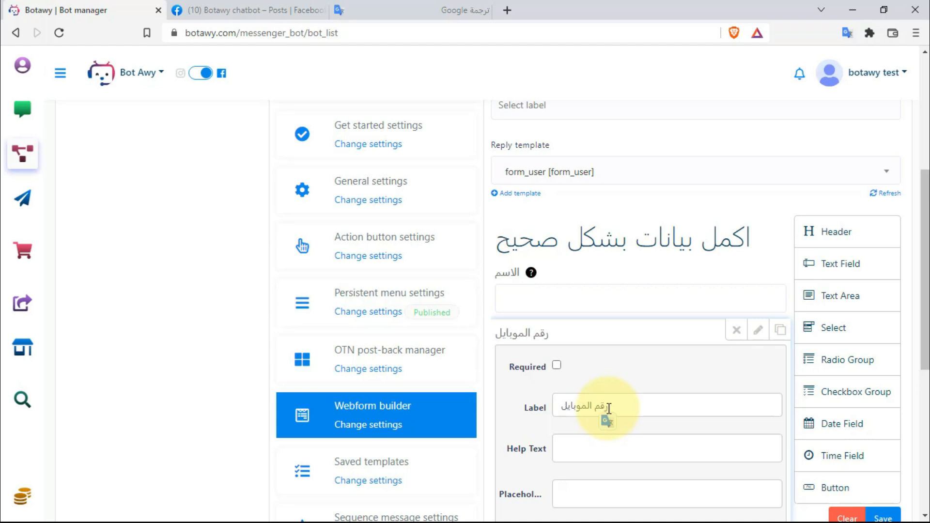
- Set its help text to ask for the mobile number with the country code
left_click(621, 446)
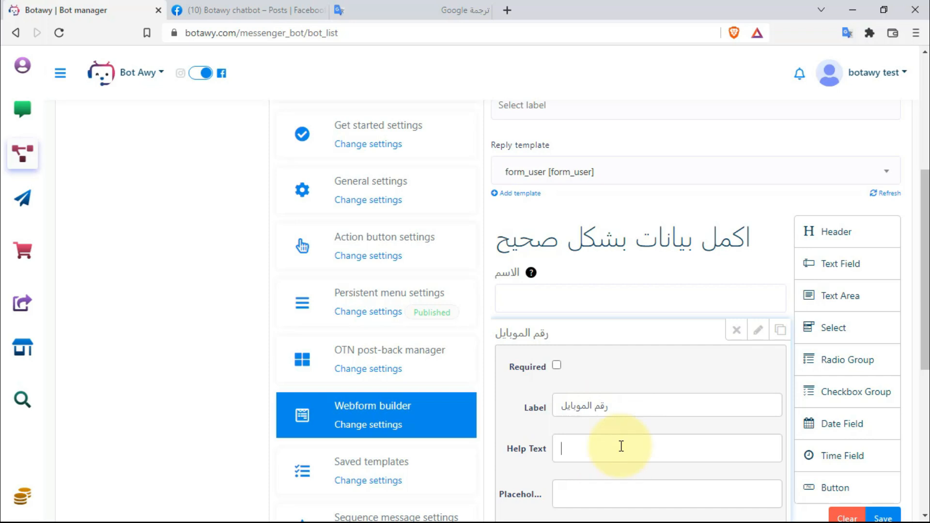
type("ادخل رقم الموبايل ب")
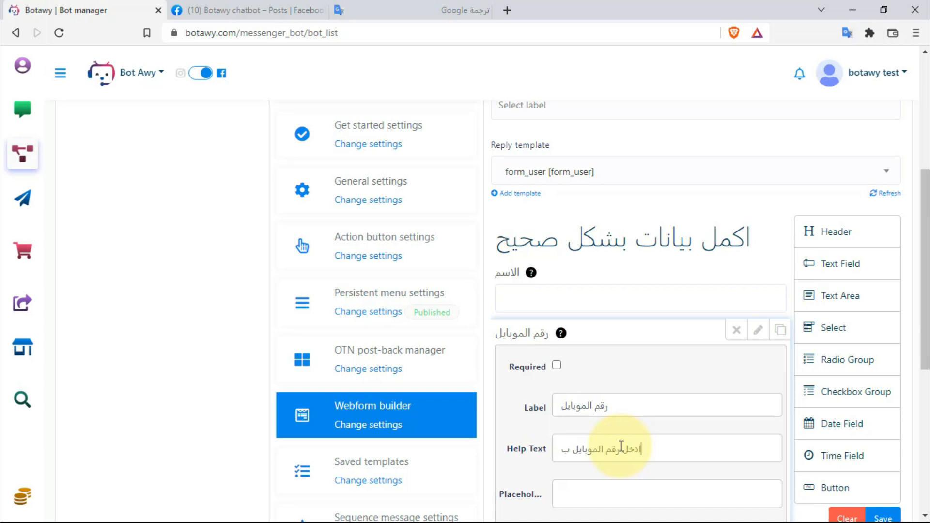
type("كود")
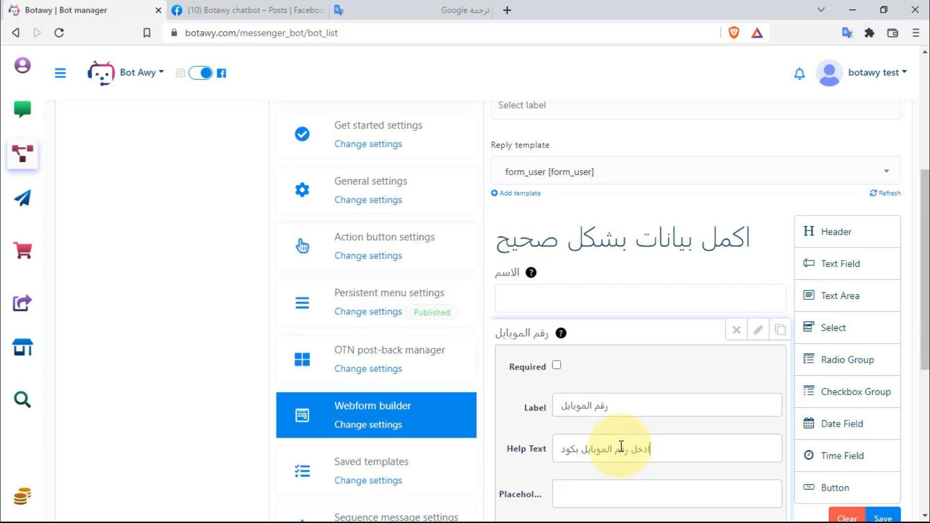
type(" الدولة")
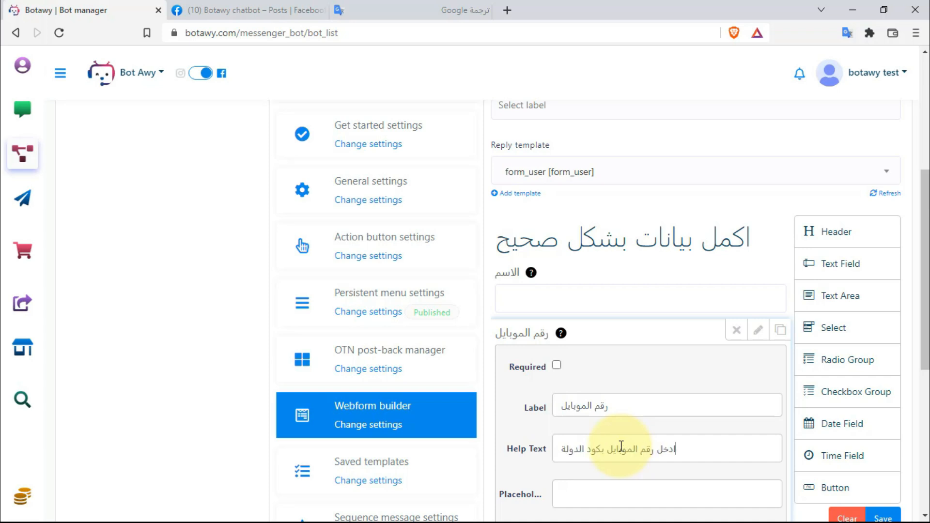
key("BackSpace")
type("ه")
- Name the mobile field phone-user and set its input type to tel
scroll(621, 446, "down", 4)
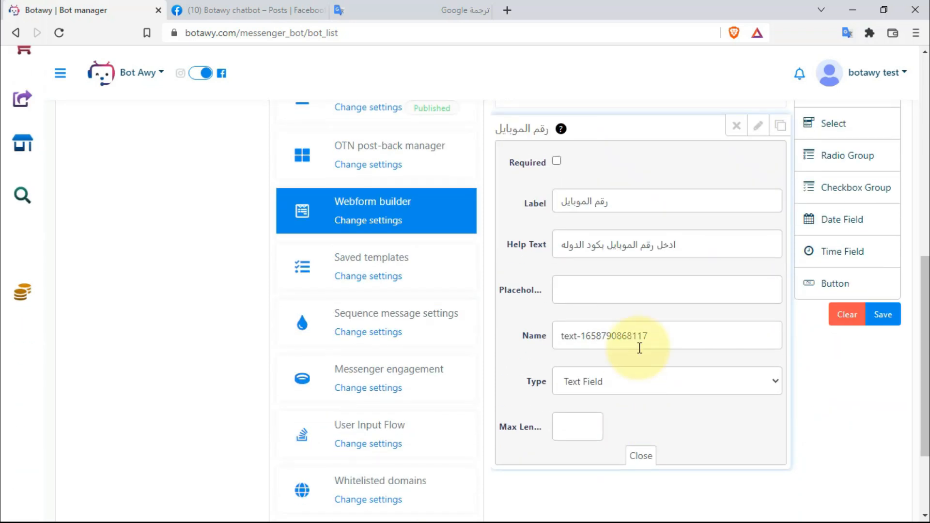
triple_click(651, 339)
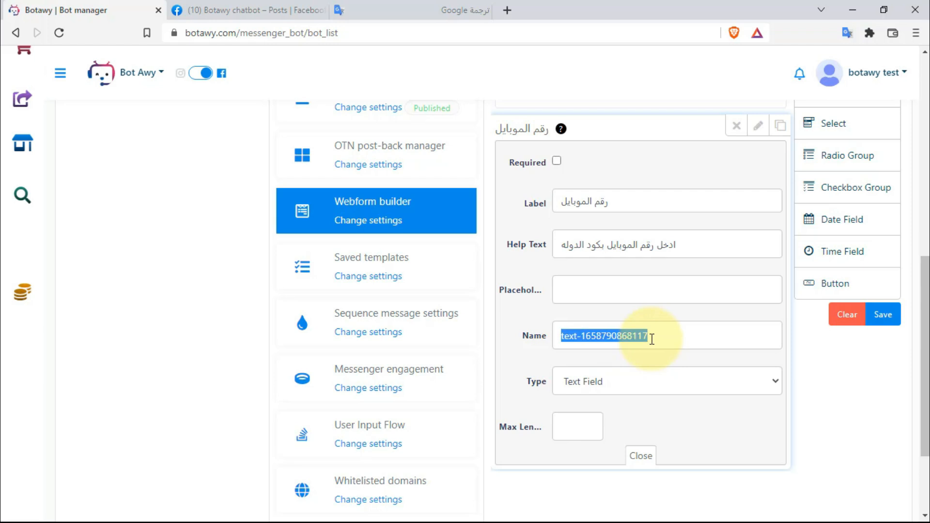
type("po")
type("h")
type("one")
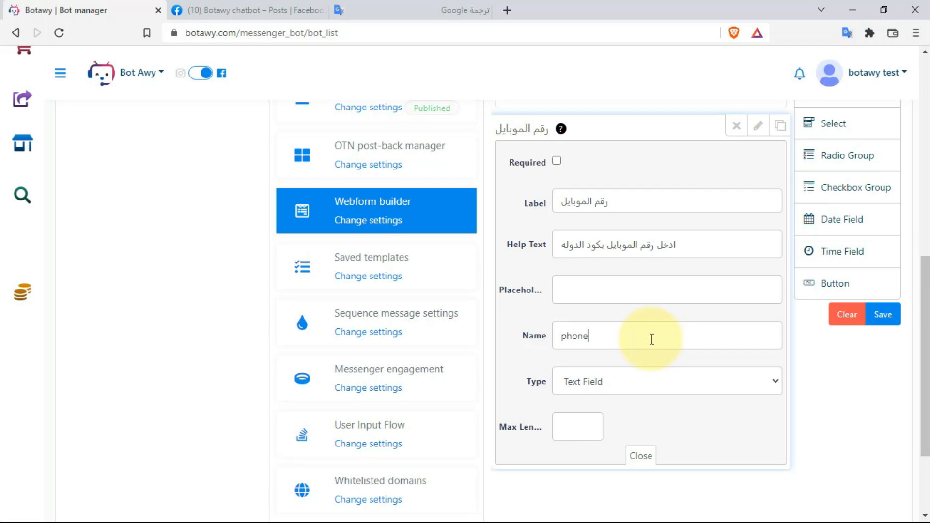
type("-usr")
left_click(649, 379)
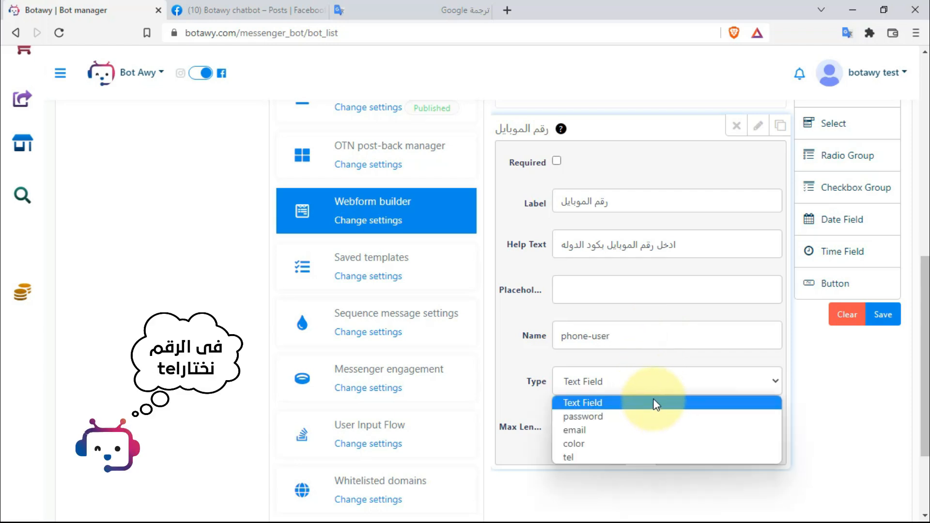
left_click(590, 457)
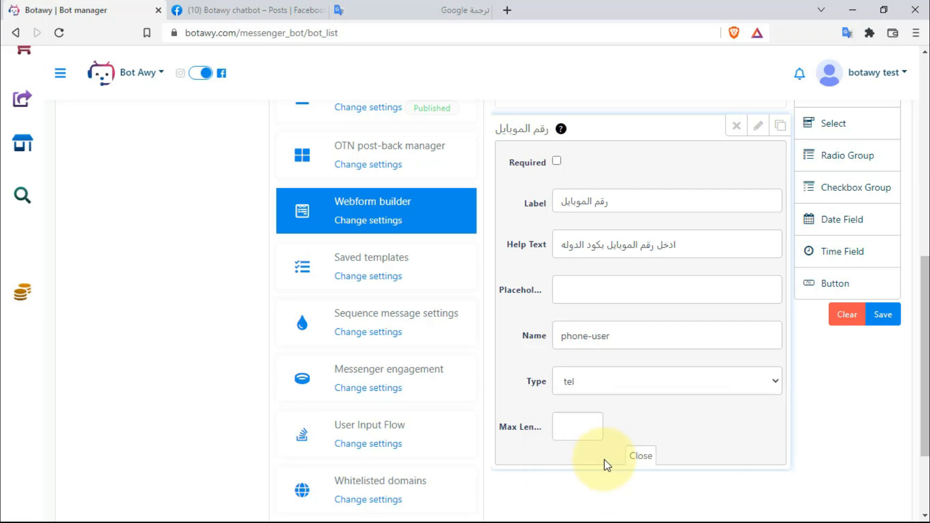
- Add a Select dropdown field below the mobile number field
left_click(640, 458)
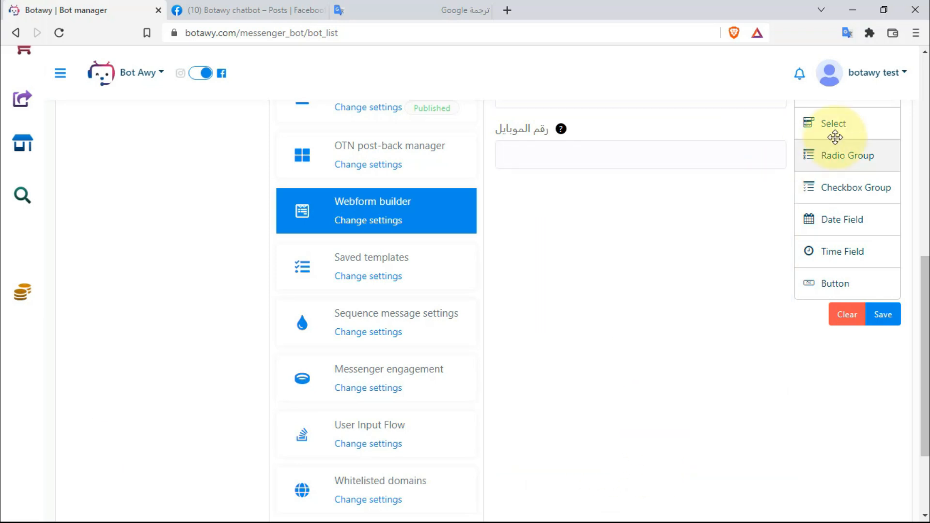
scroll(828, 249, "up", 4)
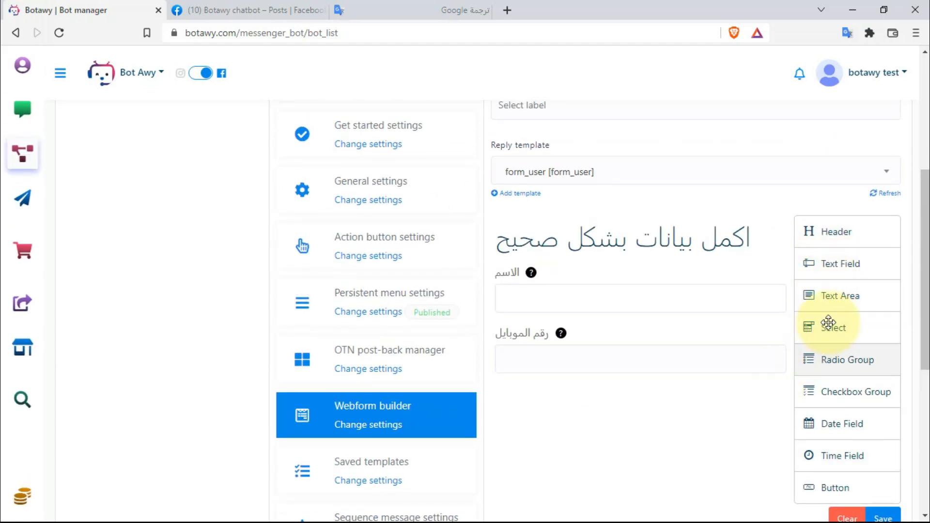
left_click_drag(843, 334, 592, 437)
scroll(592, 437, "down", 7)
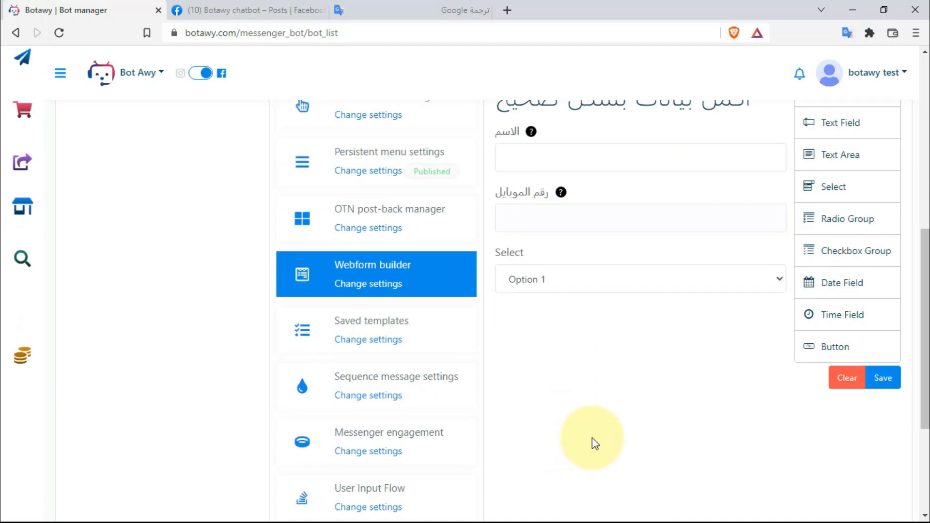
scroll(601, 348, "up", 4)
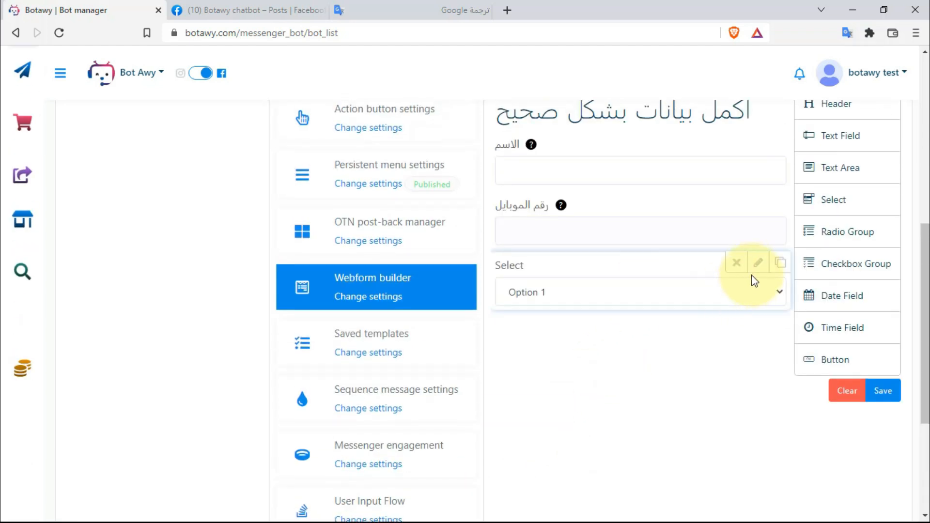
left_click(752, 263)
scroll(693, 345, "down", 5)
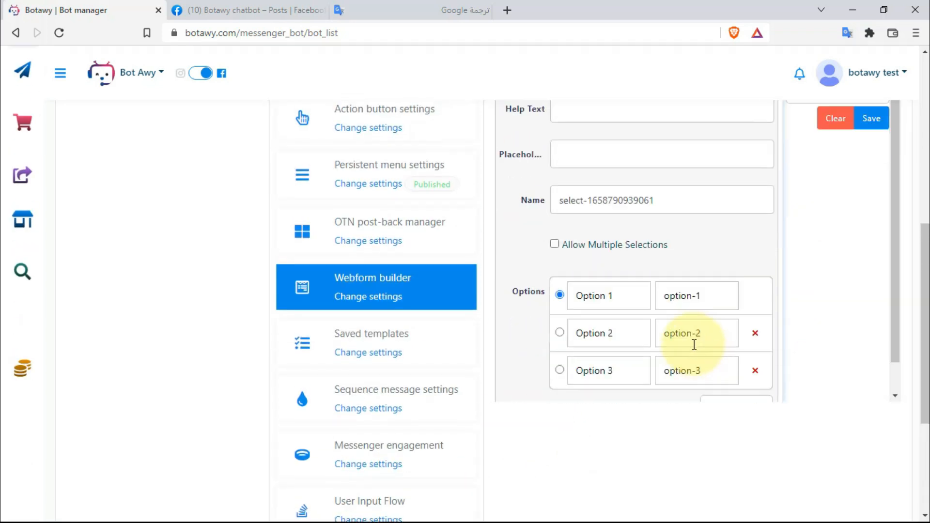
scroll(692, 348, "up", 4)
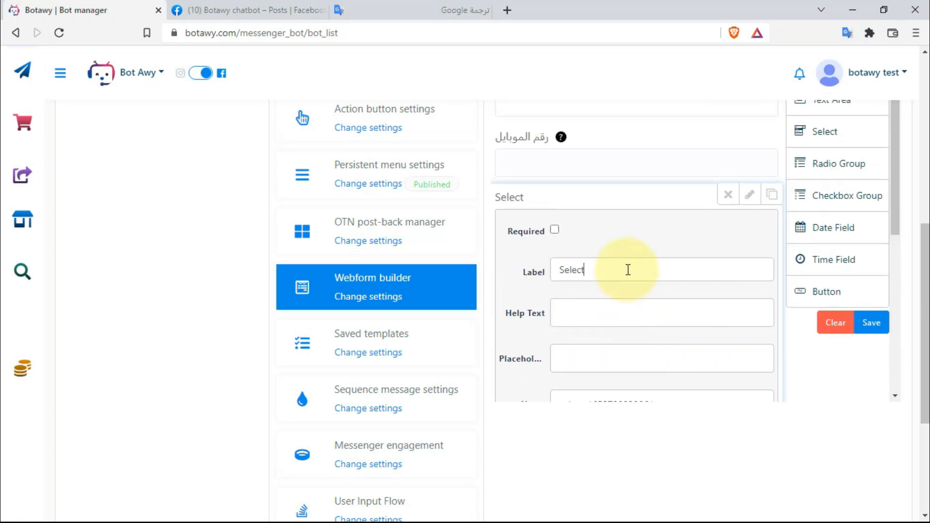
scroll(605, 269, "up", 1)
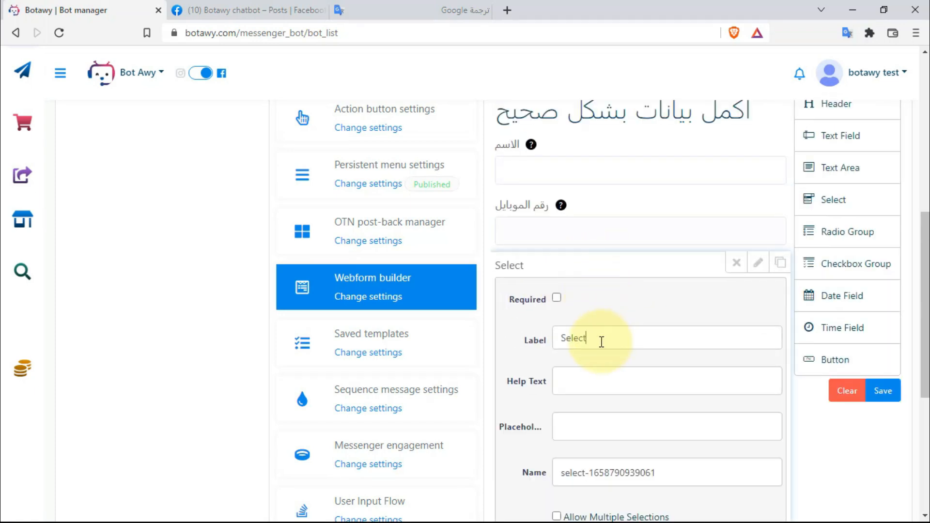
- Label the dropdown 'حدد المقاس المناسب' and name it size-user
left_click_drag(601, 341, 547, 338)
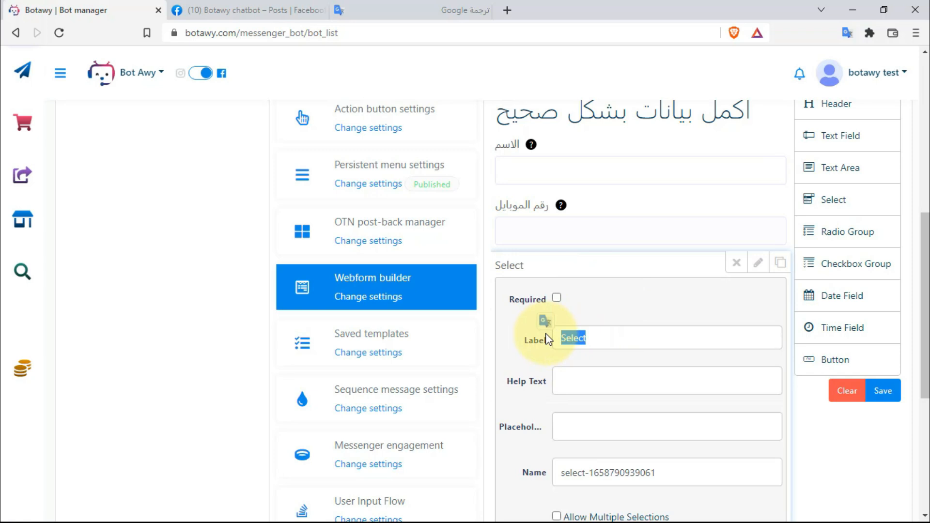
key("BackSpace")
key("super+space")
type("حدد ال")
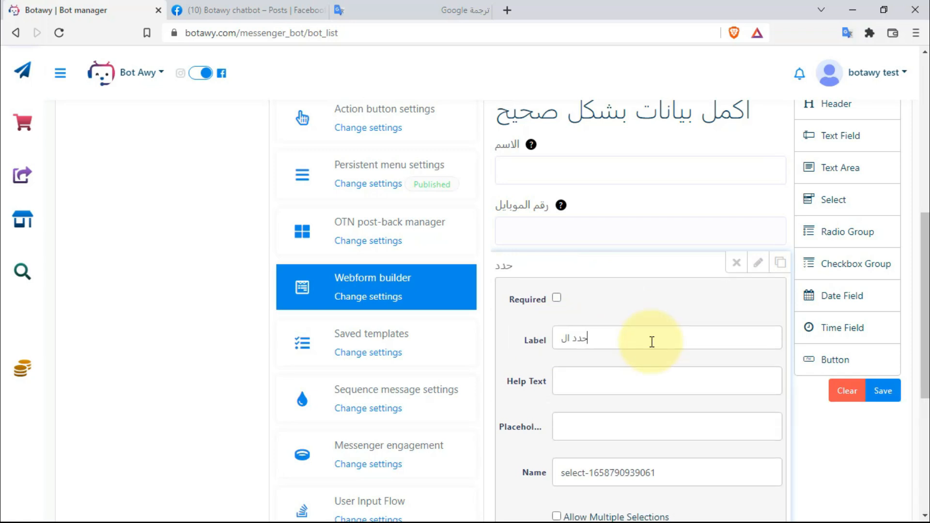
type("مقاس المناسب")
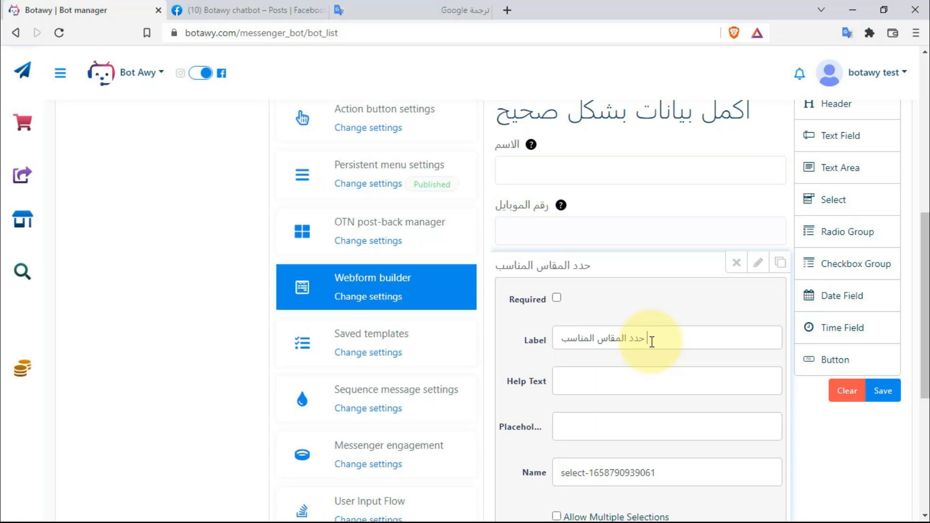
scroll(651, 342, "down", 3)
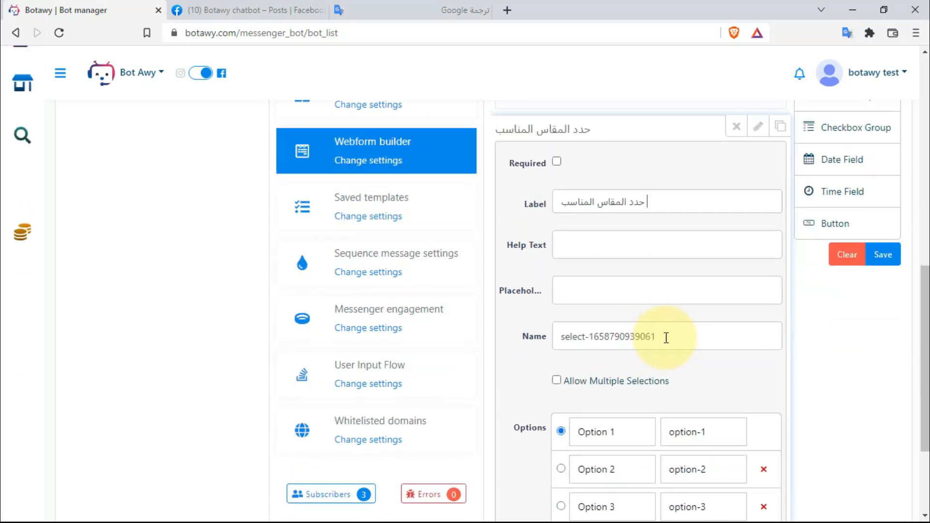
triple_click(671, 335)
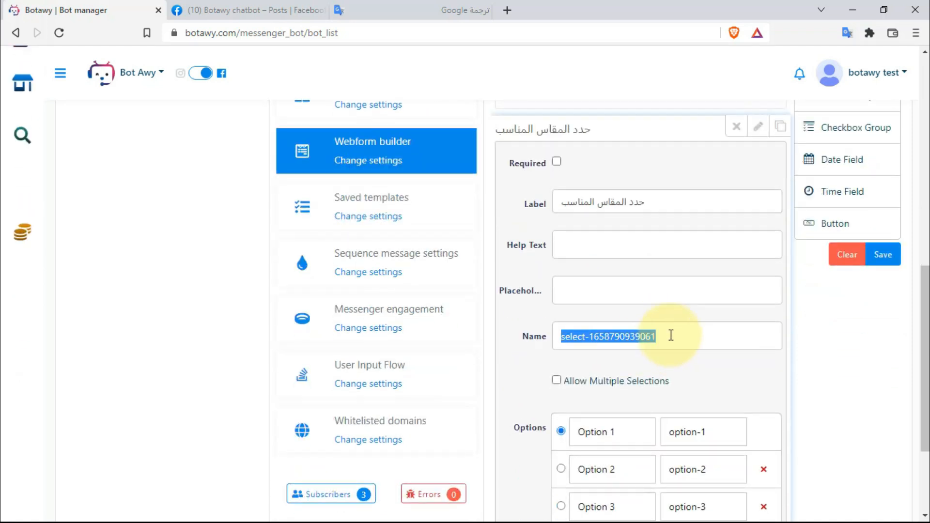
key("BackSpace")
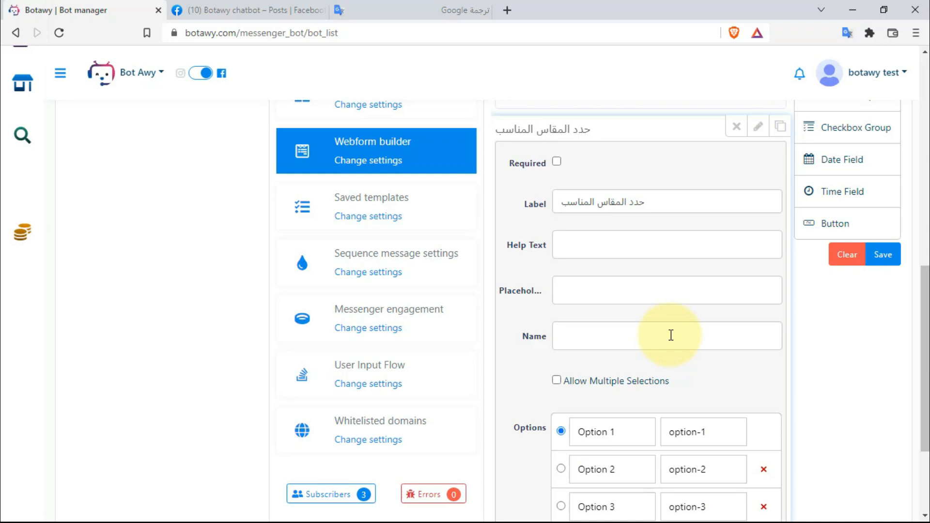
type("size-user")
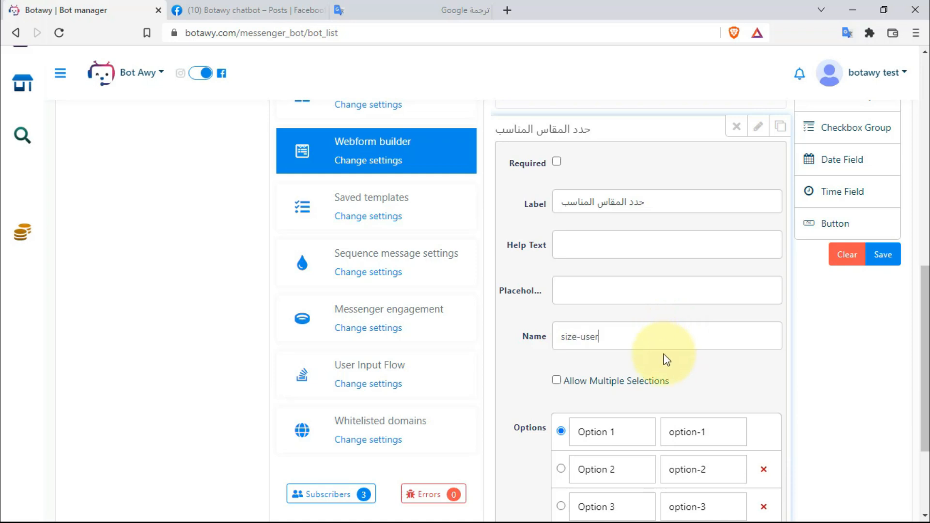
scroll(664, 357, "down", 1)
triple_click(641, 364)
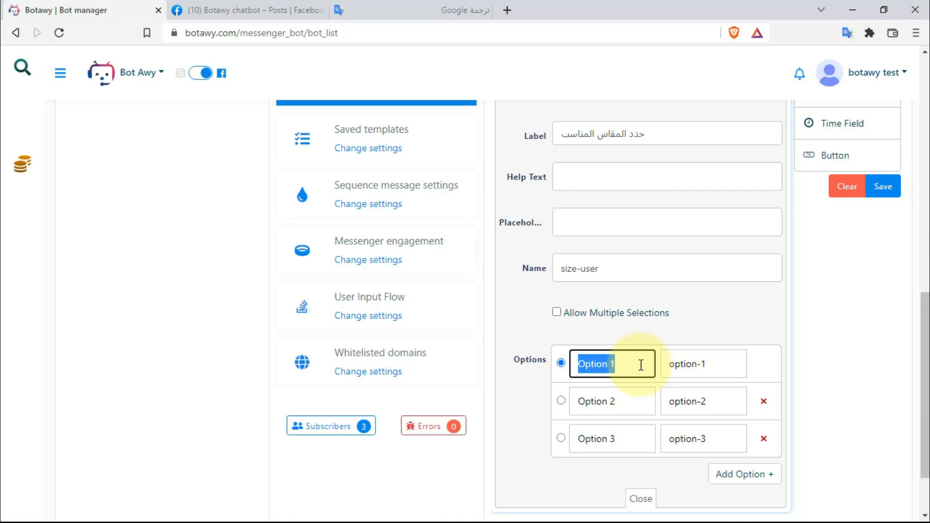
- Set the dropdown's option labels to M, L and XL, and add a fourth option XXL
type("M")
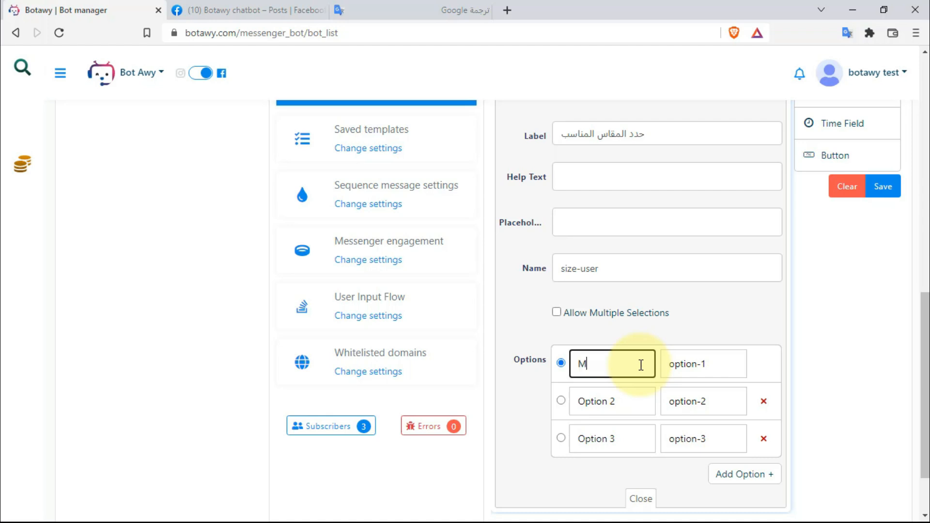
left_click(638, 401)
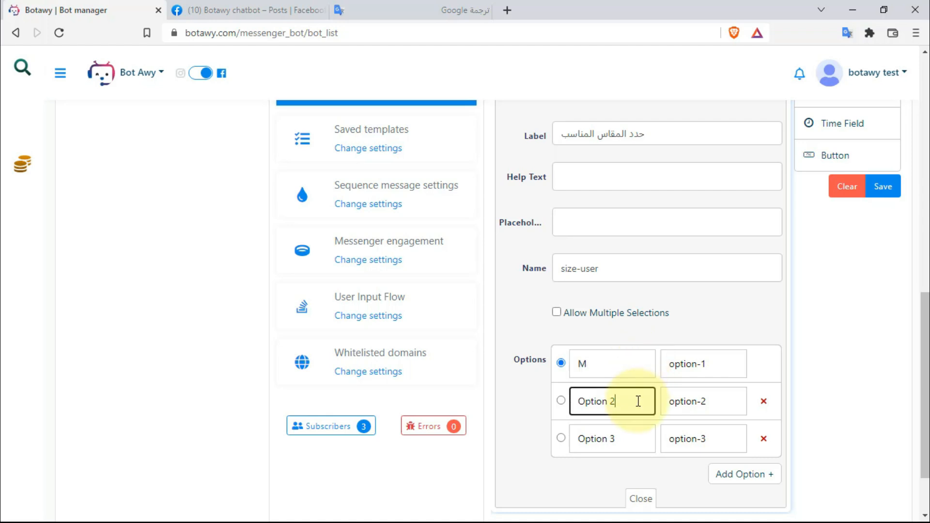
triple_click(638, 401)
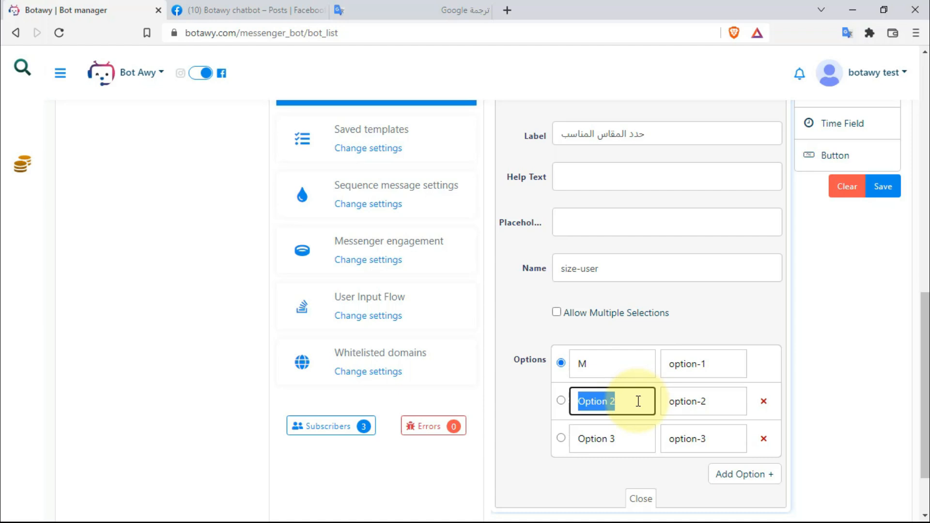
type("L")
left_click(635, 439)
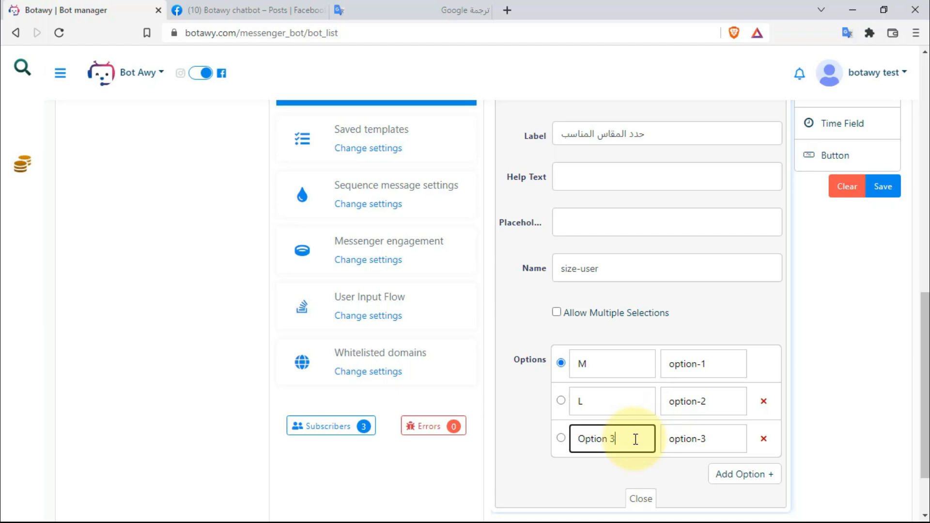
key("BackSpace")
key("BackSpace")
key("BackSpace")
key("BackSpace")
key("BackSpace")
type("XK")
left_click(728, 475)
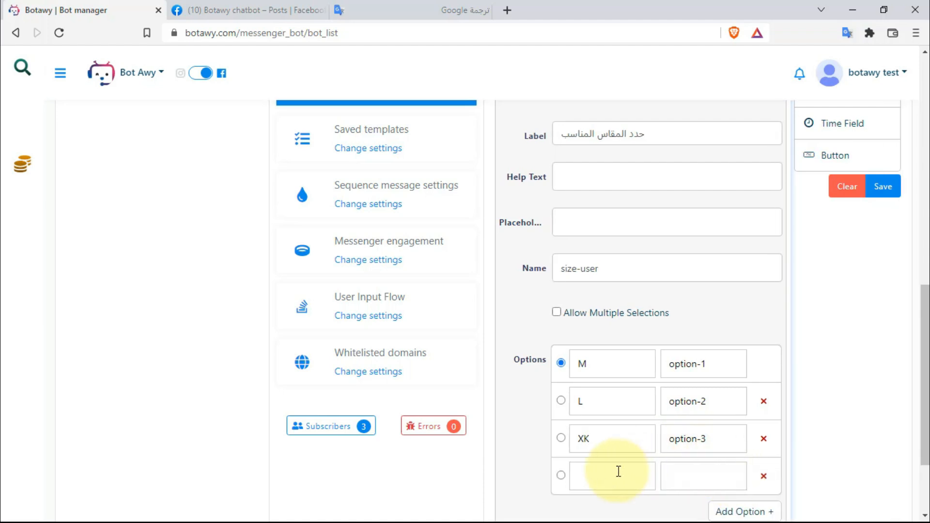
left_click(606, 444)
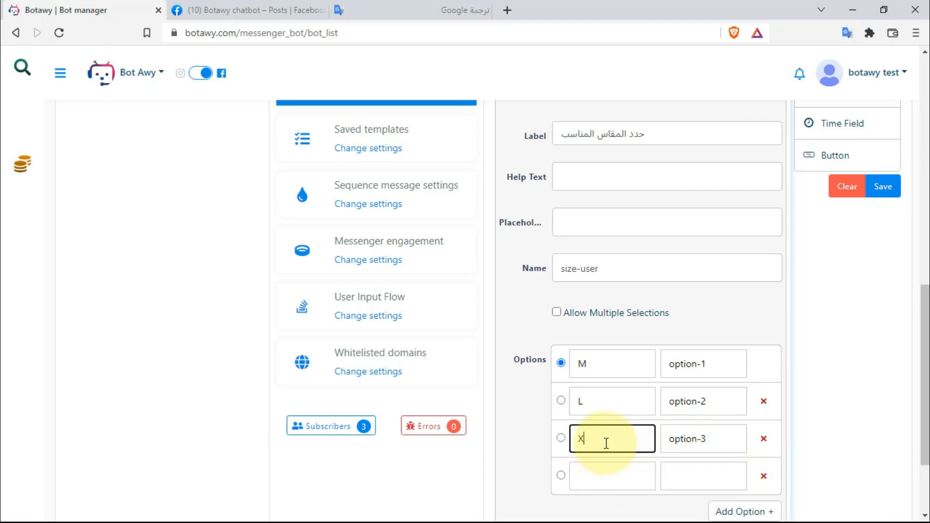
type("L")
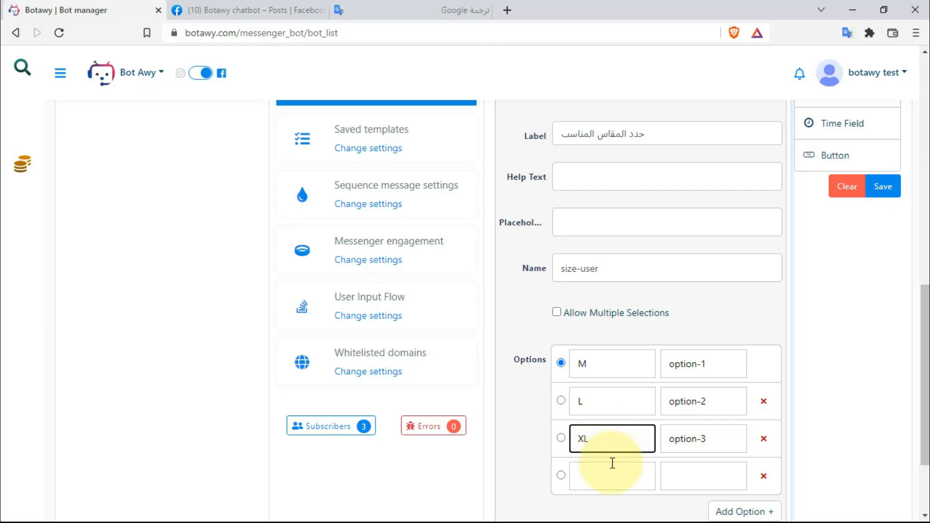
left_click(608, 474)
type("XXL")
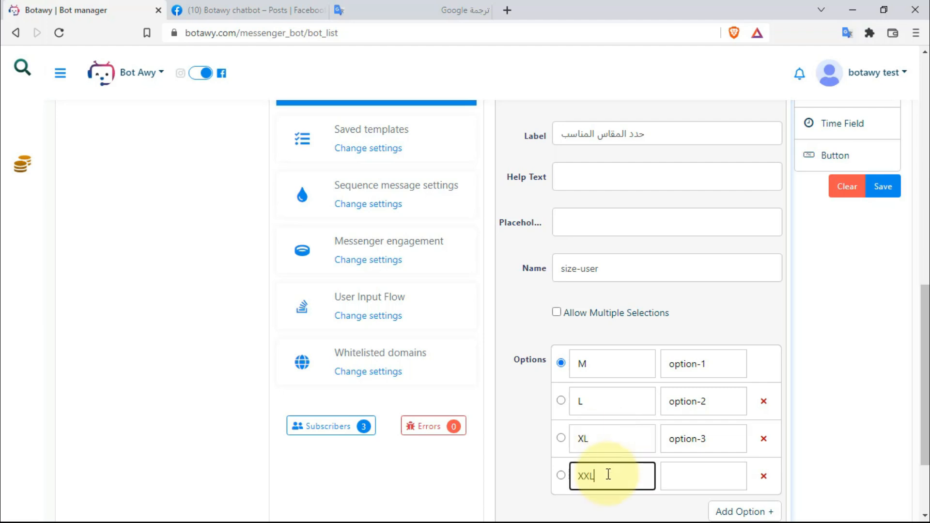
- Set the option values to option-M, option-L, option-XL and option-XXL, then close the settings
left_click(724, 360)
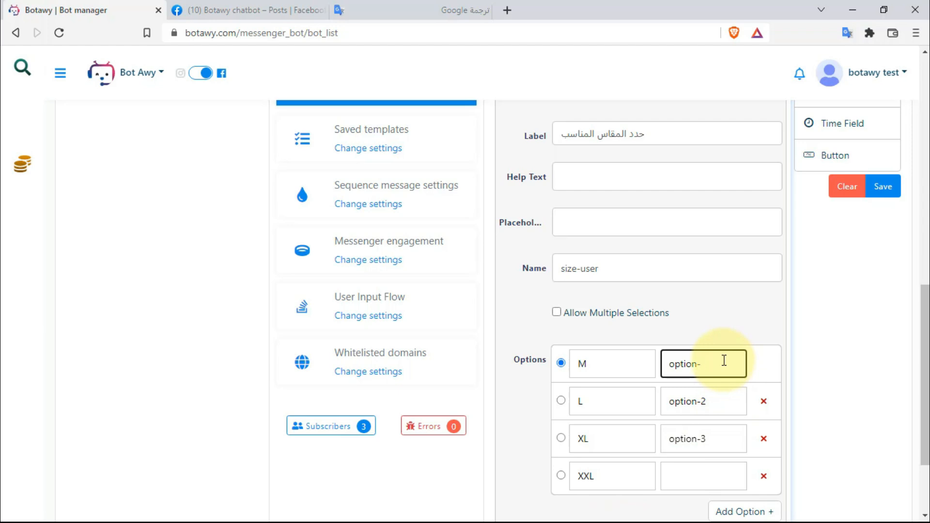
type("M")
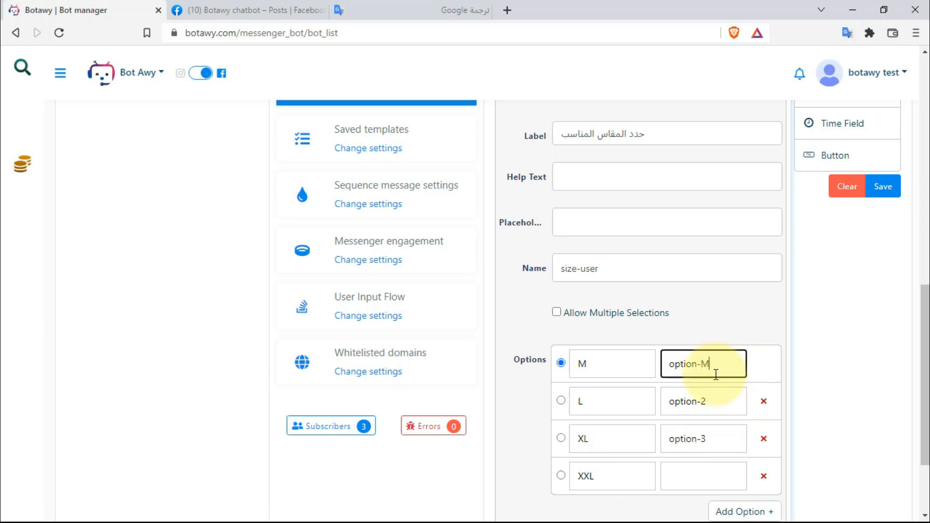
left_click(713, 396)
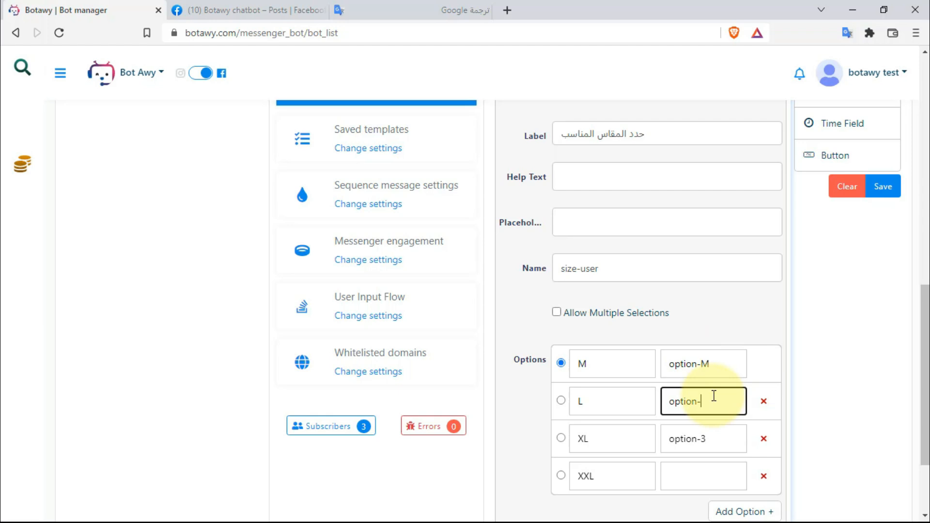
type("L")
left_click(715, 438)
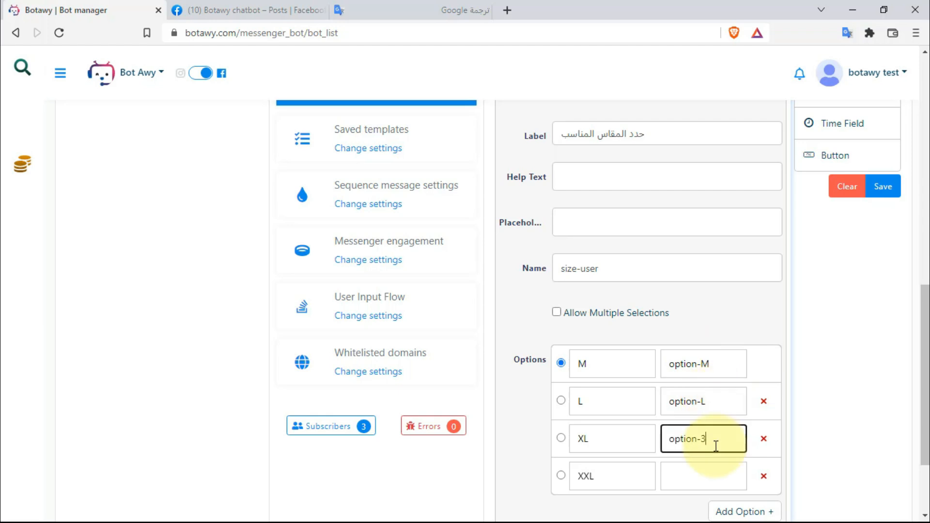
type("XL")
left_click_drag(718, 444, 665, 444)
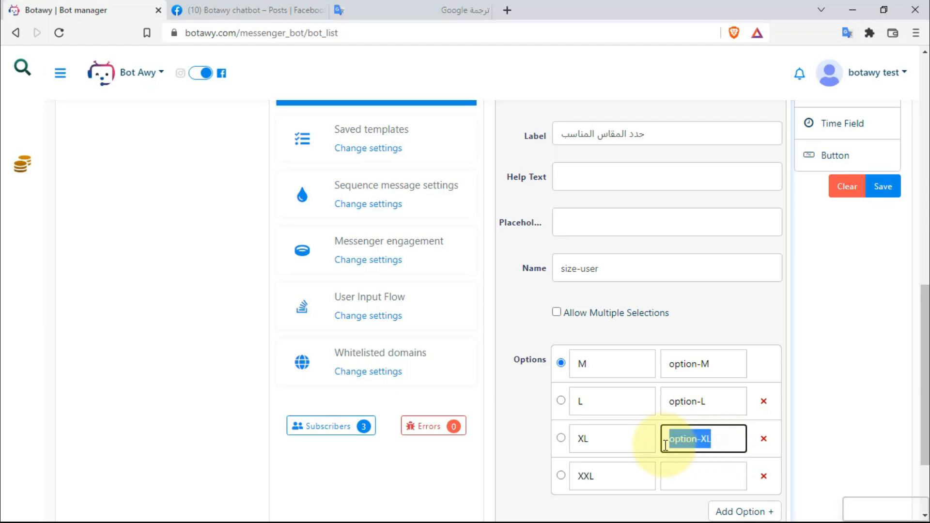
key("ctrl+c")
left_click(673, 477)
key("ctrl+v")
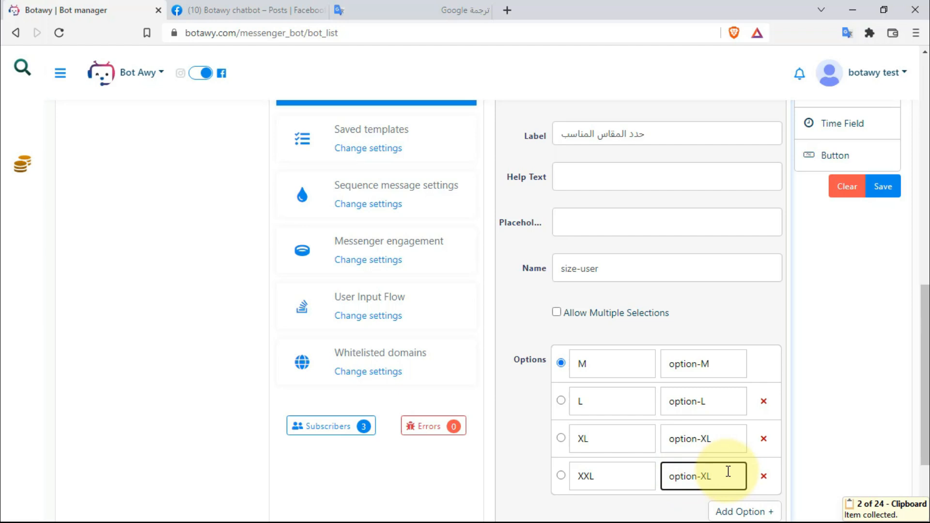
type("XL")
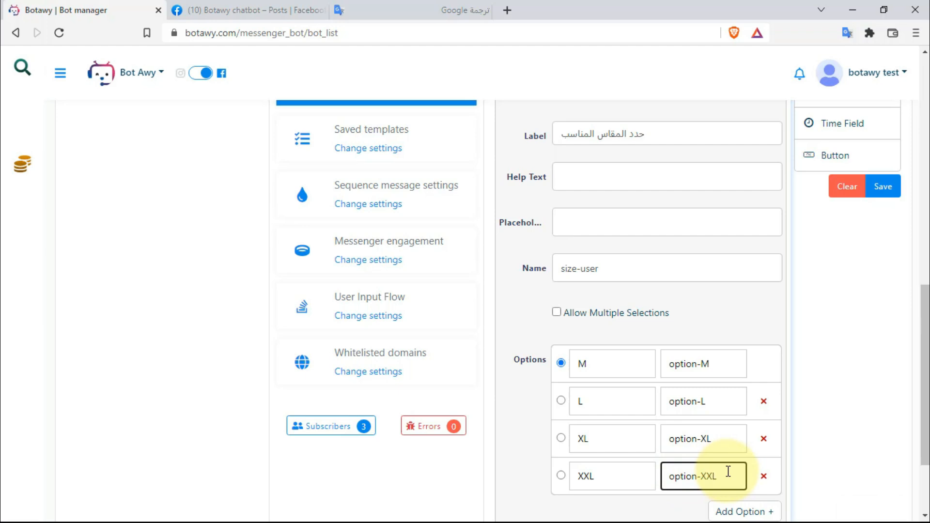
scroll(678, 436, "down", 3)
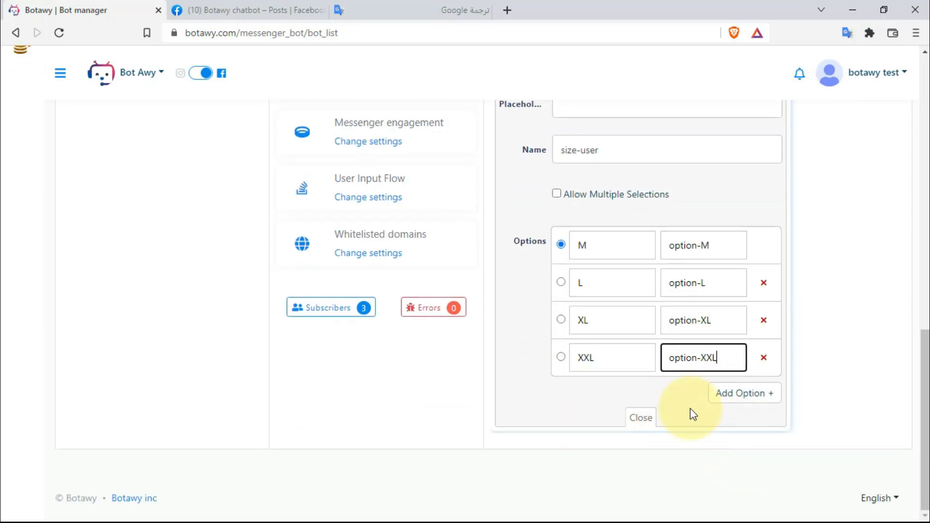
left_click(652, 419)
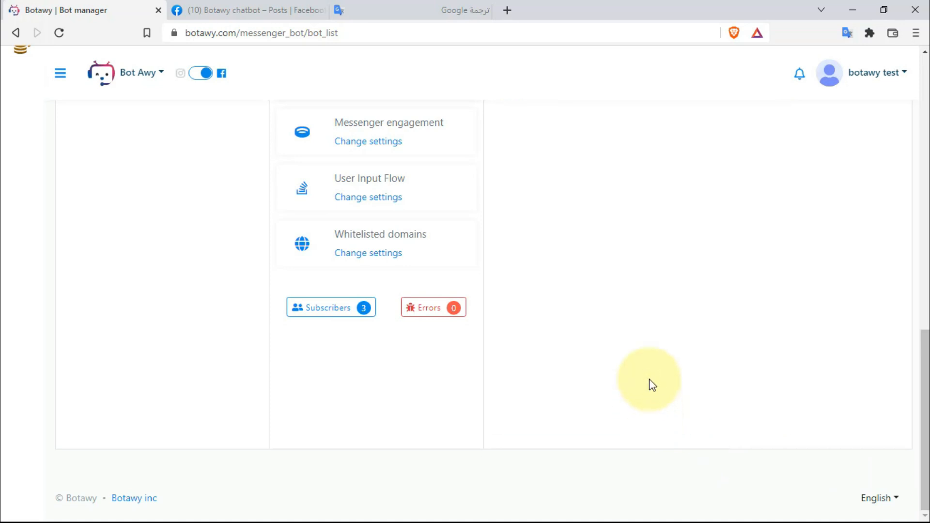
scroll(649, 379, "up", 5)
- Add a checkbox group field to the form and label it حدد اللون المناسب
left_click(780, 242)
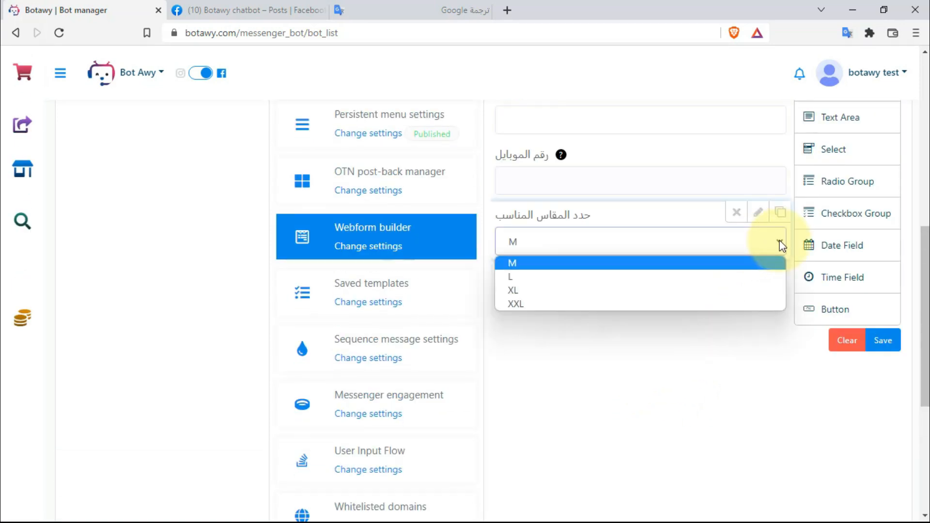
left_click(779, 242)
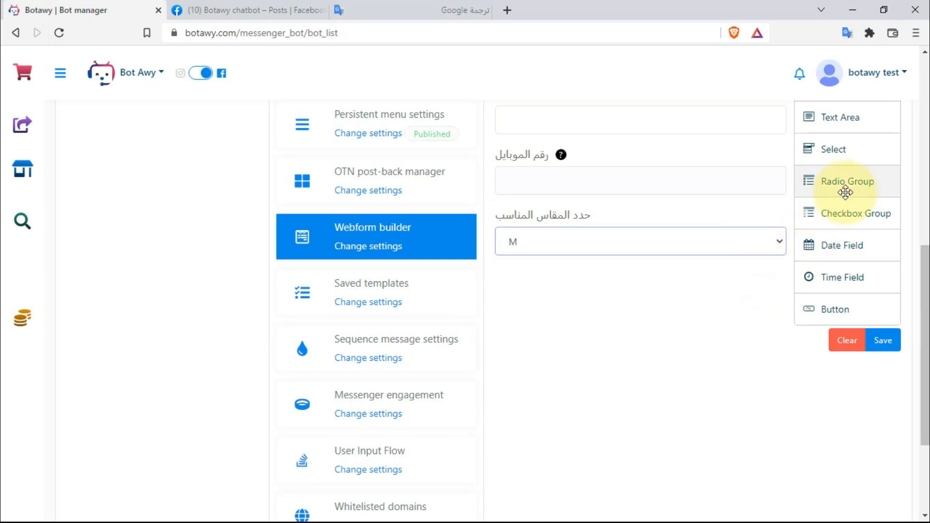
left_click_drag(845, 192, 609, 249)
scroll(606, 244, "up", 3)
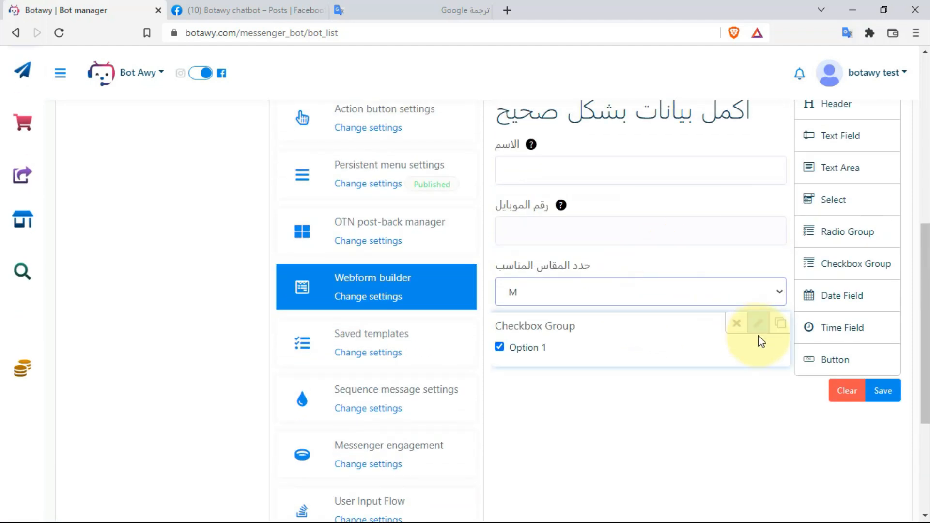
left_click(756, 327)
scroll(717, 322, "down", 5)
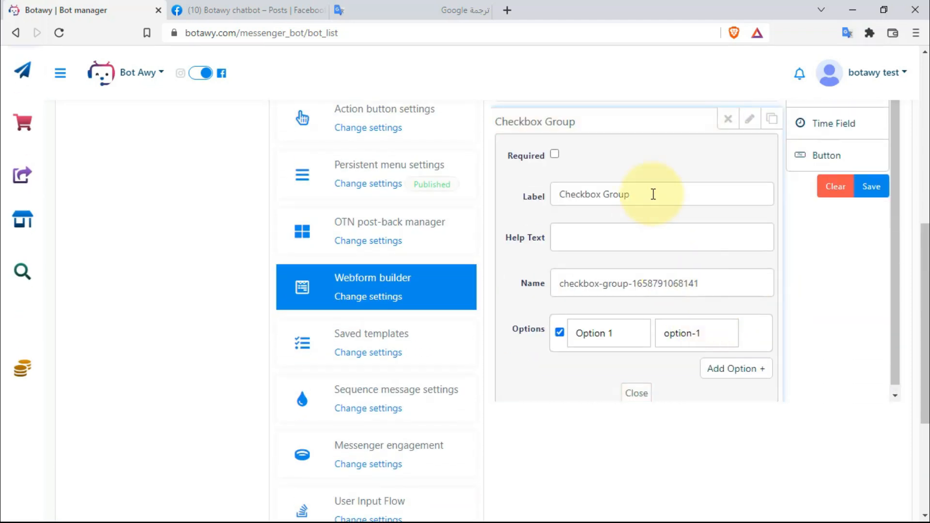
triple_click(652, 194)
scroll(640, 199, "up", 5)
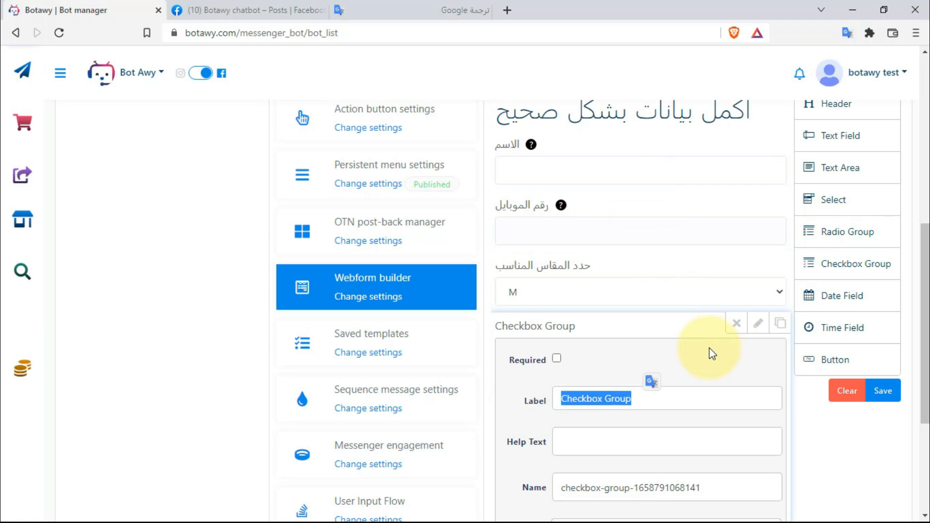
type("p]]")
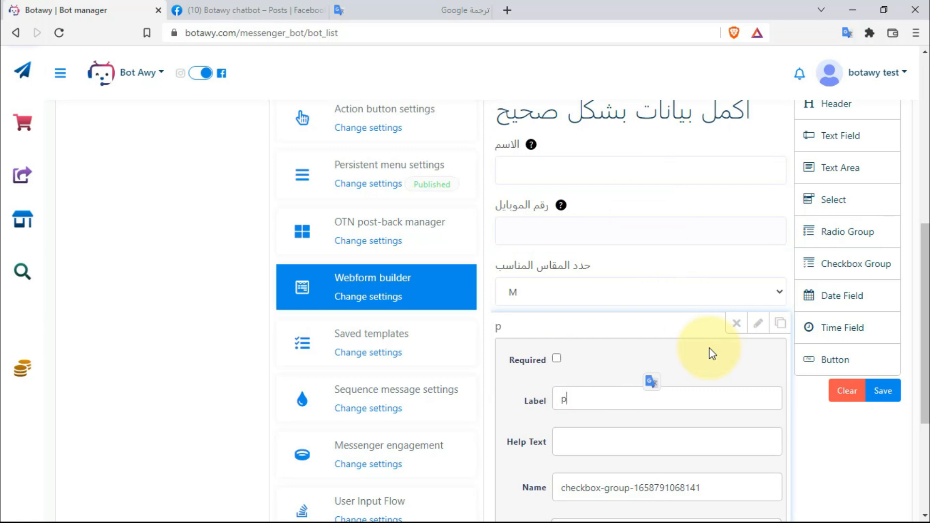
key("BackSpace")
key("BackSpace")
key("BackSpace")
key("super+space")
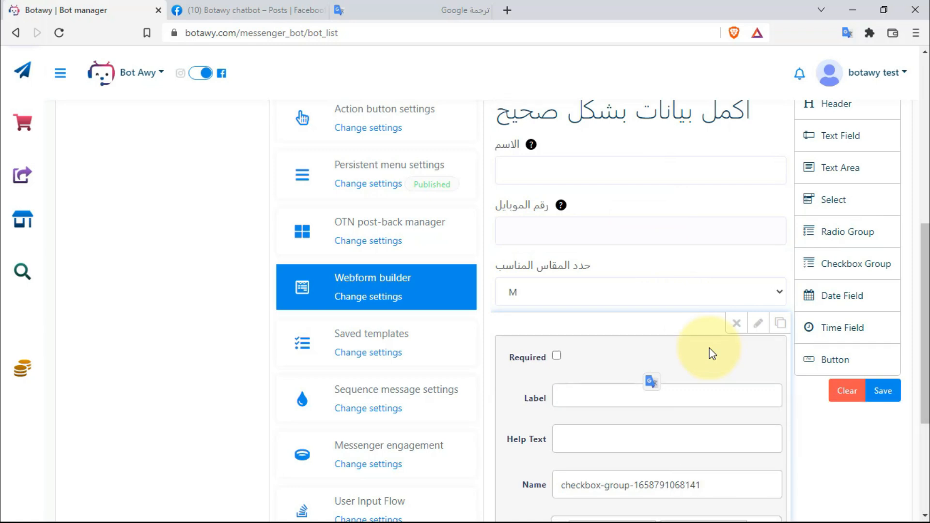
type("حدد ال")
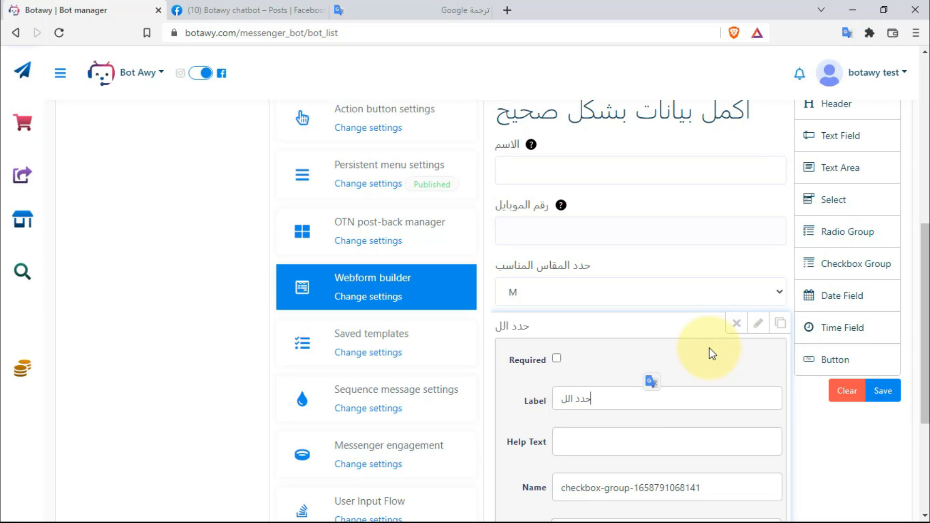
type("لون ال")
type("منا")
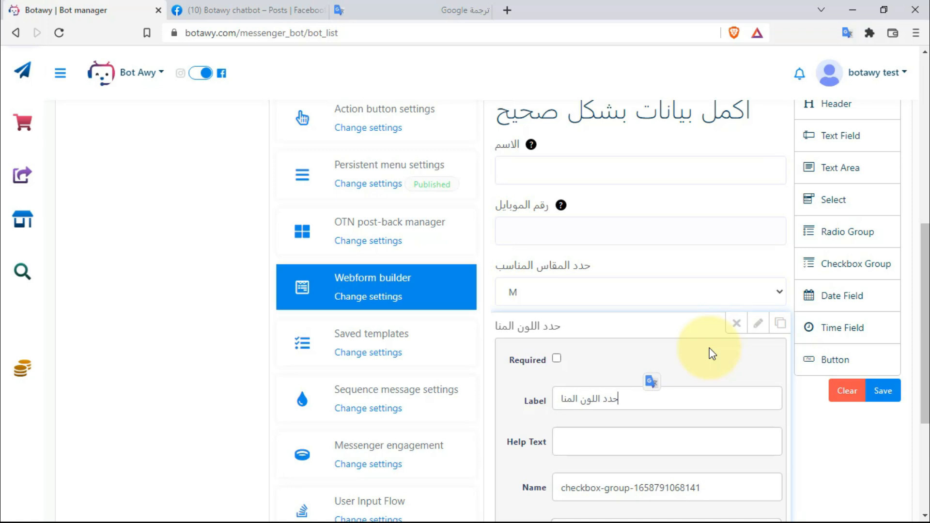
type("سب ل")
key("BackSpace")
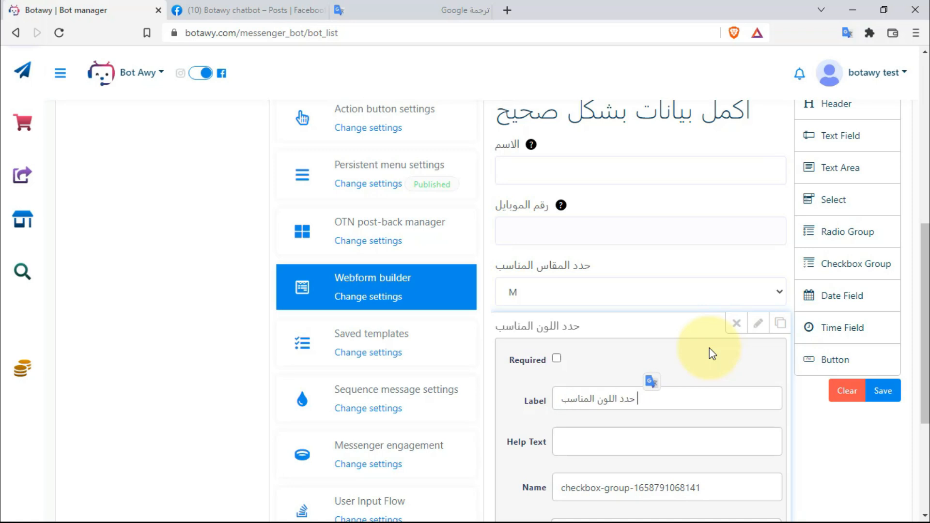
- Replace the checkbox group's default name with coloer-user
scroll(698, 369, "down", 4)
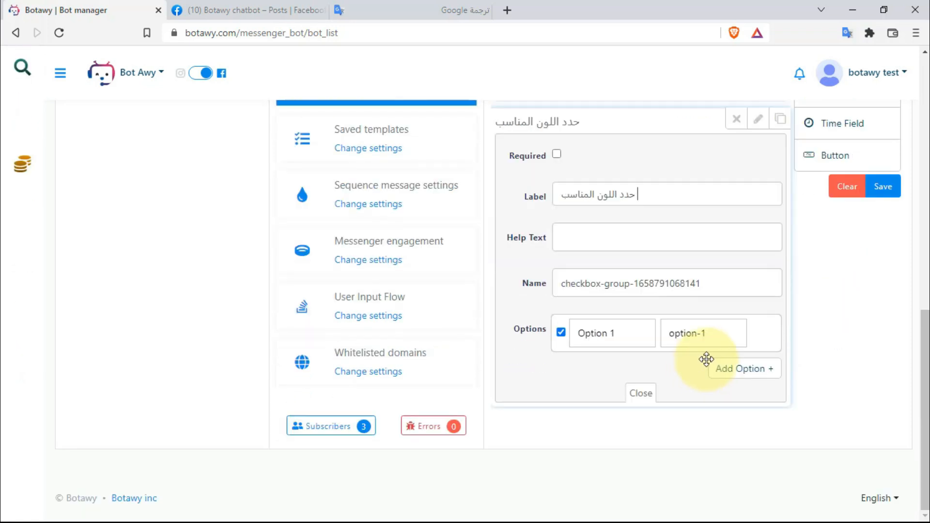
left_click_drag(743, 289, 532, 297)
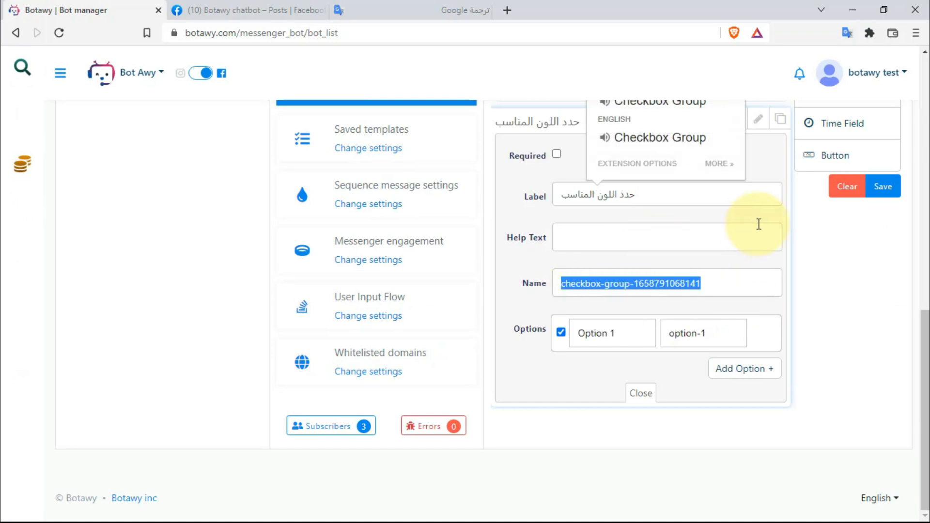
left_click(748, 209)
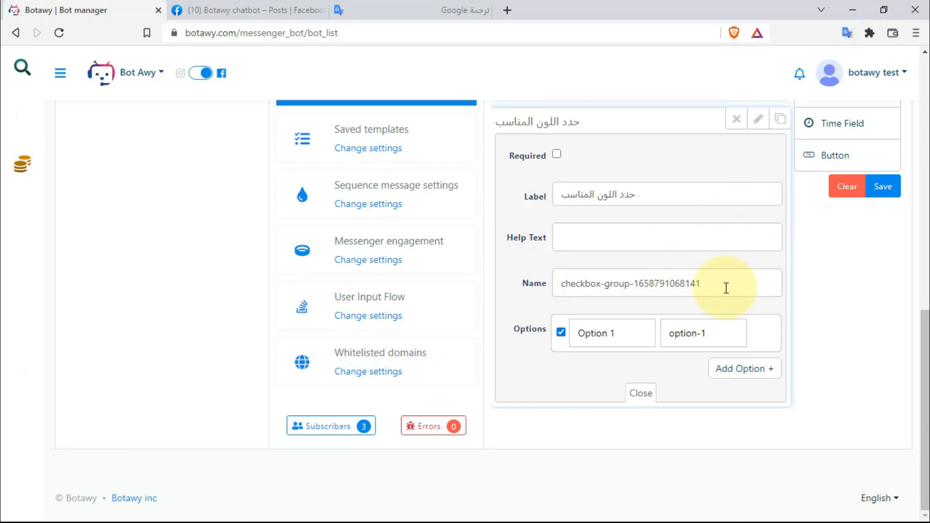
left_click_drag(725, 286, 553, 289)
key("BackSpace")
type("ؤ")
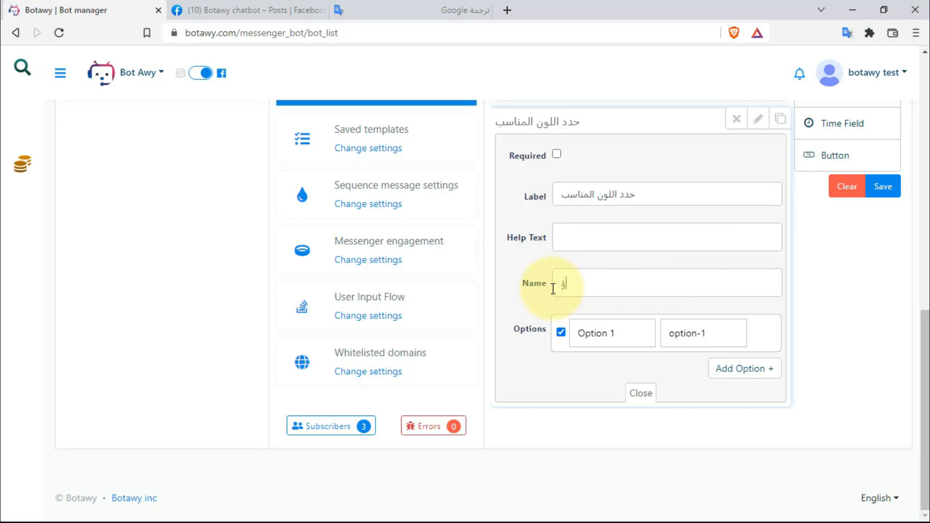
type("coloer-user")
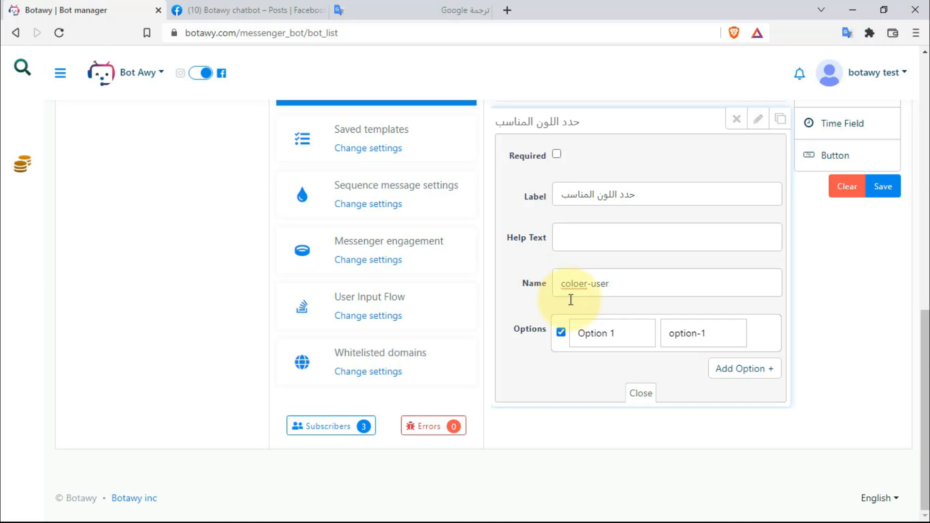
- Change the first option's label from Option 1 to الاسود
left_click(646, 337)
left_click_drag(646, 337, 570, 343)
key("BackSpace")
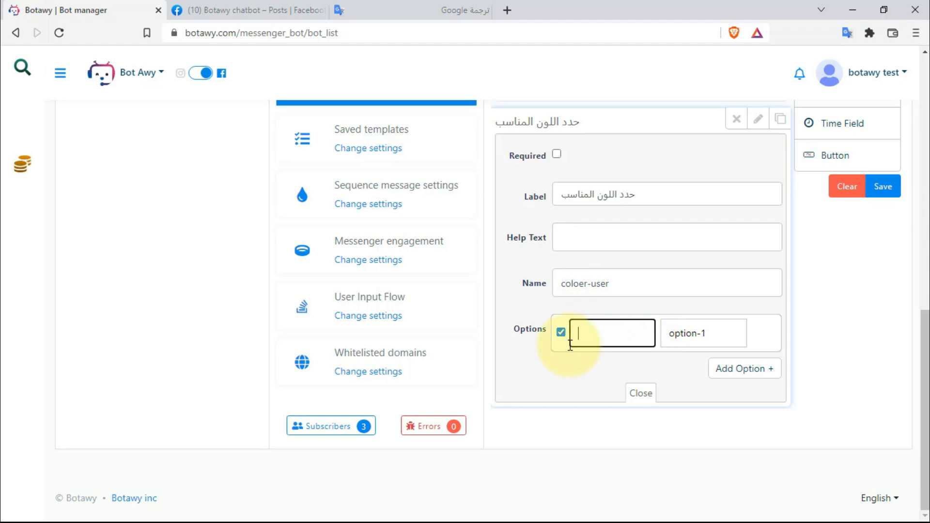
type("hgh")
key("BackSpace")
key("BackSpace")
key("BackSpace")
type("ل")
key("BackSpace")
type("الاسزد")
key("BackSpace")
key("BackSpace")
key("BackSpace")
type("ود")
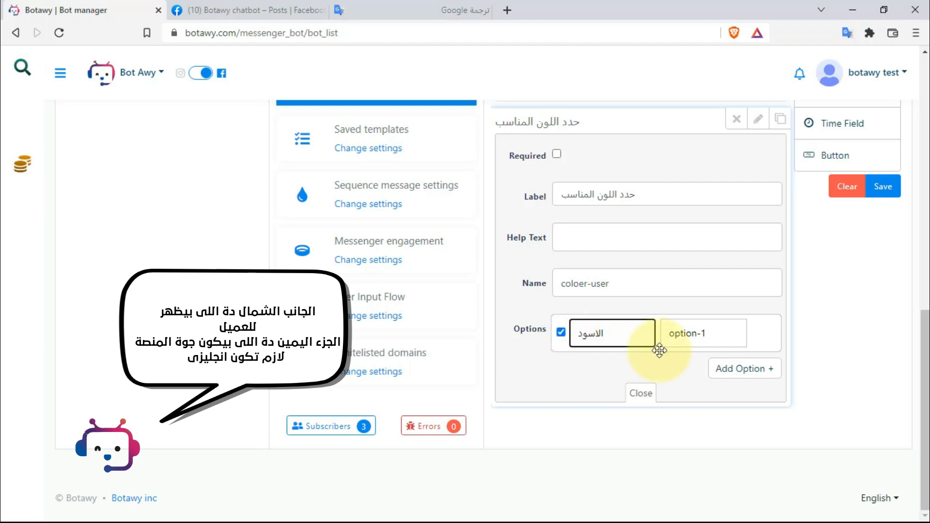
- Set the first option's value to black
left_click_drag(707, 339, 663, 338)
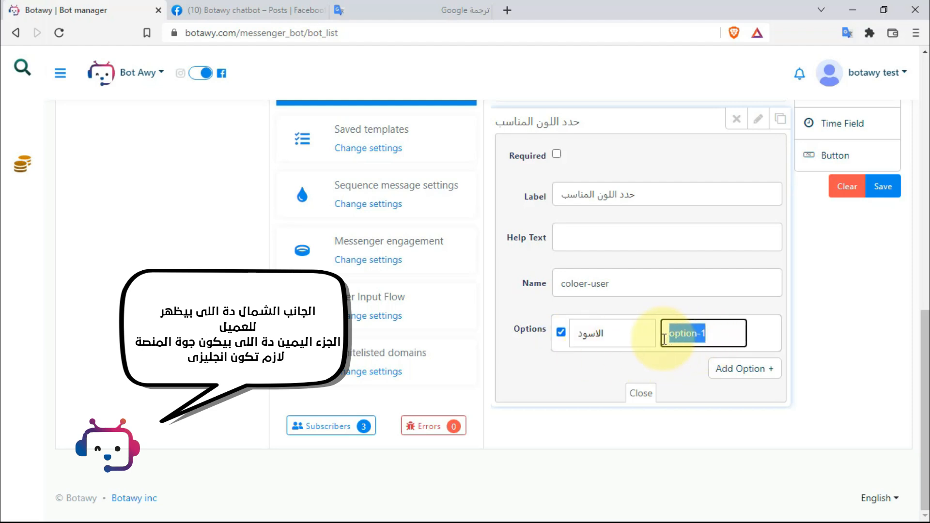
key("BackSpace")
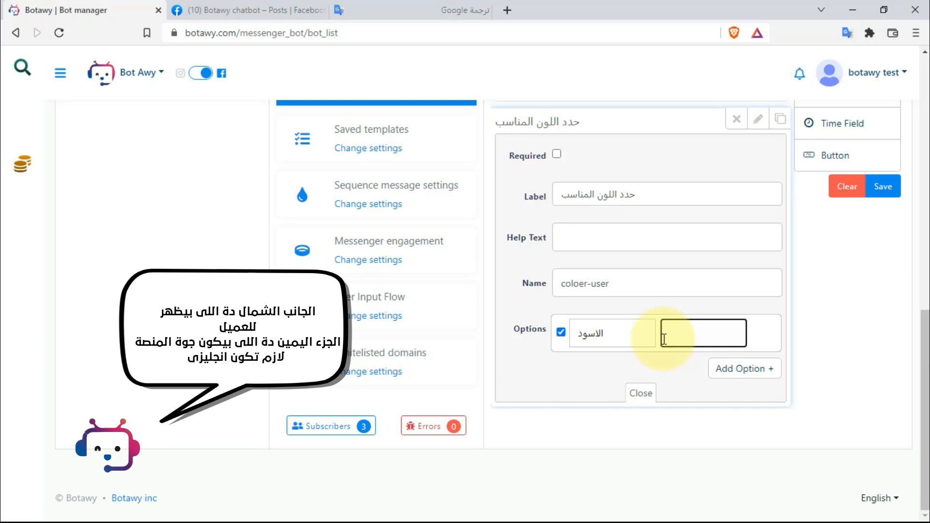
type("ل")
type("ل")
key("BackSpace")
key("BackSpace")
key("super+space")
type("b")
type("l")
type("lac")
type("k")
- Add a second colour option labelled احمر with value red
left_click(757, 371)
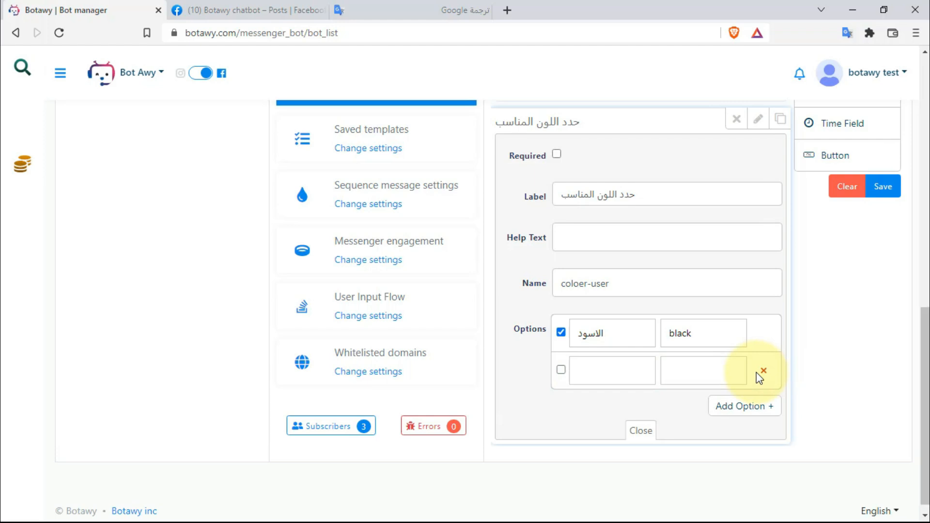
left_click(645, 376)
type("h")
key("BackSpace")
type("احمر")
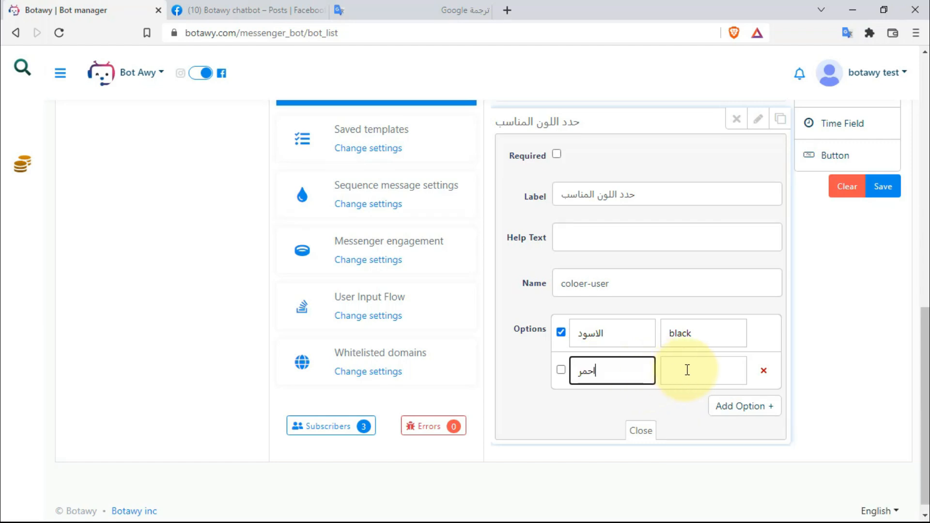
left_click(686, 369)
key("super+space")
type("re")
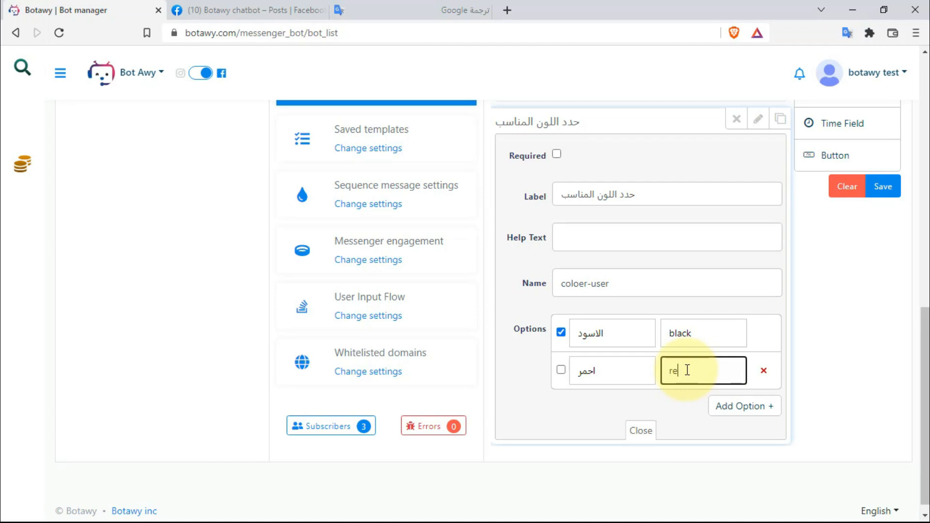
type("d")
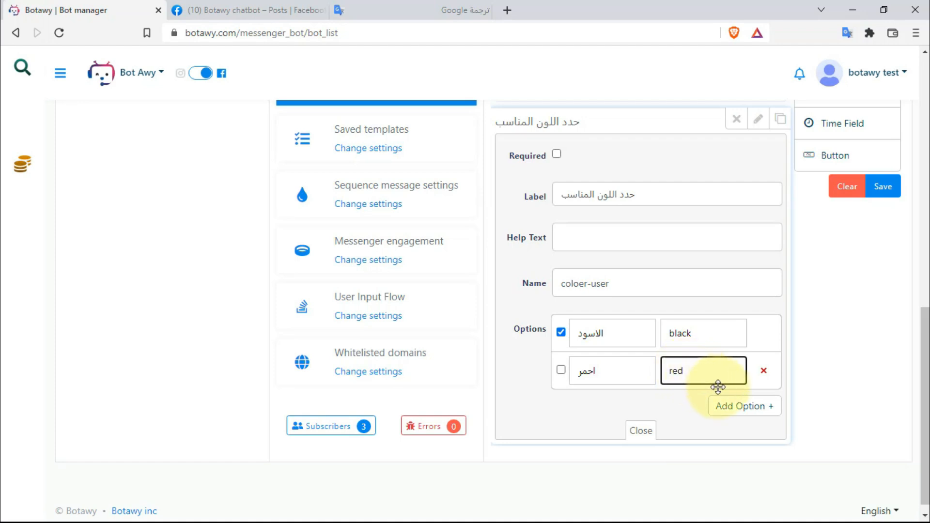
- Add a third option labelled ازرق with value blue and close the field settings
left_click(741, 412)
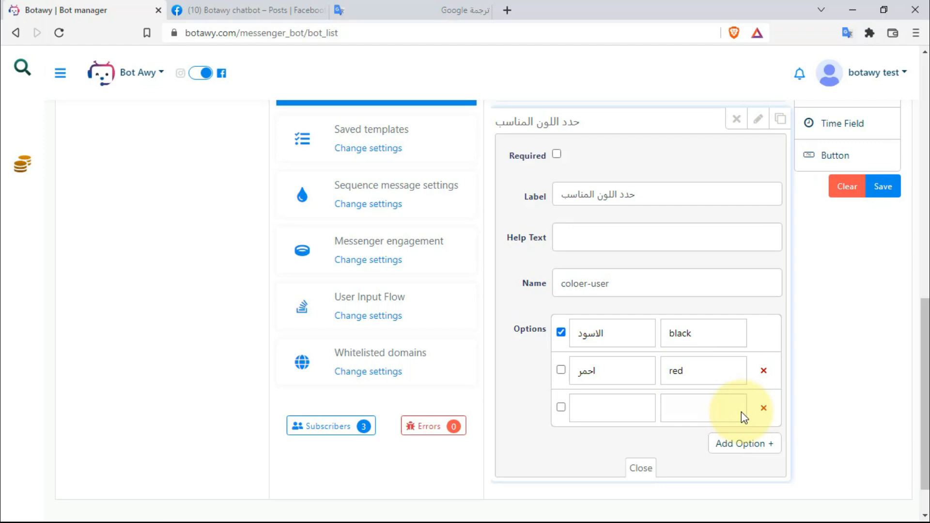
left_click(638, 418)
type("h")
key("BackSpace")
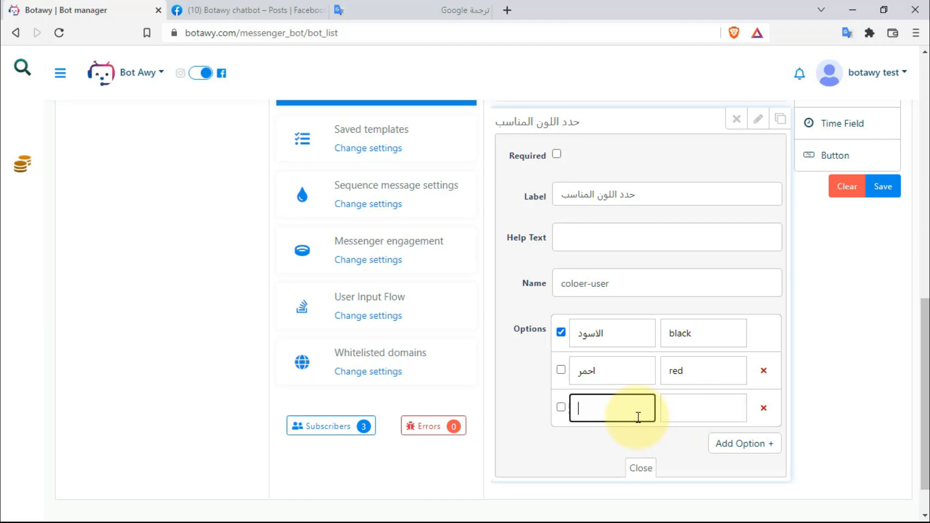
type("ازرق")
left_click(669, 409)
key("super+space")
type("b")
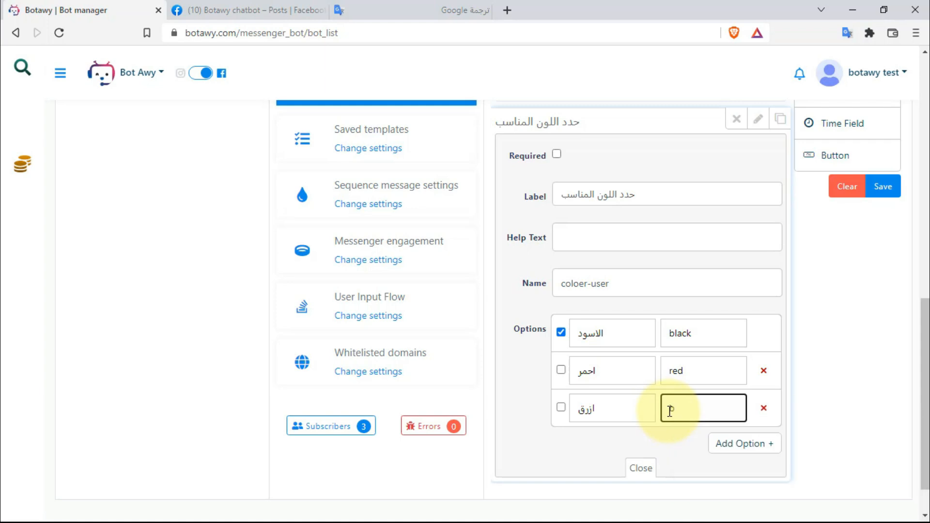
type("lue")
left_click(636, 468)
- Add a text area below the colour options and label it عنوان الشحن
scroll(624, 461, "up", 3)
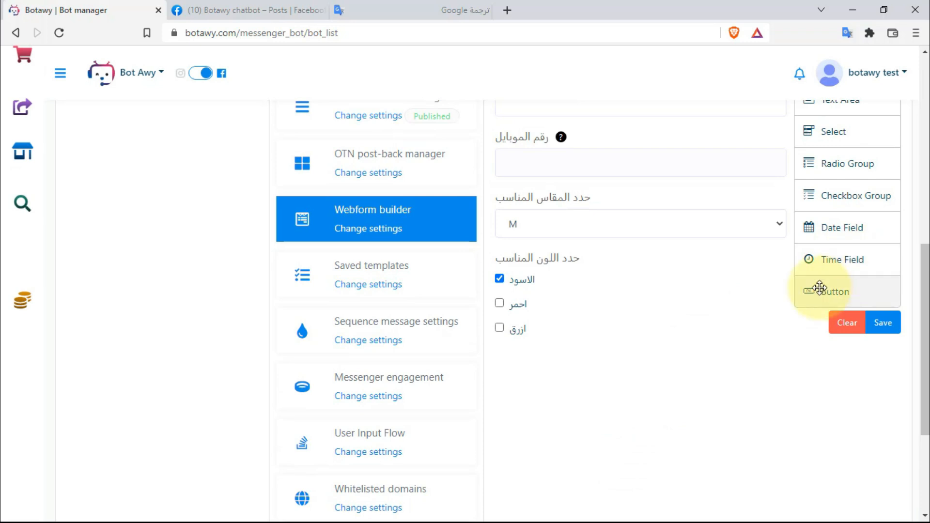
scroll(839, 229, "up", 3)
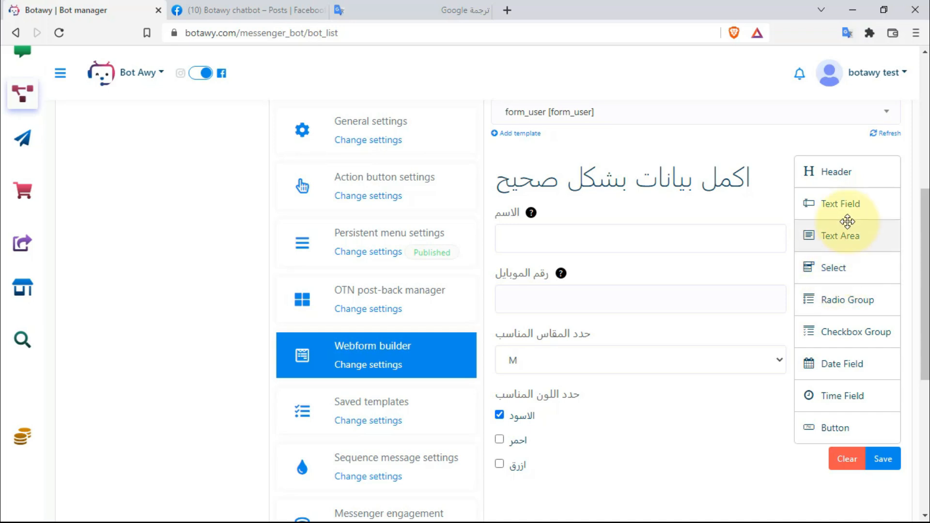
left_click_drag(838, 235, 650, 401)
scroll(651, 397, "up", 3)
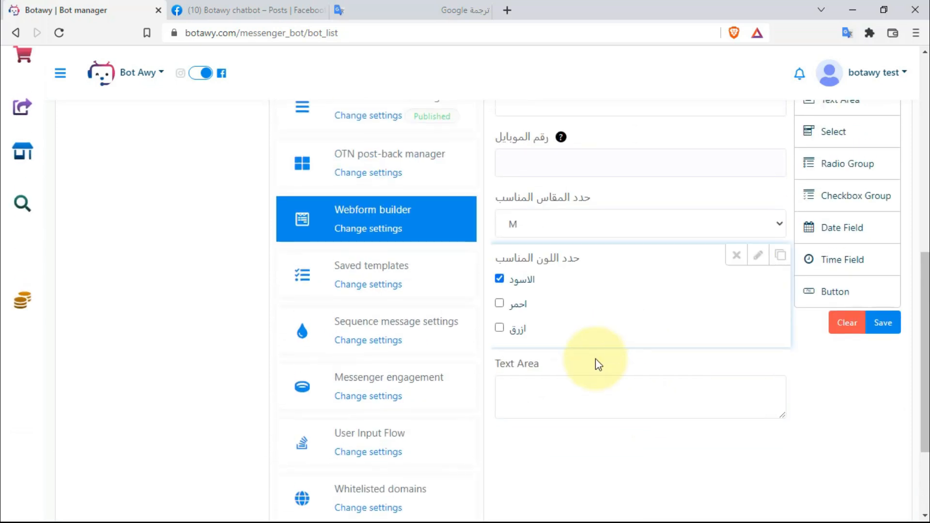
left_click(749, 363)
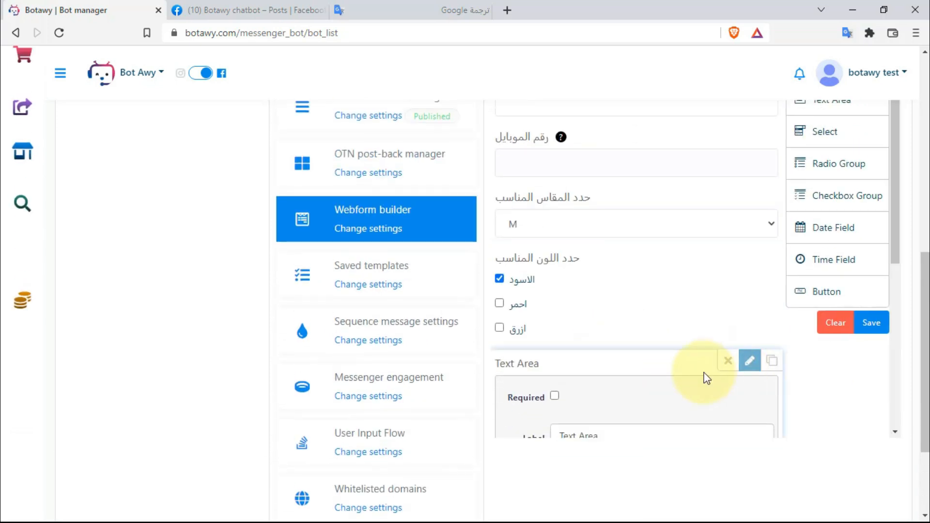
scroll(678, 339, "down", 3)
left_click_drag(637, 308, 529, 307)
scroll(528, 308, "up", 3)
type("uk")
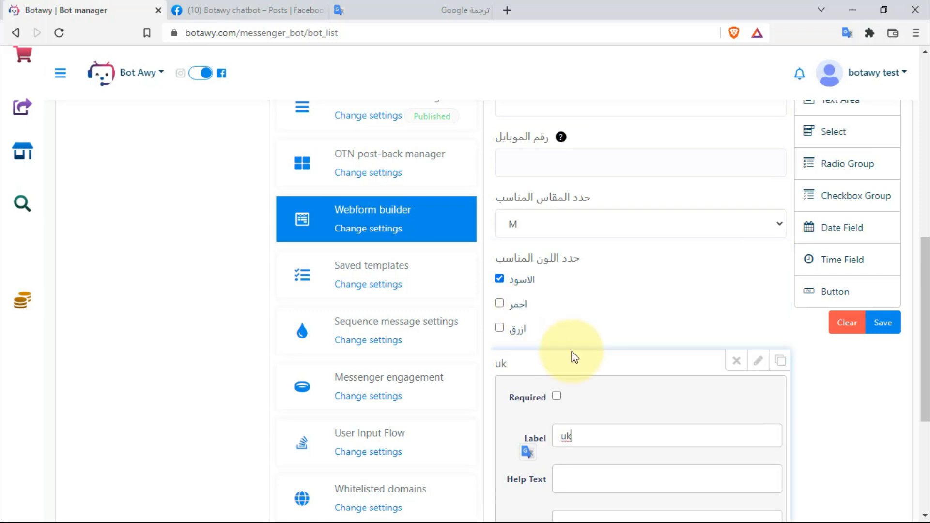
key("BackSpace")
key("BackSpace")
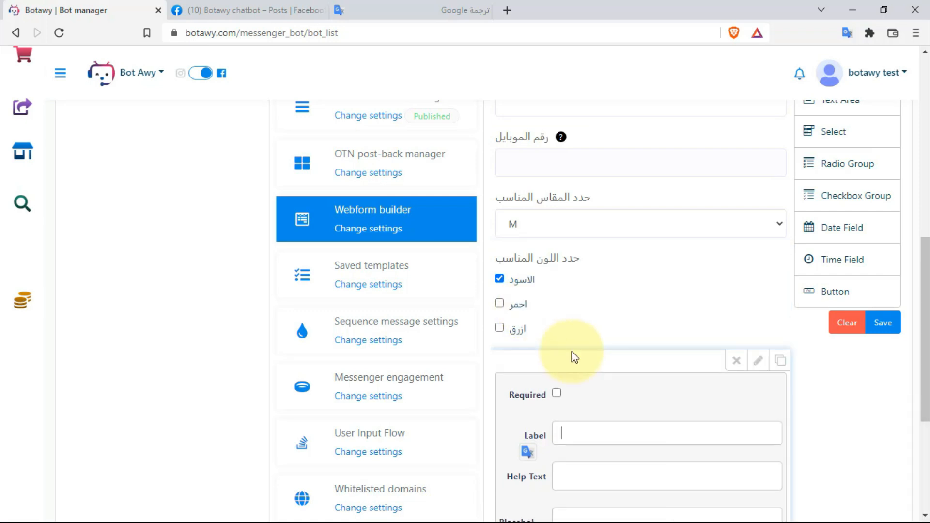
scroll(574, 357, "down", 1)
type("عن")
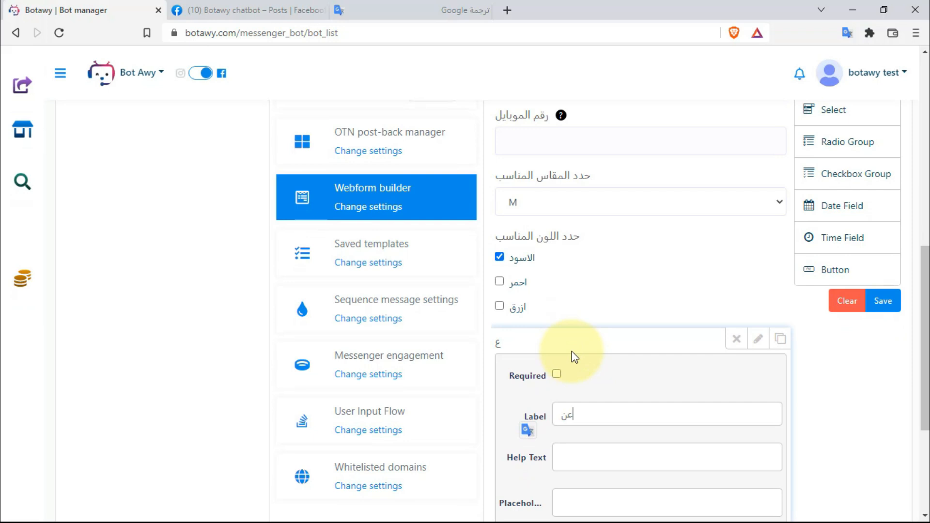
type("وان الشحن")
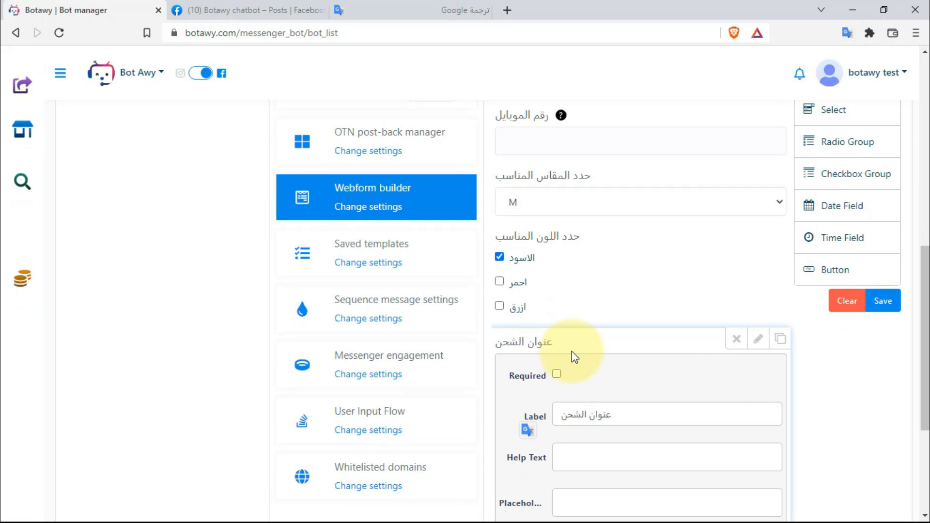
- Give the text area help text شارع-منطقة-محافظة and the name address_user
scroll(571, 351, "down", 5)
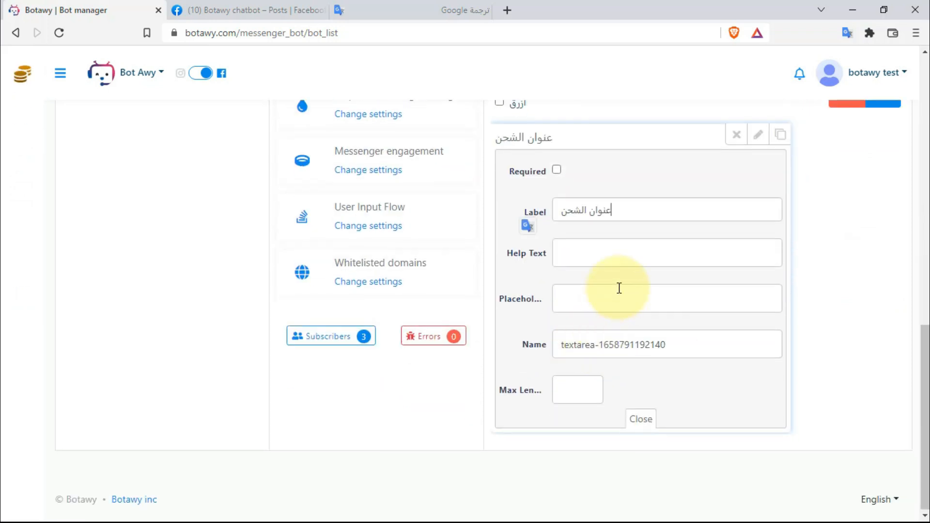
left_click(626, 256)
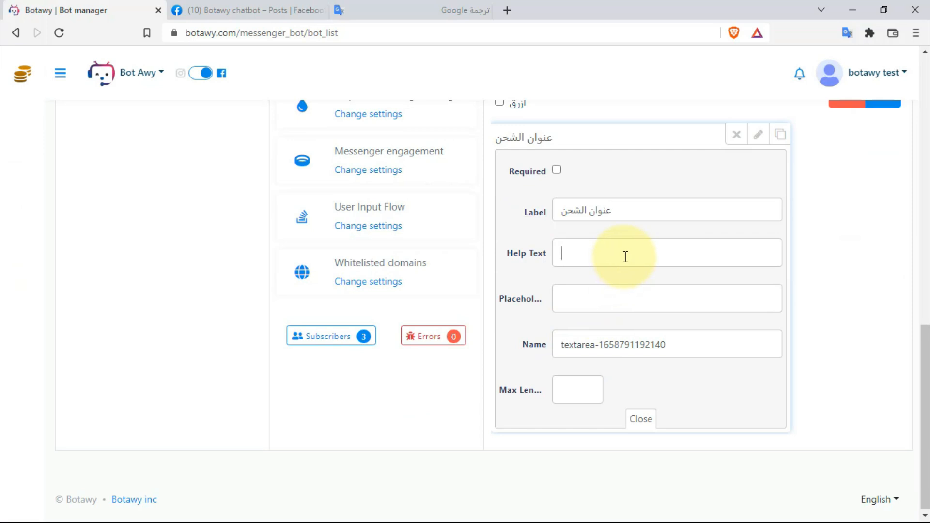
type("شارع-منطقة-محافظة")
key("BackSpace")
key("BackSpace")
key("BackSpace")
key("BackSpace")
type("فاظ")
key("BackSpace")
key("BackSpace")
key("BackSpace")
type("افظة")
left_click_drag(679, 349, 517, 357)
key("BackSpace")
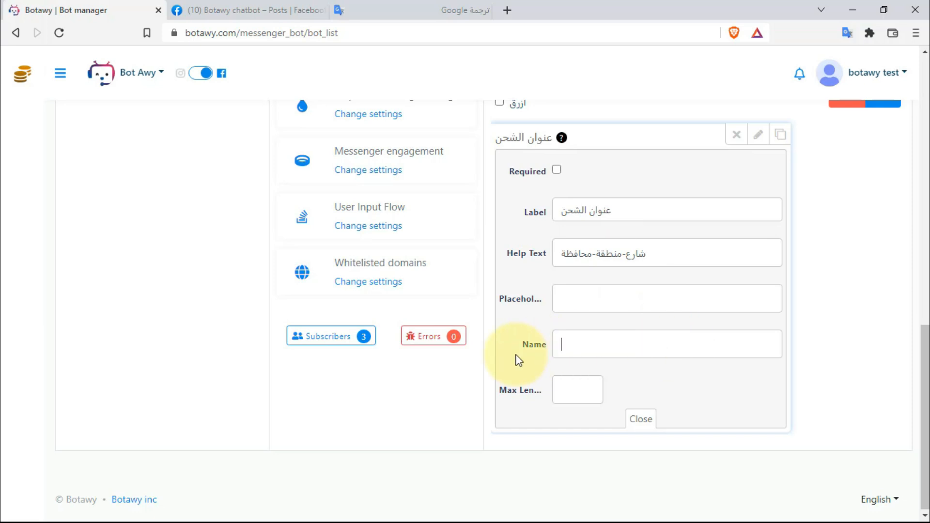
type("address_user")
- Add a date field under the shipping address labelled اليوم المناسب لك
left_click(629, 420)
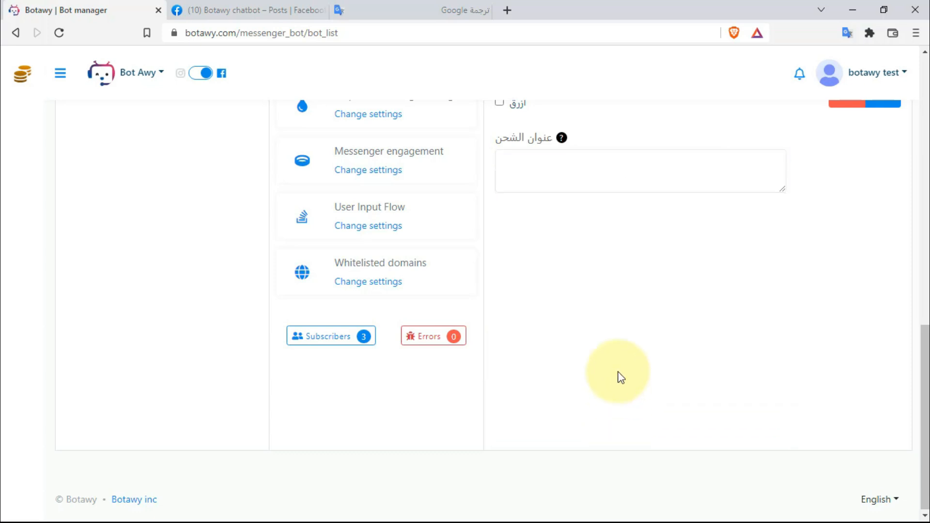
scroll(616, 374, "up", 3)
scroll(692, 334, "up", 3)
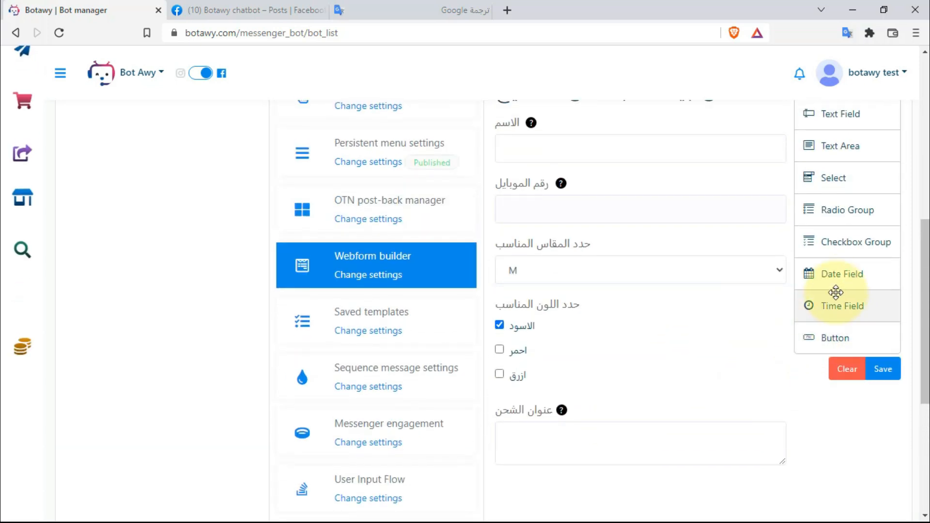
scroll(851, 301, "down", 3)
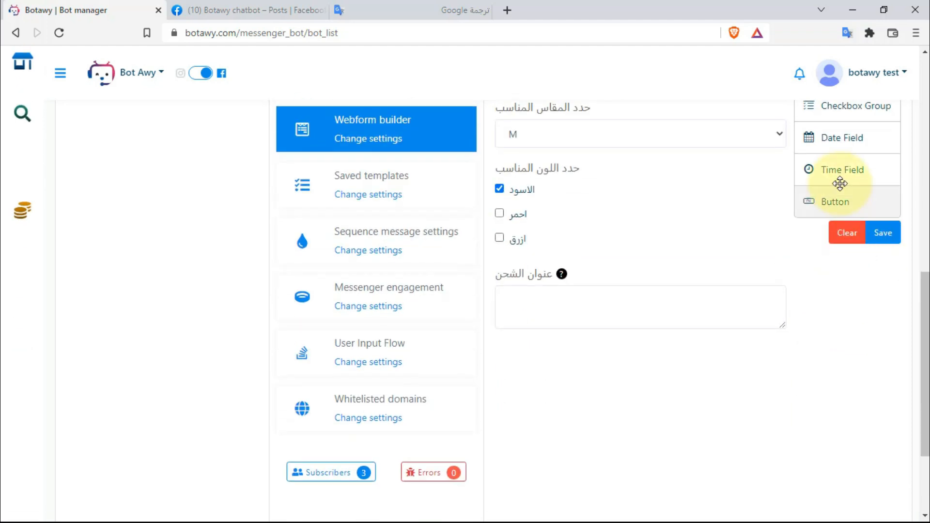
left_click_drag(849, 145, 629, 373)
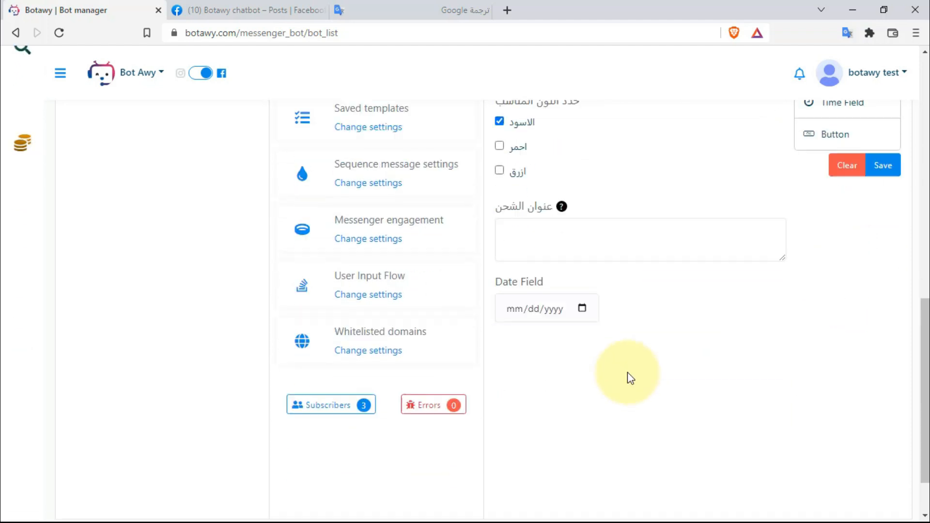
left_click(758, 301)
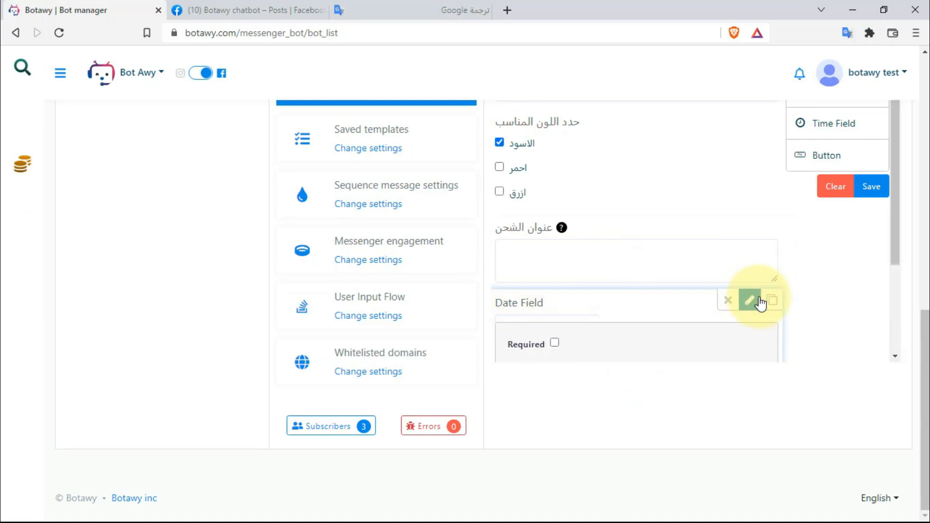
scroll(660, 258, "down", 3)
left_click_drag(603, 239, 543, 234)
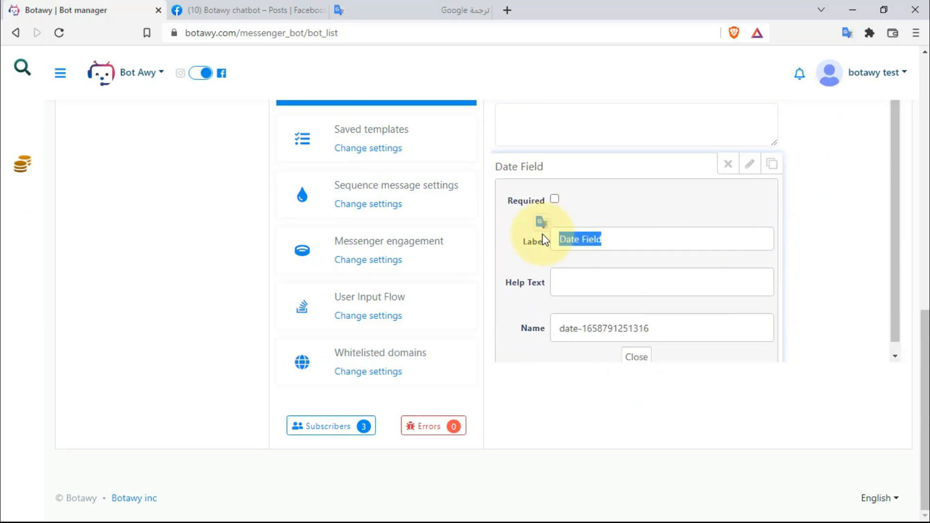
type("d")
key("BackSpace")
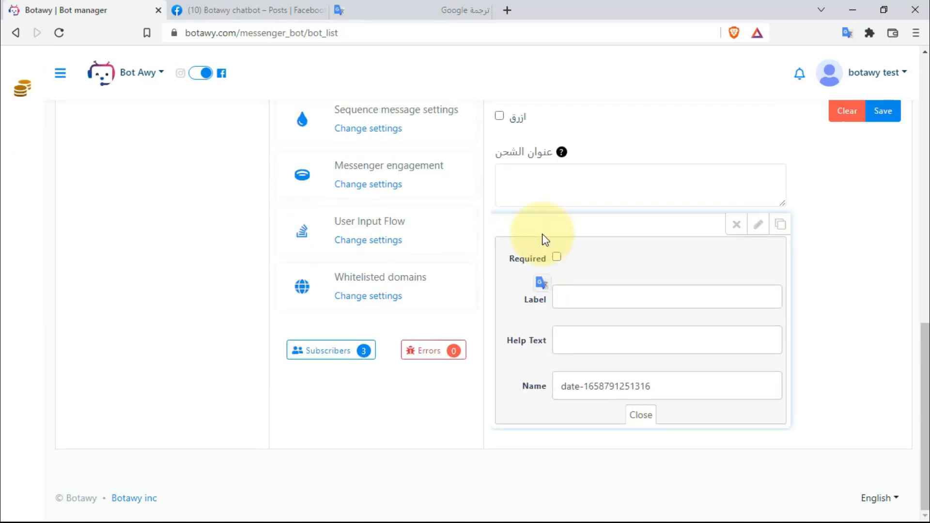
type("الي")
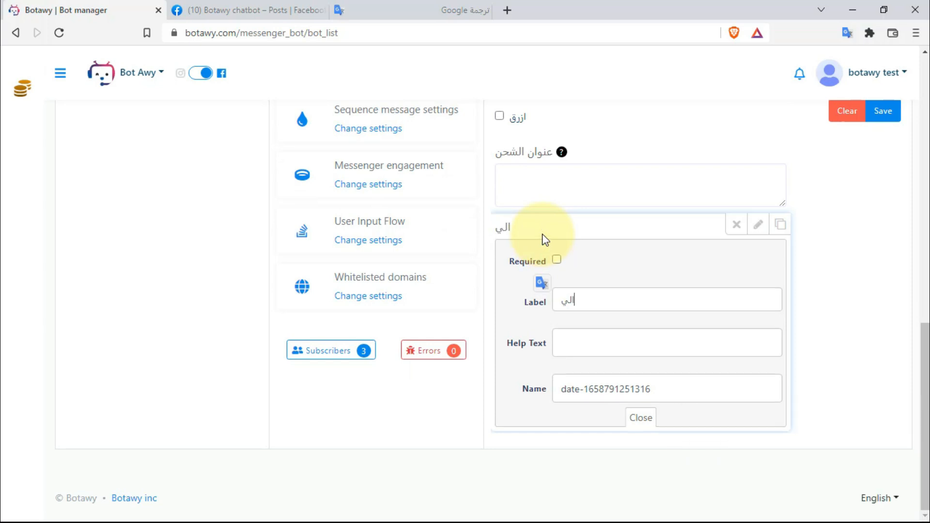
type("وم المناسب ل")
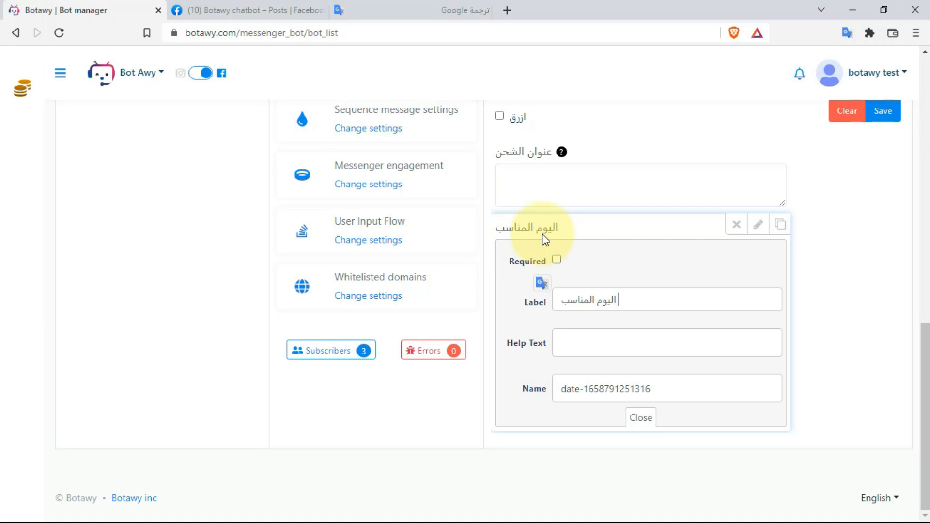
type("ك")
- Strip the numeric suffix from the date field's name
left_click(687, 389)
key("BackSpace")
key("BackSpace")
key("BackSpace")
key("BackSpace")
key("BackSpace")
key("BackSpace")
key("BackSpace")
key("BackSpace")
key("BackSpace")
key("BackSpace")
key("BackSpace")
key("BackSpace")
key("BackSpace")
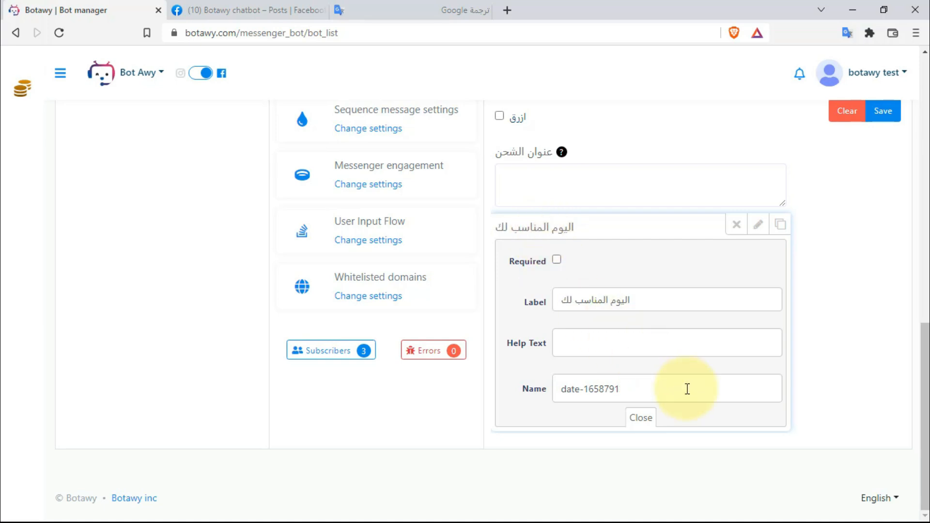
type("ع")
key("BackSpace")
- Finish the date field name as date-user, then add a centred Success-style button below it
type("user")
left_click(640, 417)
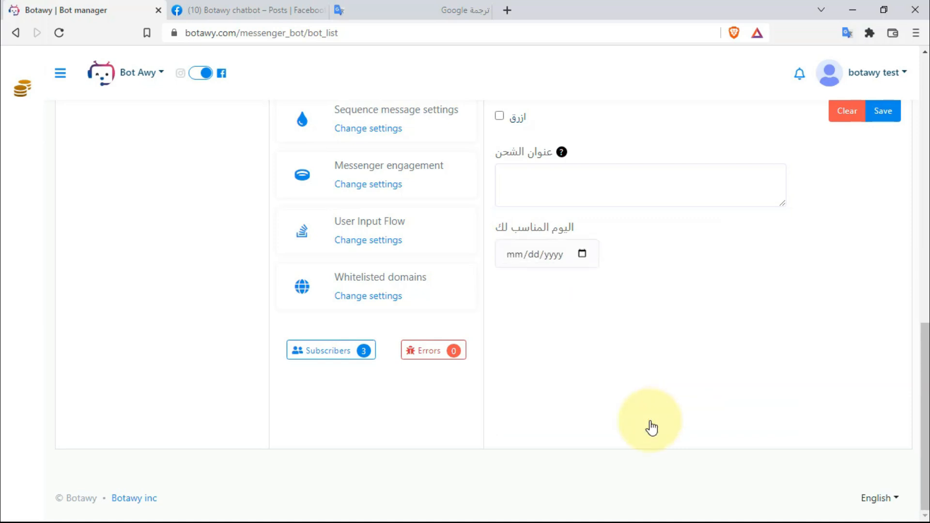
scroll(723, 311, "up", 2)
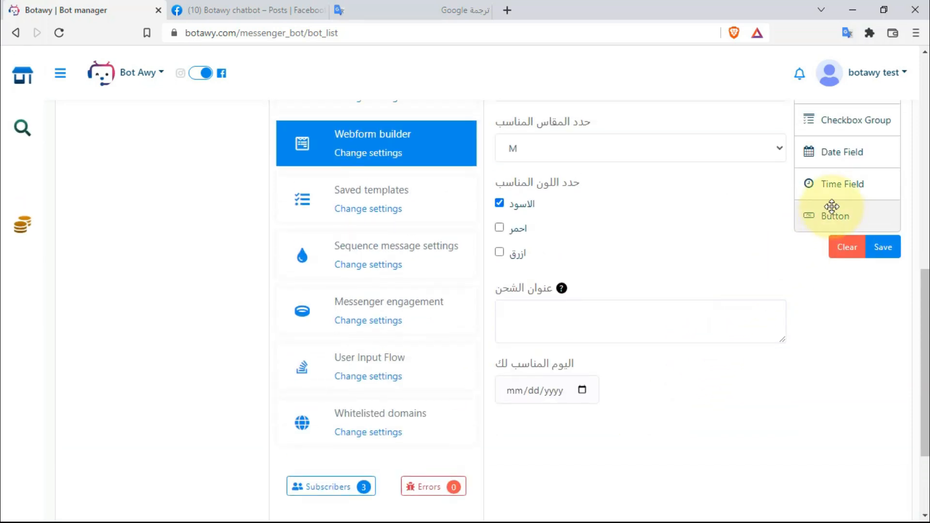
left_click_drag(826, 214, 581, 425)
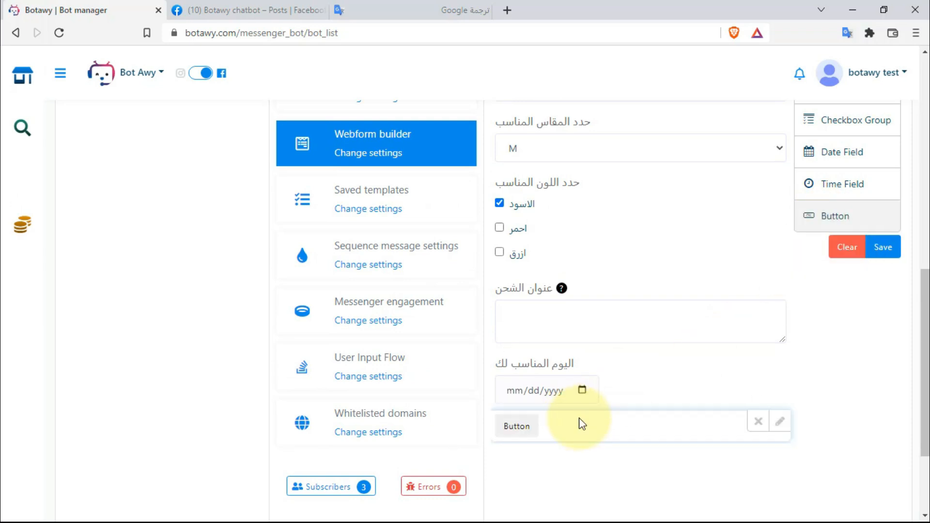
scroll(536, 347, "down", 1)
left_click(786, 367)
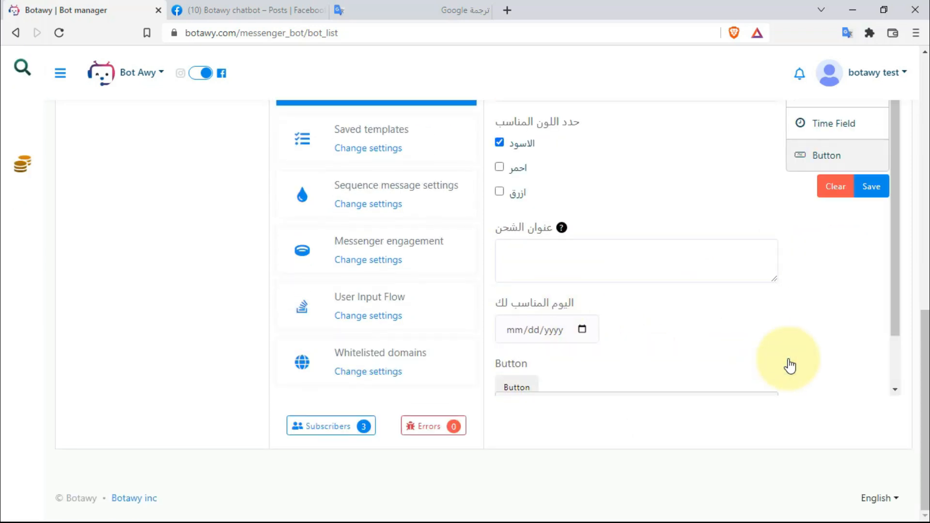
scroll(789, 354, "down", 3)
left_click(700, 262)
scroll(641, 293, "up", 2)
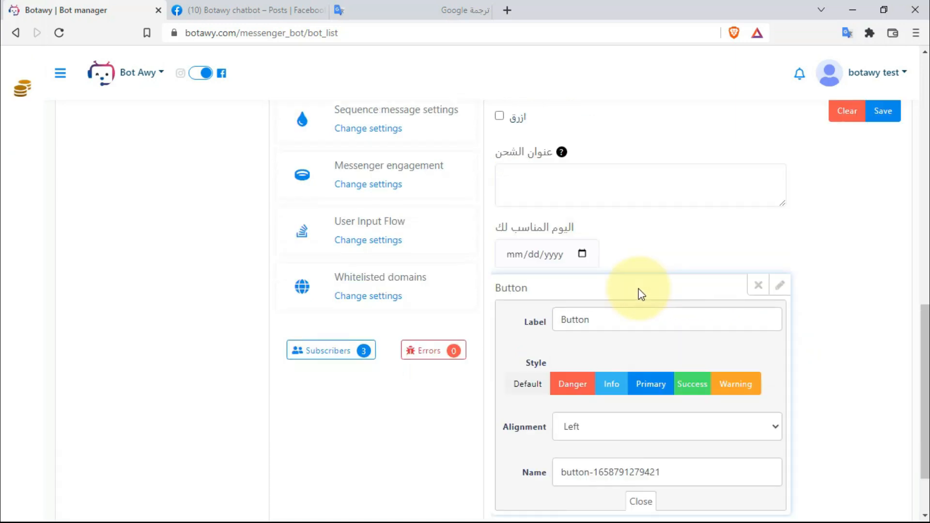
scroll(635, 334, "down", 1)
left_click(637, 343)
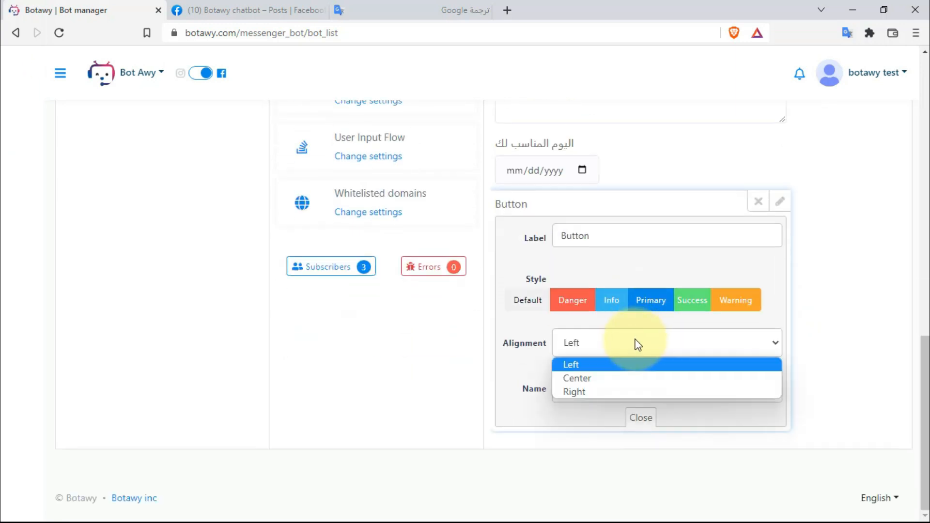
left_click(609, 379)
- Relabel the button from Button to تاكد الطلب
left_click(626, 233)
left_click_drag(625, 232, 537, 261)
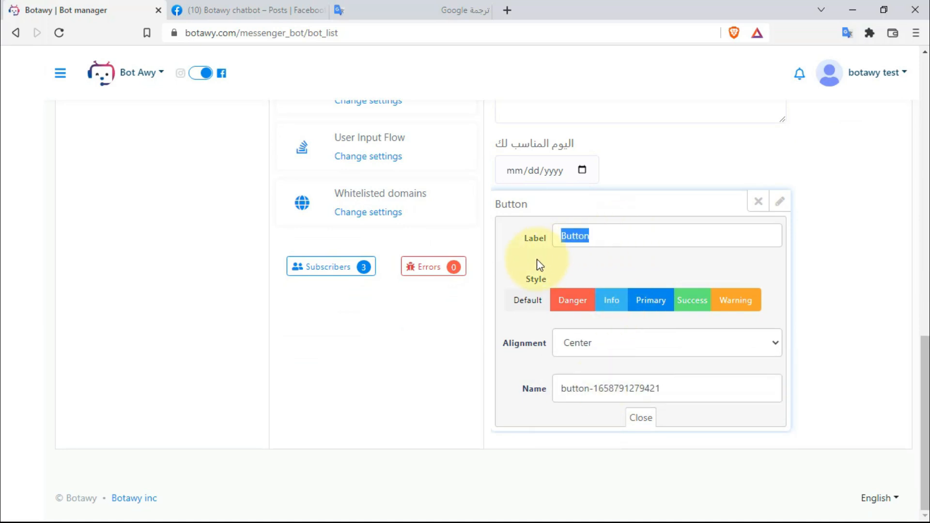
key("BackSpace")
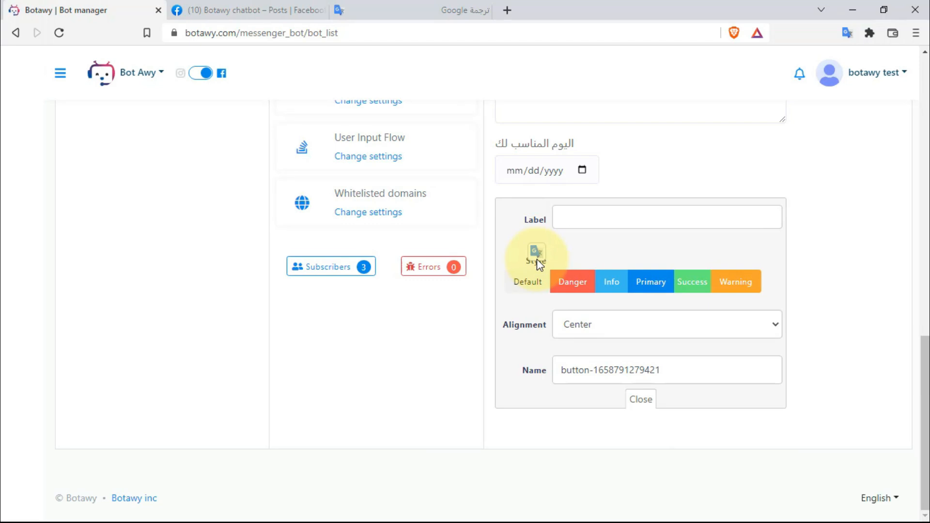
type("تامد")
key("BackSpace")
key("BackSpace")
key("BackSpace")
type("اكد الطلب")
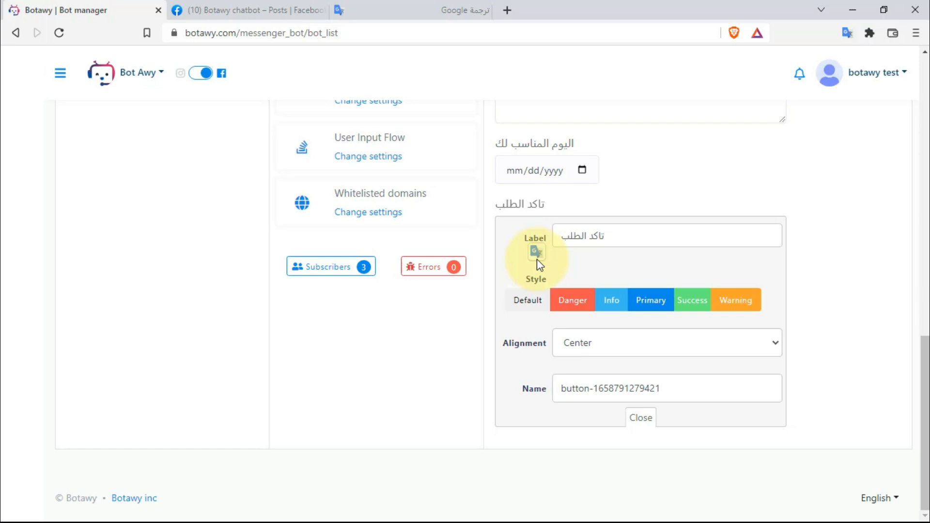
- Rename the button to button-user, keep it green, and close its settings
double_click(639, 390)
key("BackSpace")
key("super+space")
type("u")
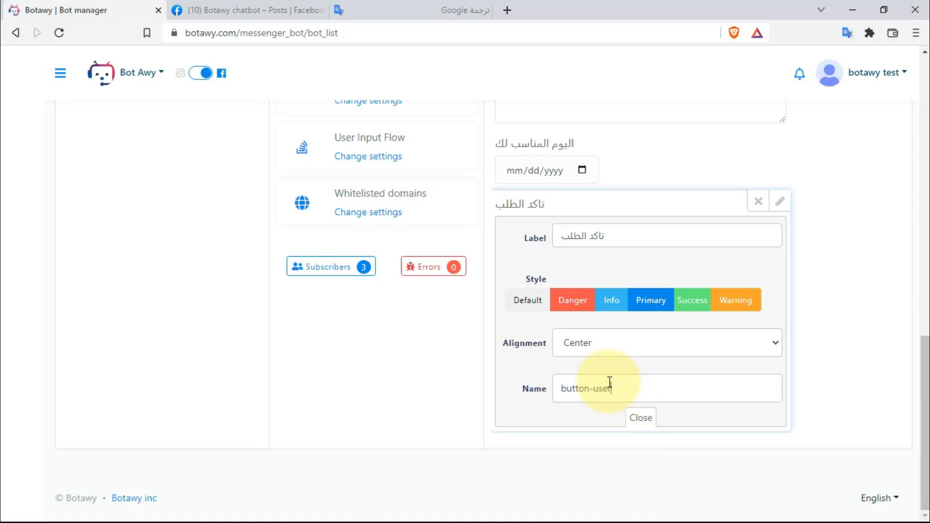
left_click(696, 303)
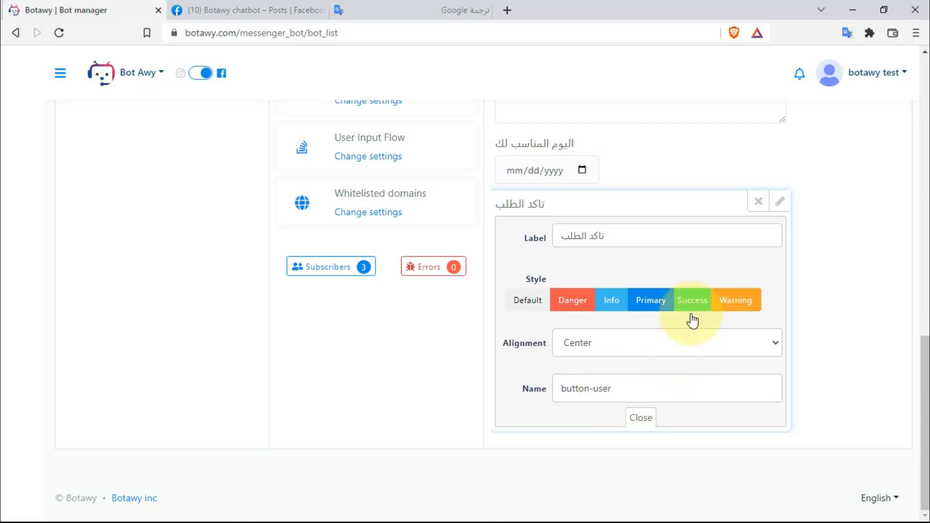
left_click(640, 418)
scroll(651, 383, "up", 5)
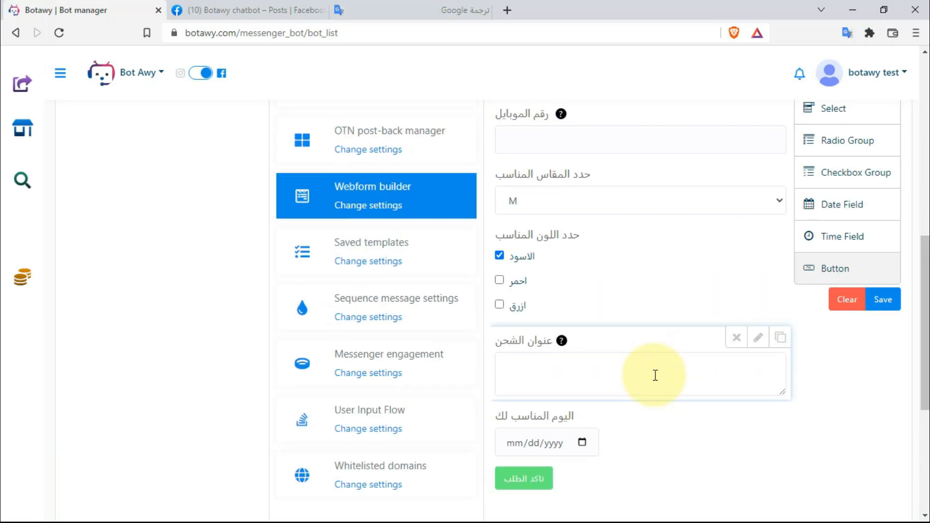
scroll(867, 364, "up", 2)
- Save the webform and dismiss the form-created confirmation
left_click(889, 369)
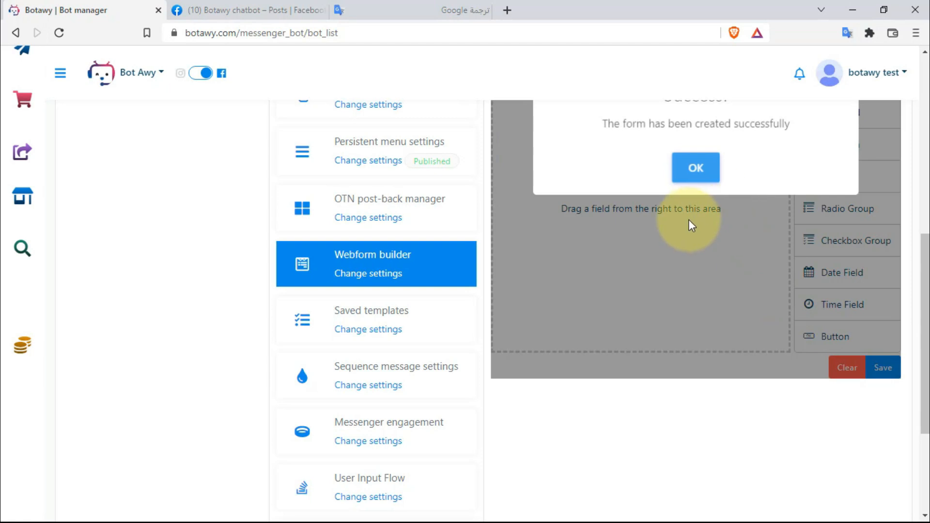
scroll(684, 223, "up", 4)
left_click(696, 373)
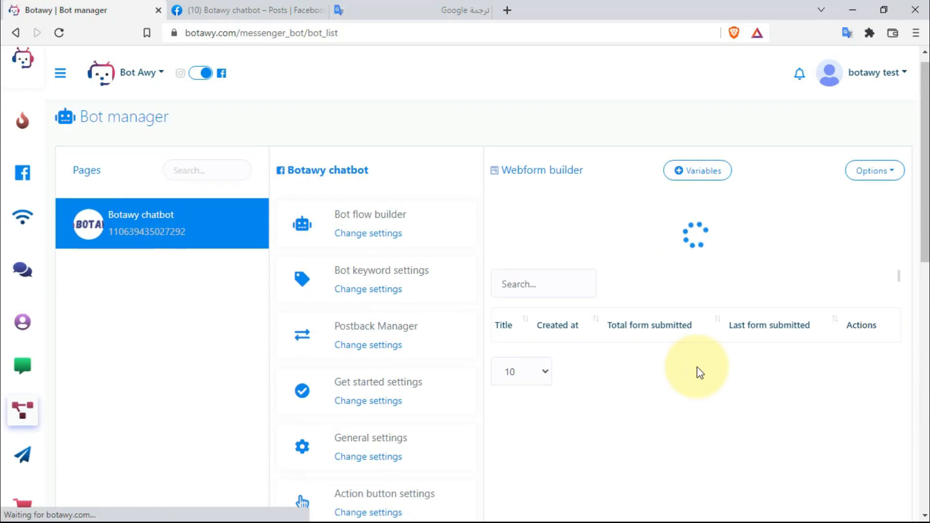
- Preview the saved فورم تشيرت form in a new tab, then close it
left_click(865, 293)
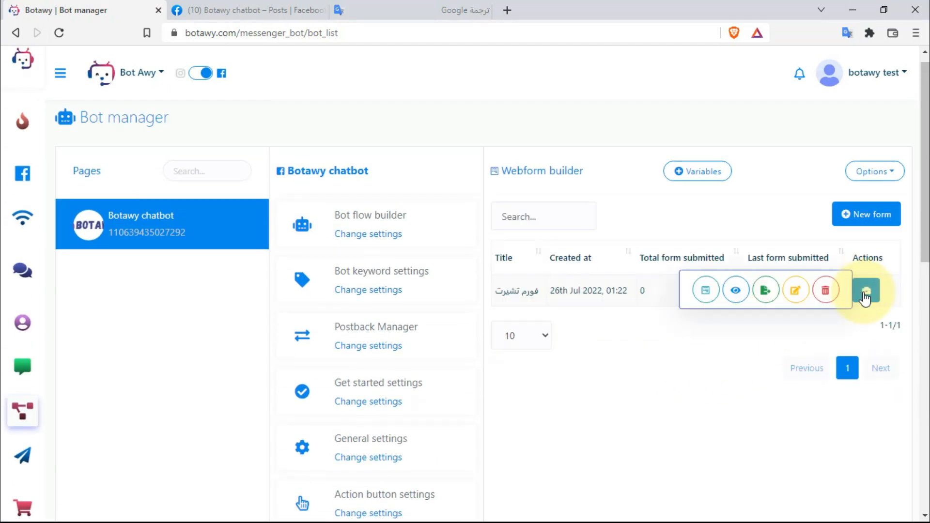
left_click(705, 290)
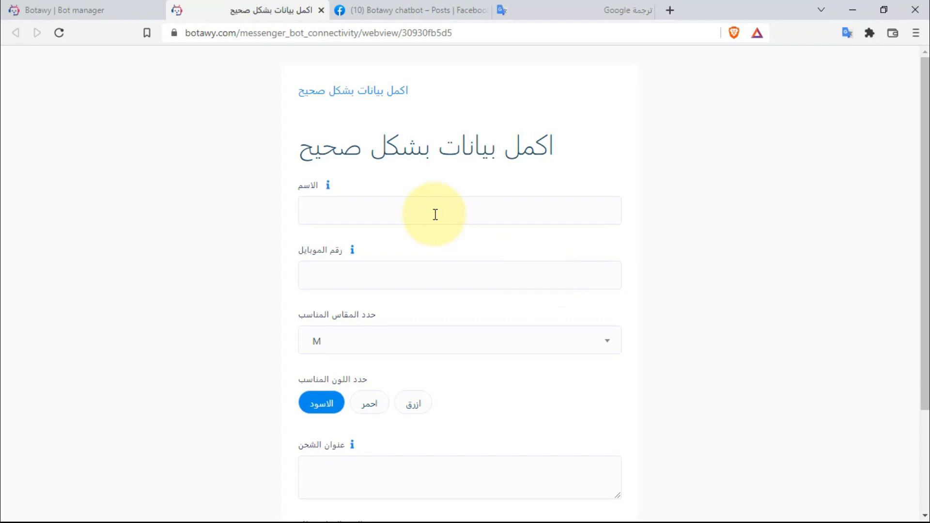
scroll(434, 214, "down", 3)
scroll(434, 214, "up", 3)
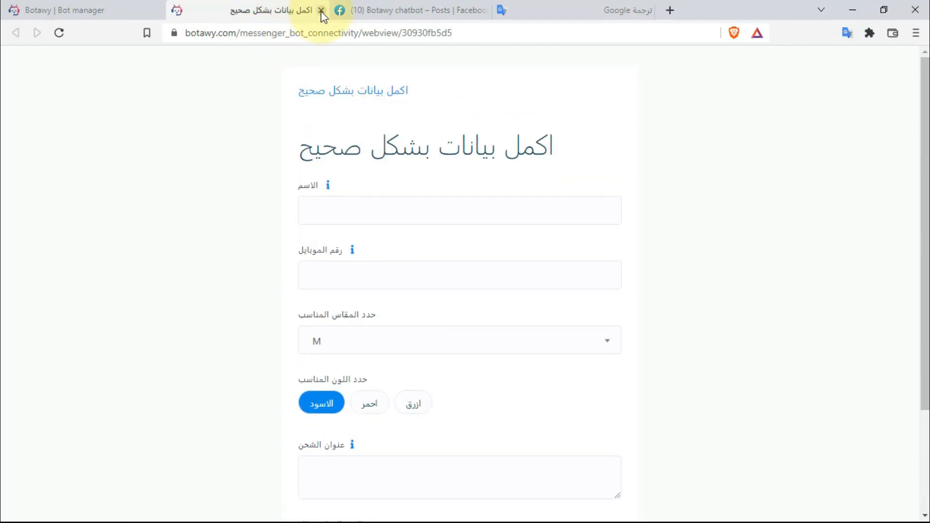
left_click(321, 11)
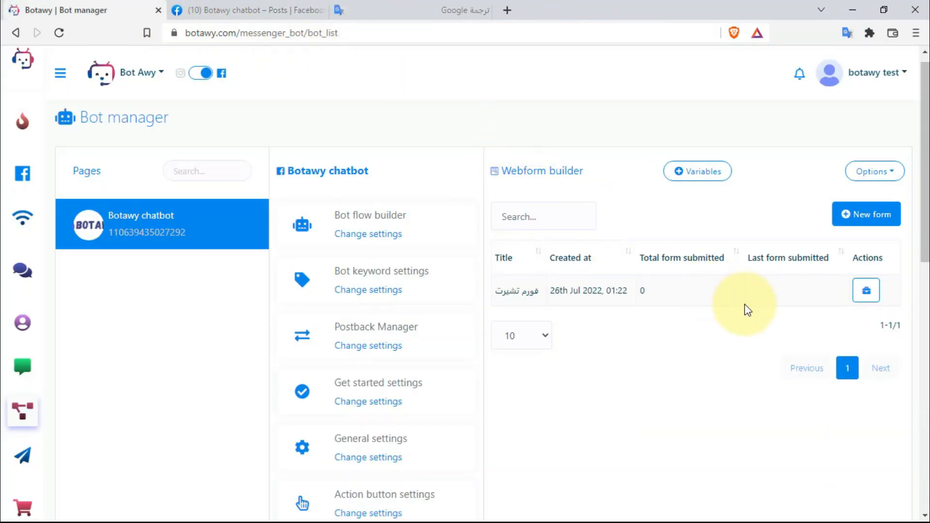
- Copy the saved form's link address and duplicate the Bot manager tab
left_click(866, 291)
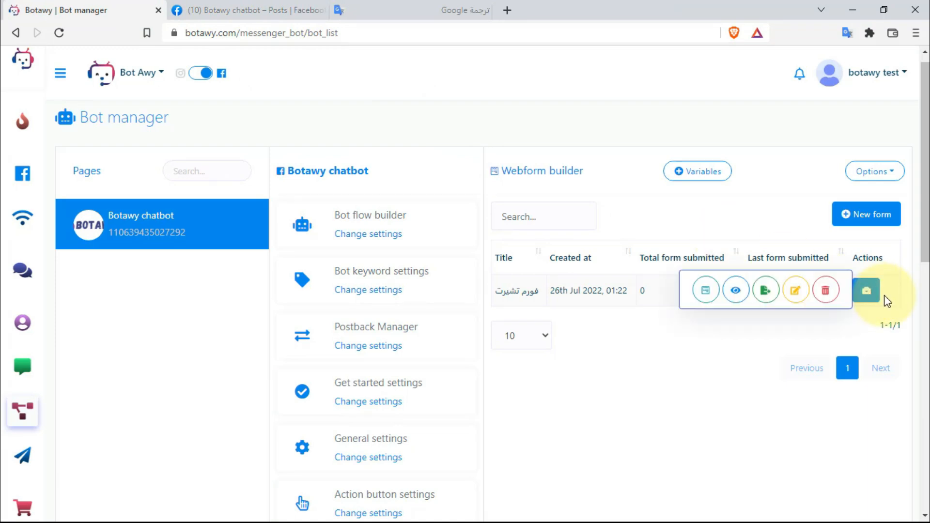
right_click(705, 296)
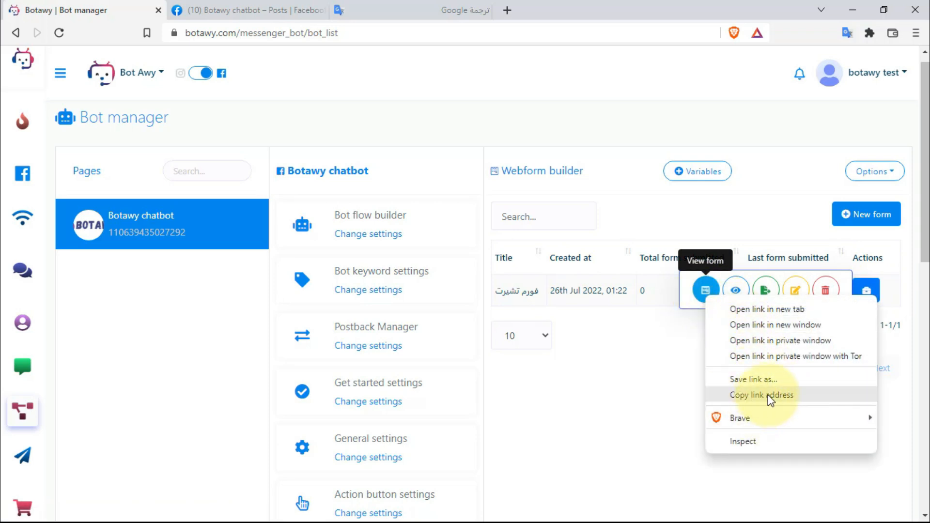
left_click(666, 397)
right_click(101, 12)
left_click(158, 115)
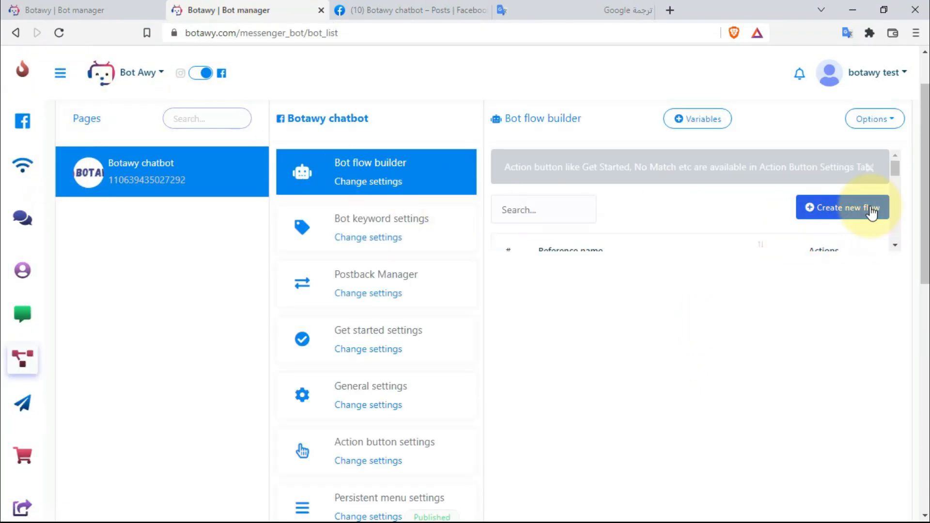
- Create a new bot flow and open its Start Bot Flow node's title settings
left_click(872, 211)
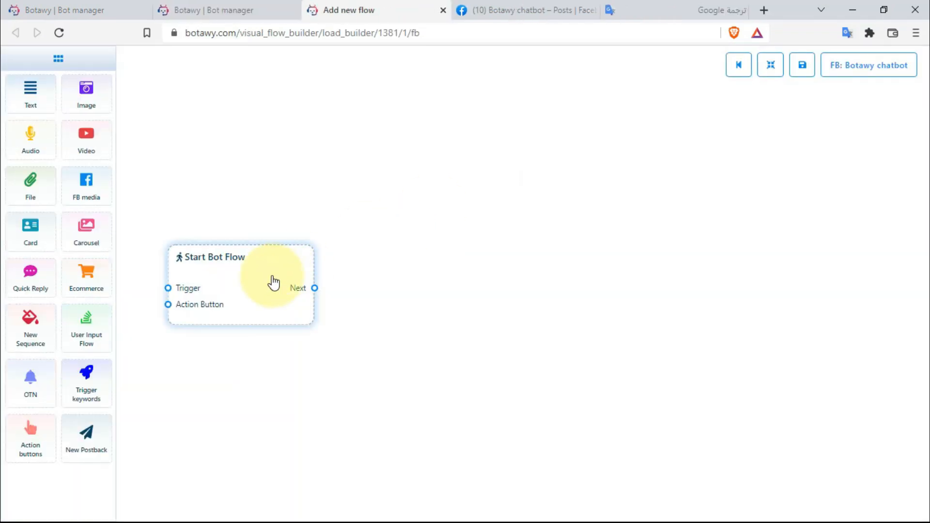
double_click(272, 281)
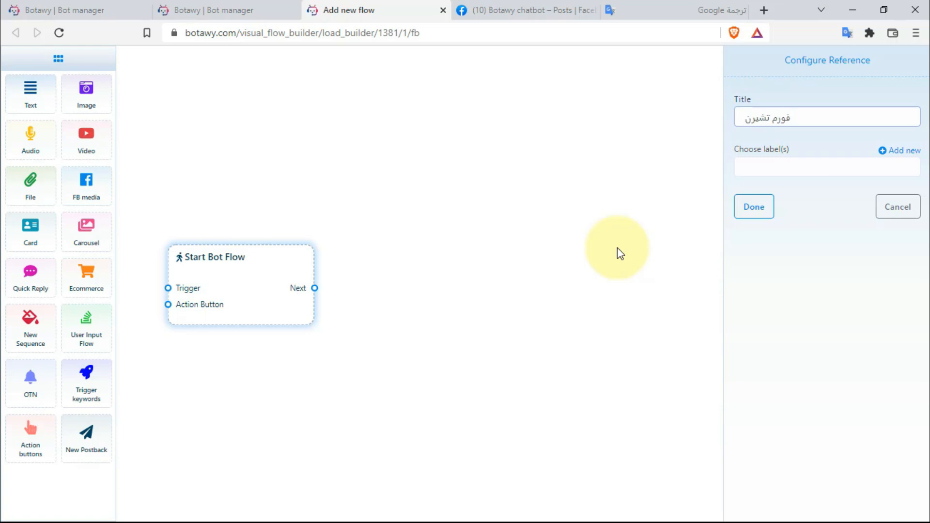
- Finish the flow title, add a Text message step and link the start block to it
type("ت")
left_click(753, 206)
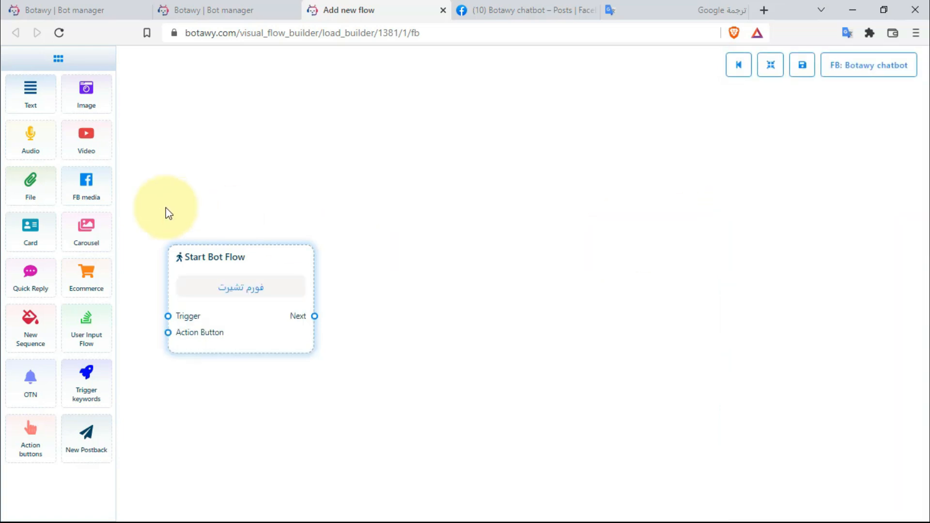
left_click_drag(196, 196, 395, 291)
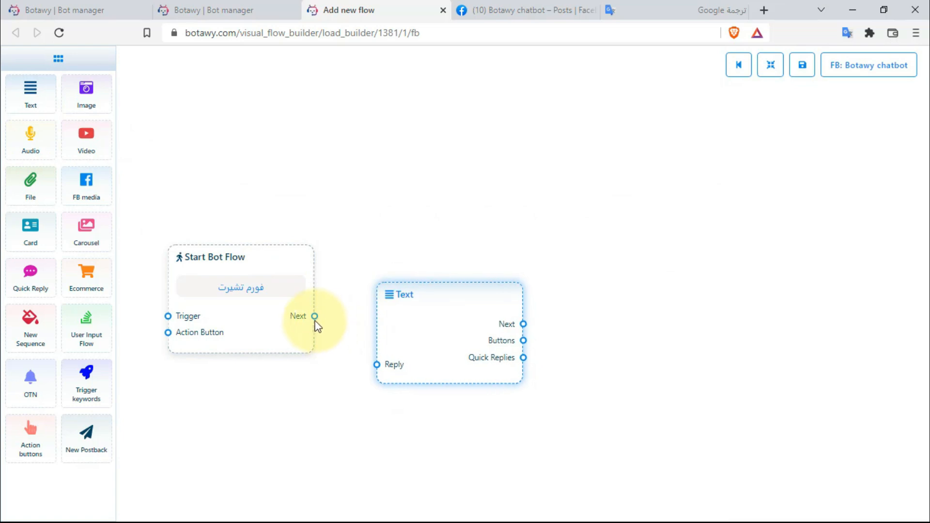
left_click_drag(315, 315, 376, 364)
left_click_drag(429, 353, 430, 336)
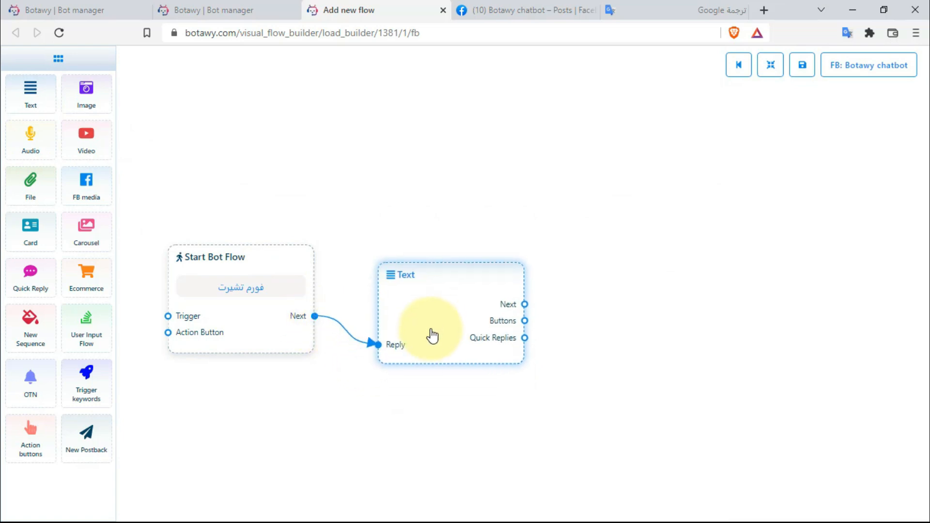
- Write a heart-eyes greeting using the lead's first and last name with the 70 جنية offer; 1-second typing delay
double_click(388, 302)
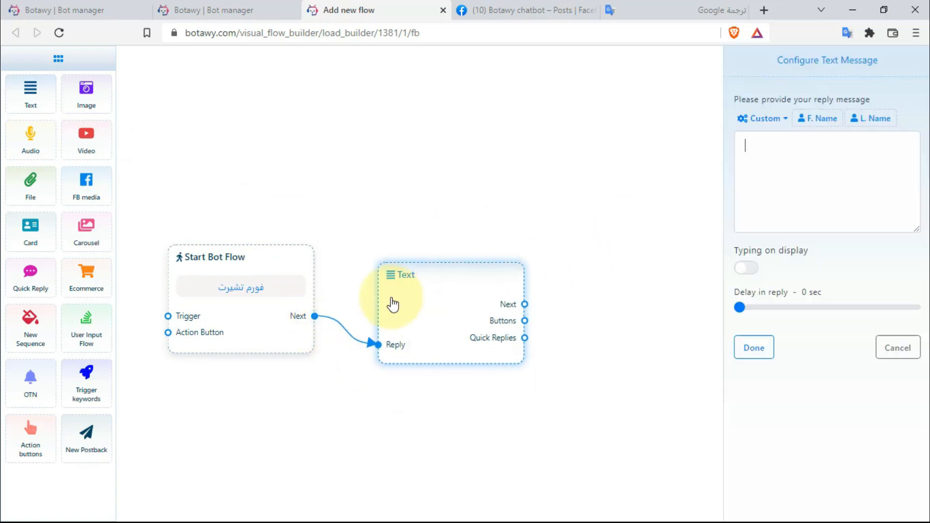
left_click(801, 209)
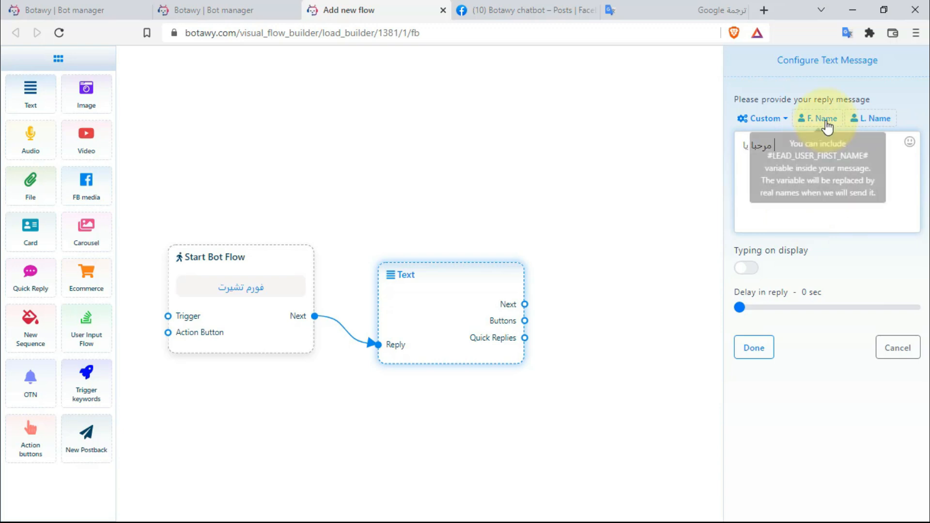
left_click(910, 144)
left_click(796, 238)
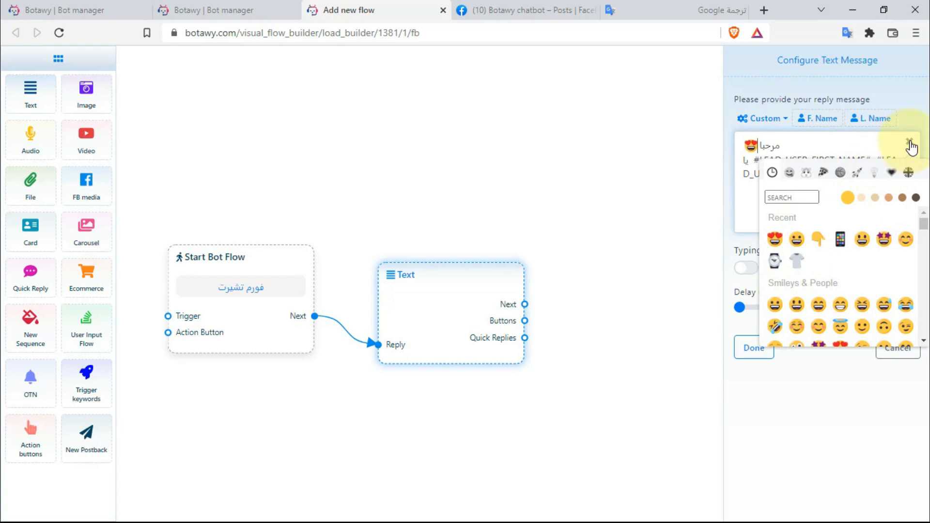
left_click(872, 190)
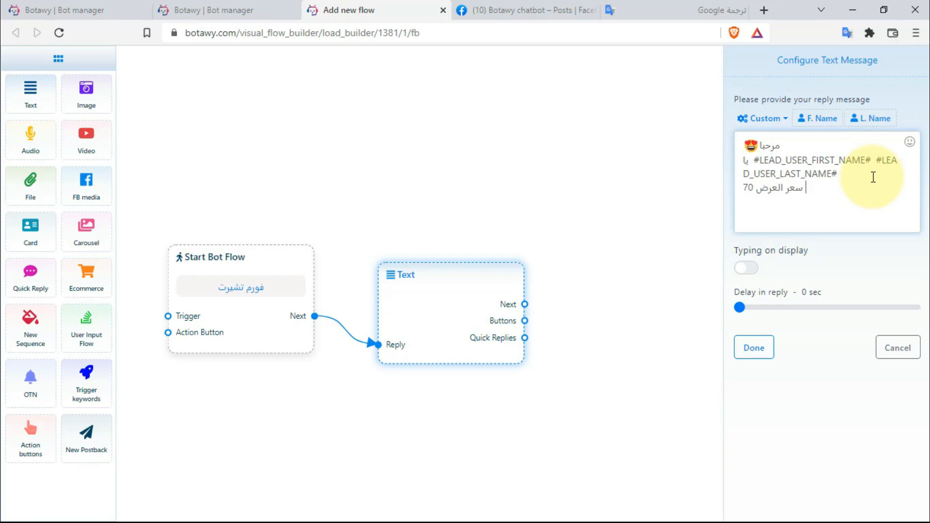
type("ية")
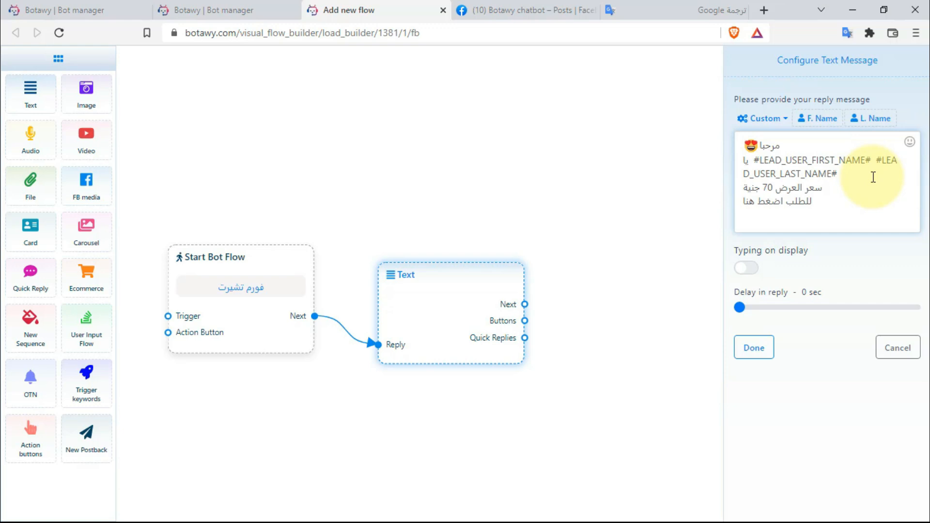
left_click(909, 144)
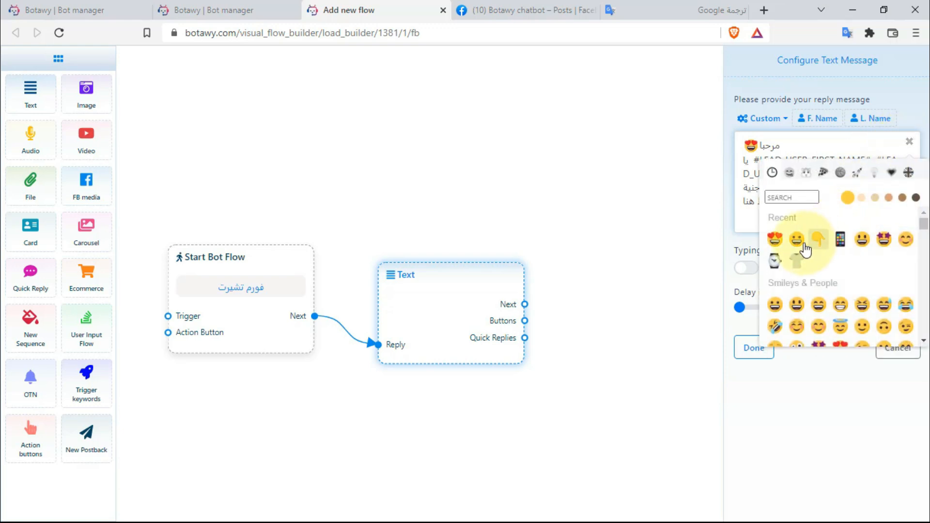
left_click(909, 141)
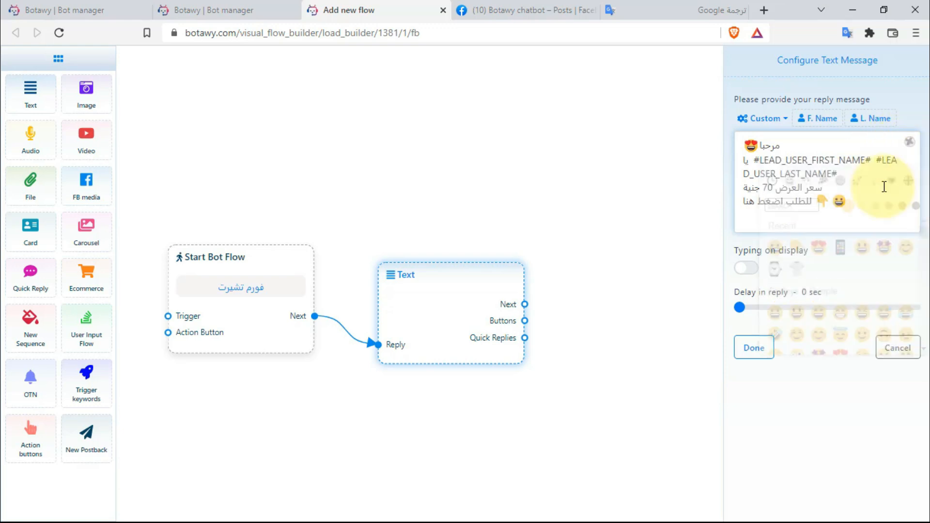
left_click(746, 267)
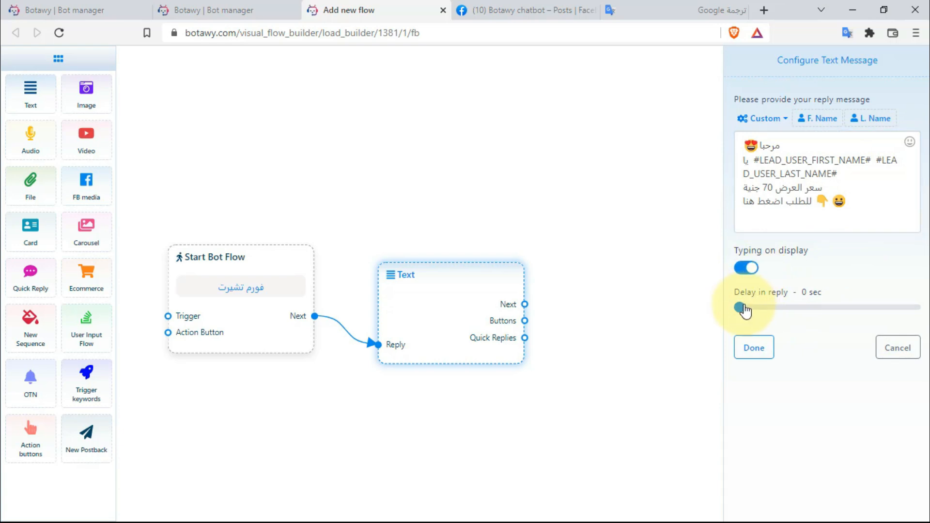
left_click(745, 309)
- Wire a new Button node from the Text message's buttons, labelled 'اطلب الان', type Webview [FULL]
left_click(753, 347)
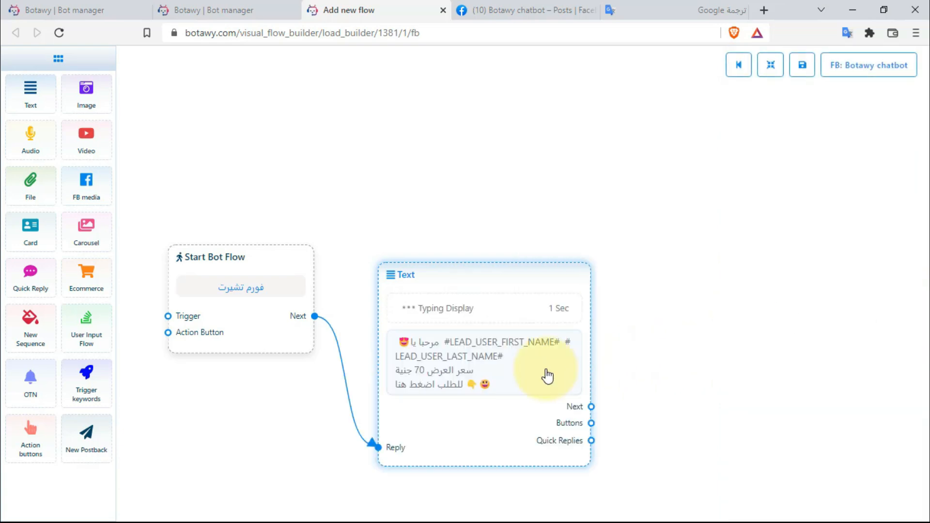
left_click_drag(547, 320, 652, 228)
left_click_drag(714, 265, 718, 213)
double_click(722, 182)
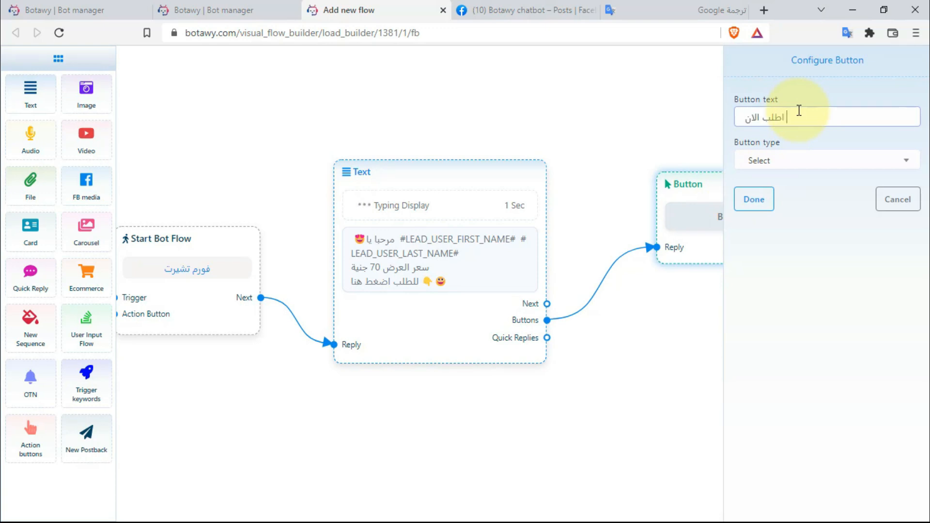
type("اطلب الان")
left_click(815, 160)
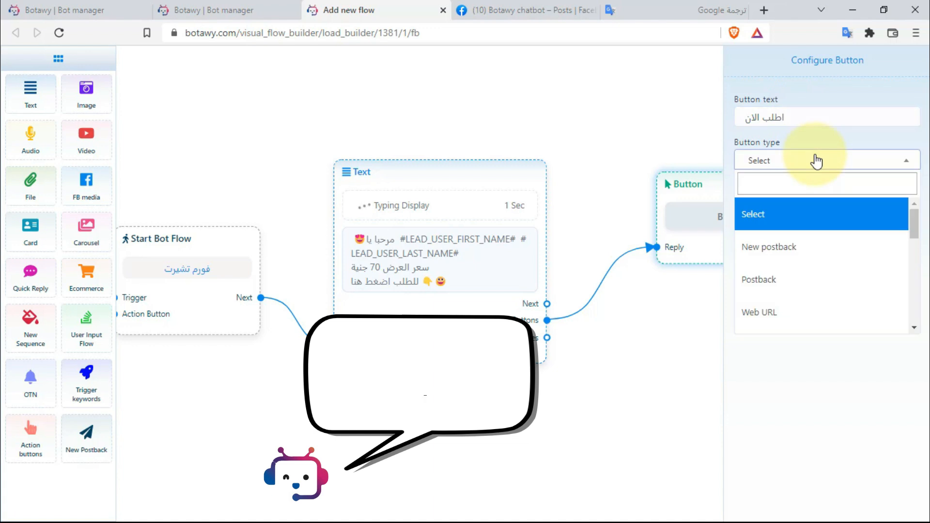
scroll(806, 264, "down", 2)
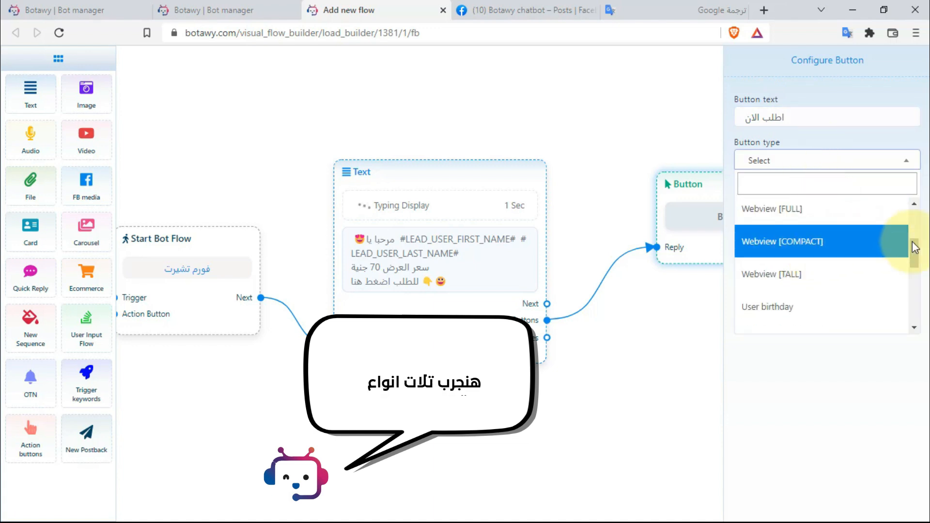
left_click_drag(918, 247, 915, 246)
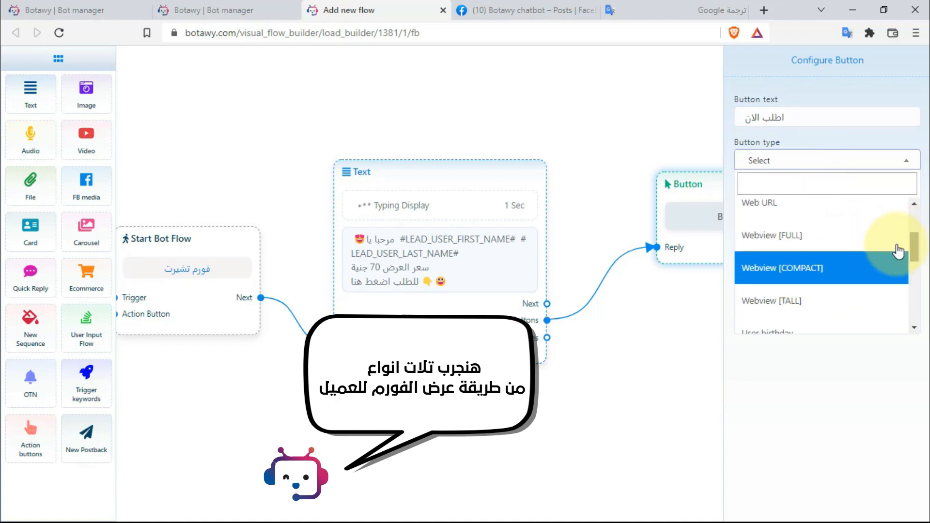
left_click(803, 238)
- Copy the T-shirt form's view link and paste it as the full button's webview URL
left_click(89, 6)
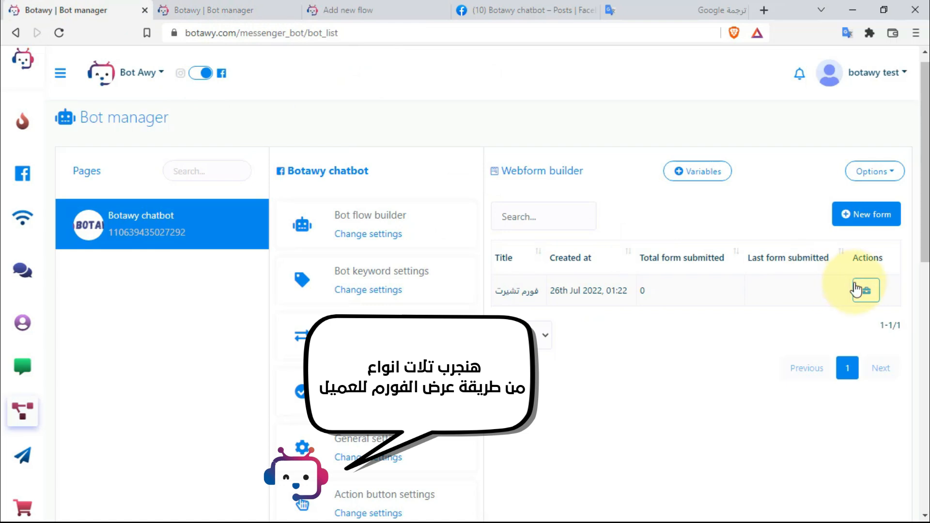
left_click(856, 289)
right_click(706, 290)
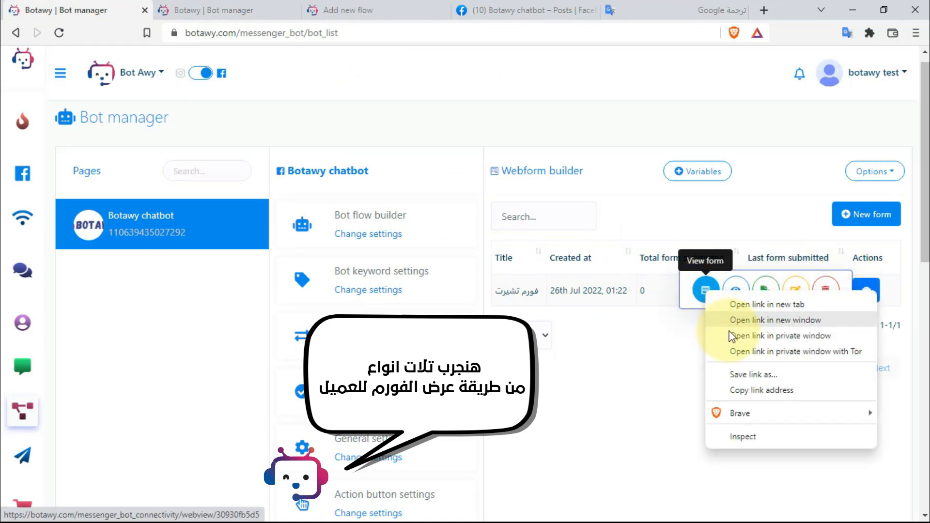
left_click(758, 393)
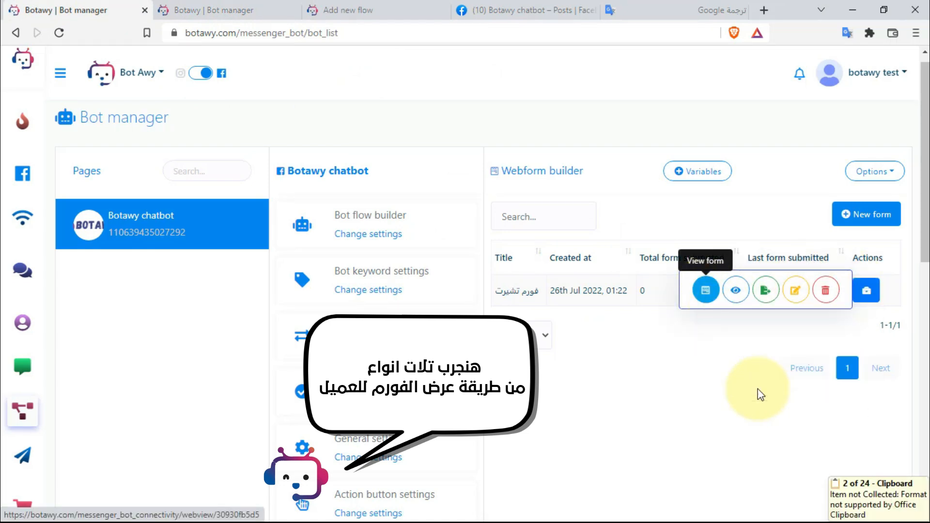
left_click(398, 7)
left_click(785, 203)
right_click(784, 205)
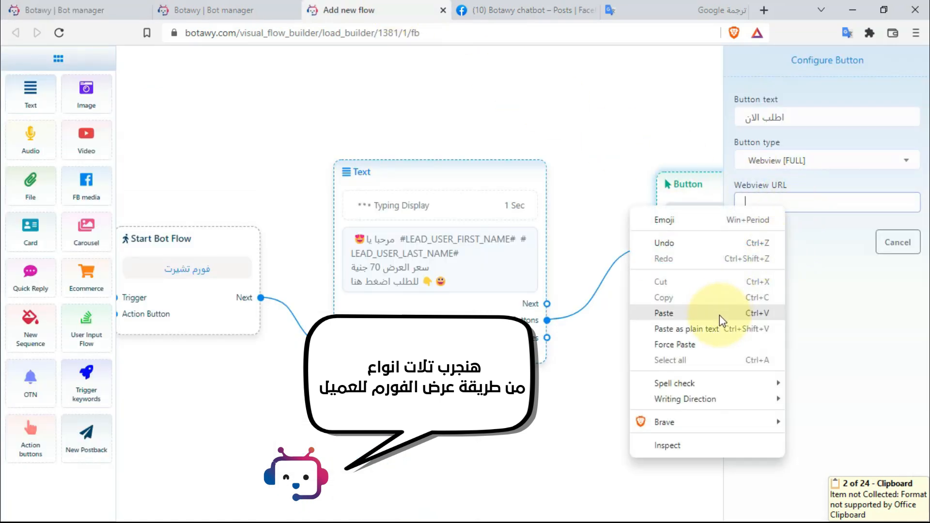
left_click(720, 314)
left_click(753, 242)
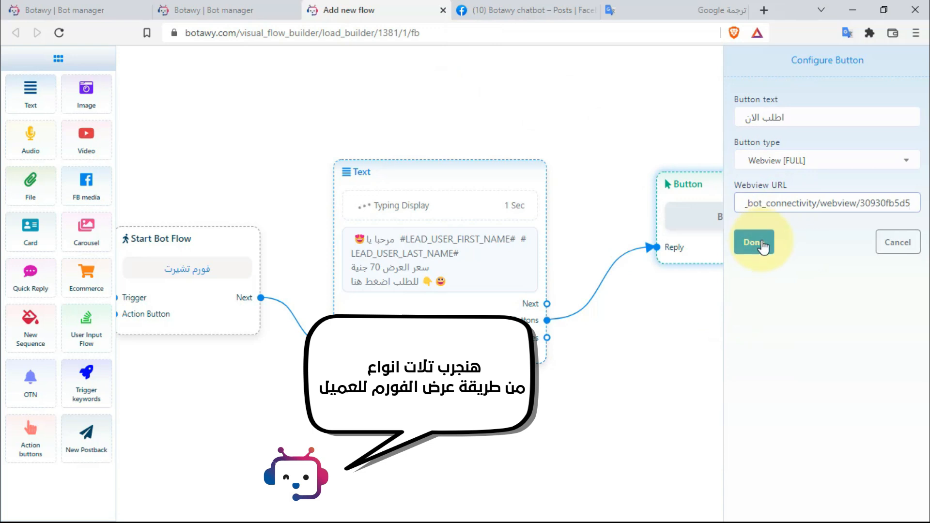
- Duplicate the button as 'اطلب الان #2' with a compact webview and connect it to the message
mouse_move(696, 270)
left_mouse_down()
mouse_move(690, 243)
mouse_move(757, 183)
mouse_move(761, 282)
left_mouse_up()
right_click(757, 183)
left_click(772, 213)
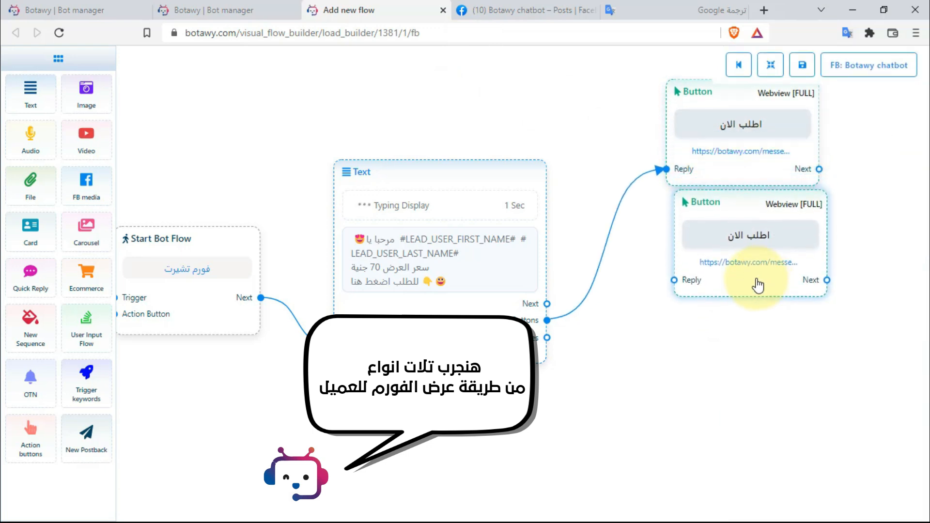
left_click(711, 227)
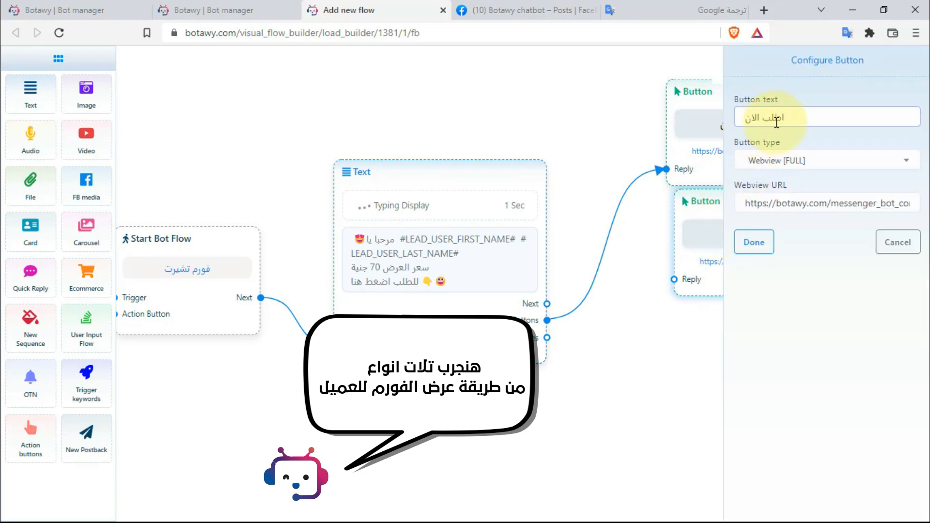
type("#2")
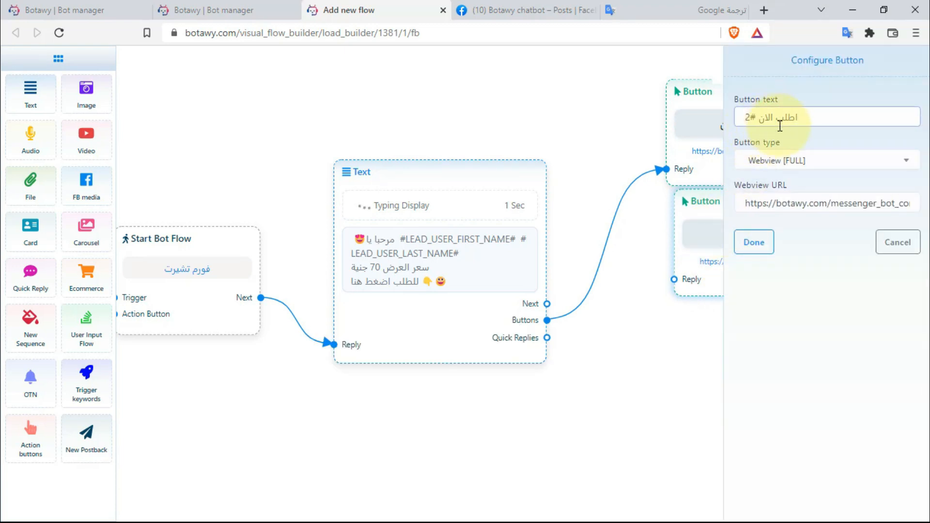
left_click(792, 160)
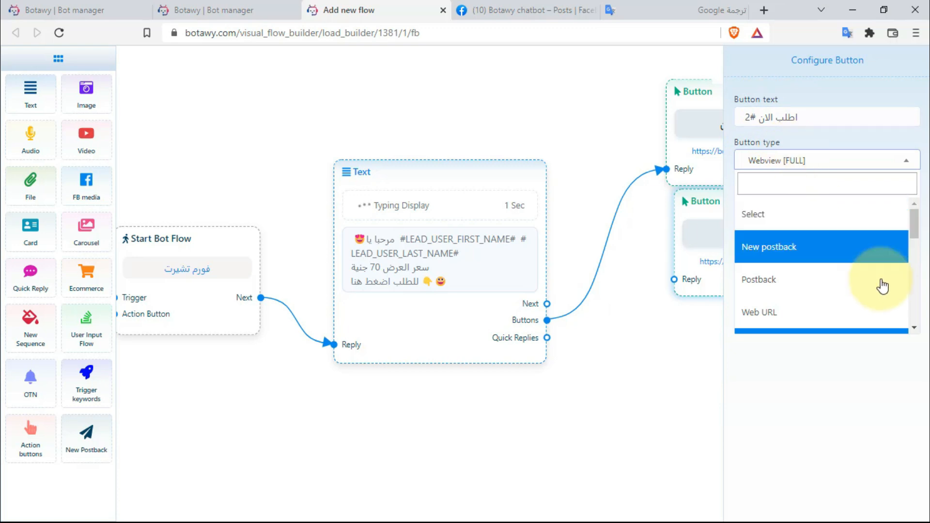
left_click_drag(918, 230, 917, 246)
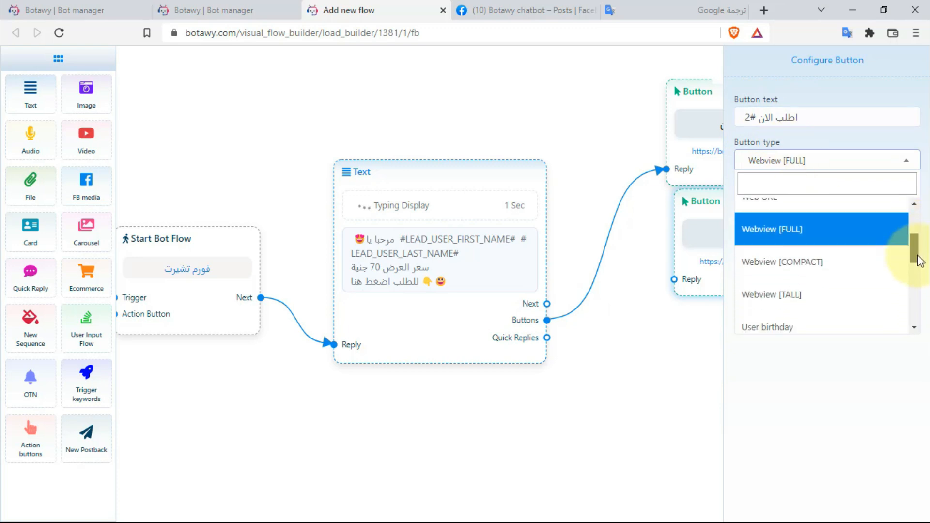
left_click(807, 271)
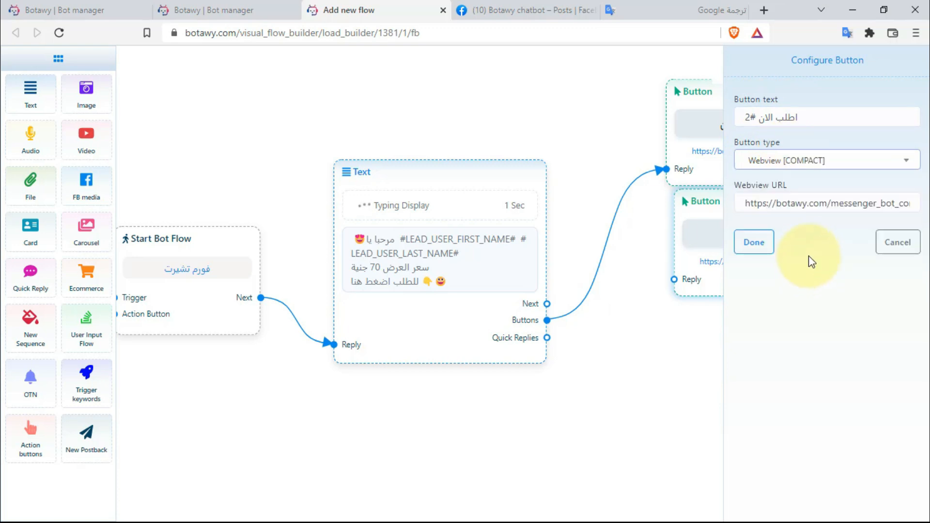
left_click(761, 254)
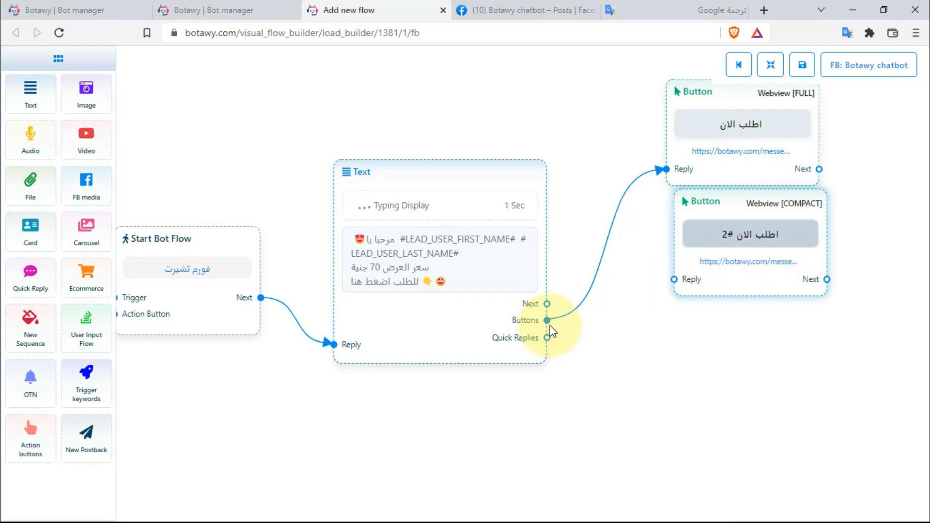
mouse_move(548, 321)
left_mouse_down()
mouse_move(694, 303)
mouse_move(674, 279)
left_mouse_up()
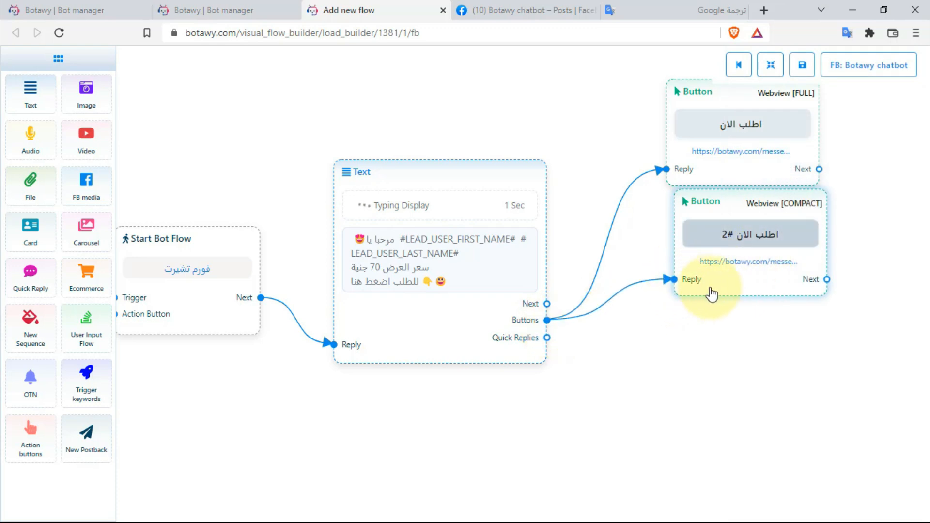
- Clone it as button '#3' with a tall webview, linked to the message's buttons
right_click(719, 290)
left_click(734, 317)
left_click_drag(730, 315, 731, 405)
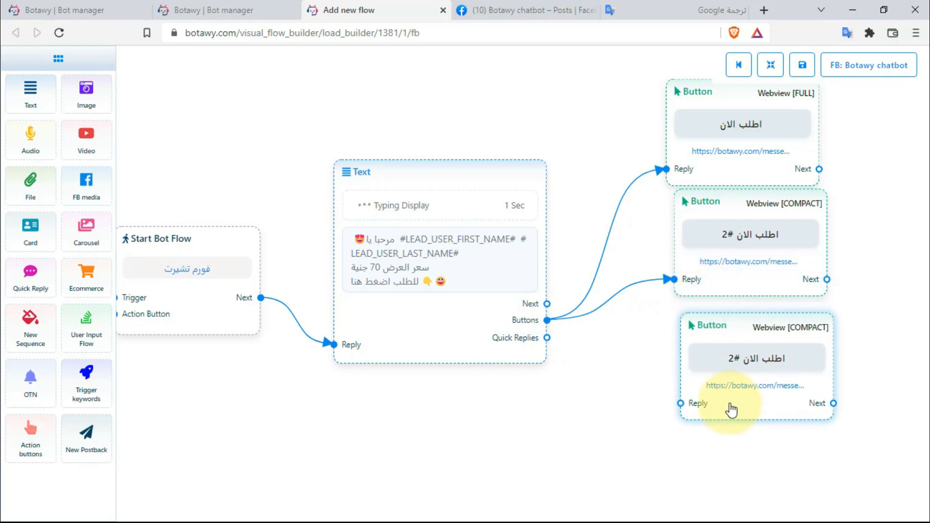
left_click_drag(547, 320, 677, 406)
double_click(769, 408)
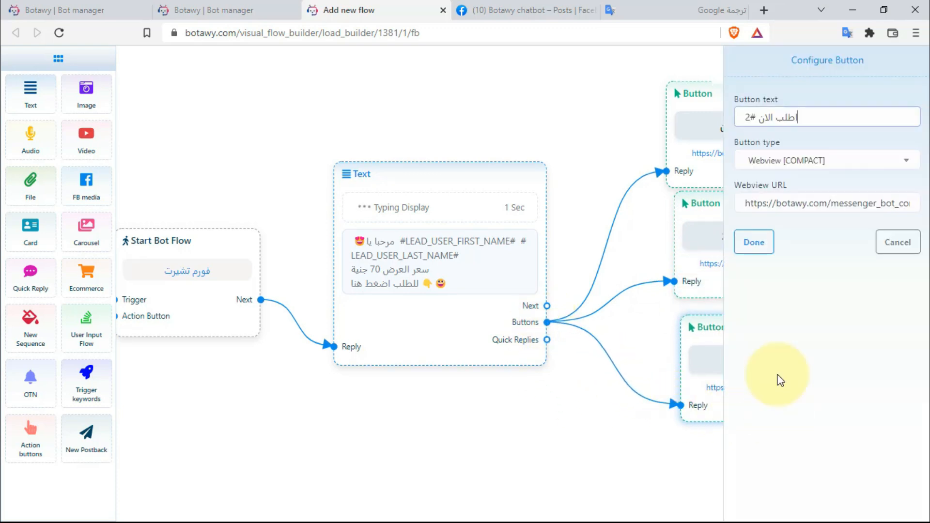
left_click(872, 161)
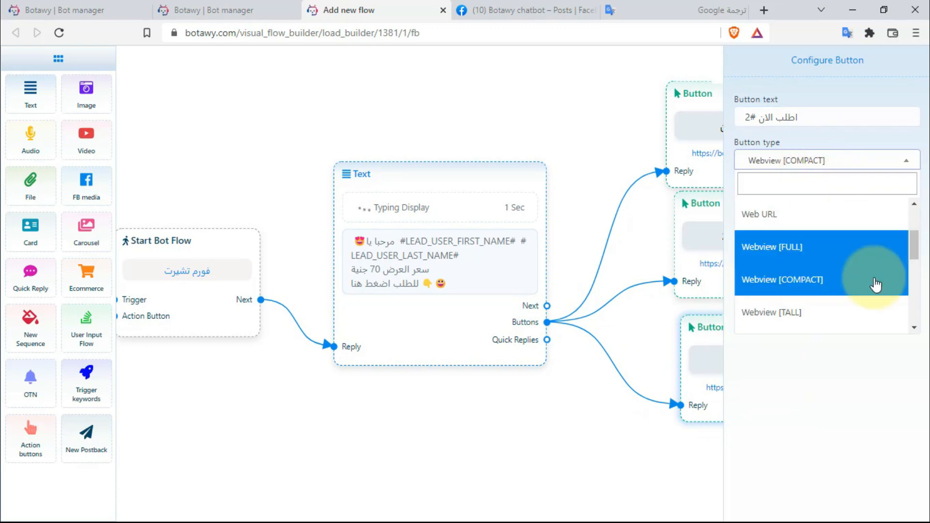
left_click(794, 312)
double_click(749, 117)
type("3")
left_click(754, 242)
- Recentre the flow on the canvas and save the bot flow
left_click_drag(903, 353, 842, 330)
scroll(841, 330, "down", 4)
left_click_drag(507, 428, 441, 413)
scroll(602, 425, "up", 2)
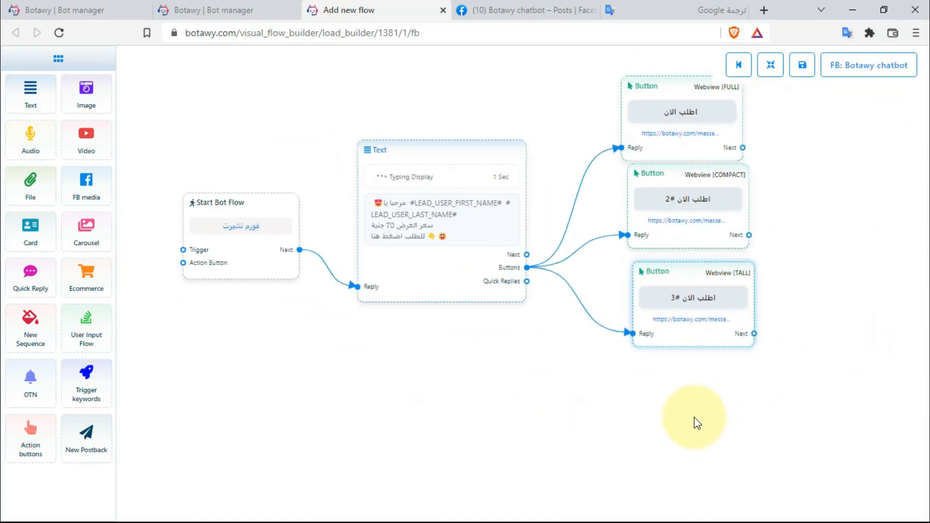
left_click_drag(694, 418, 655, 443)
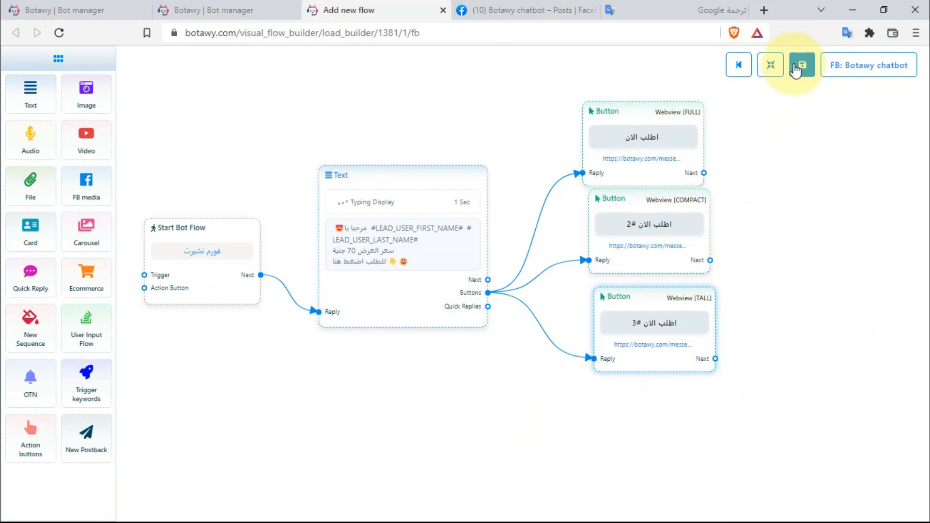
left_click(797, 67)
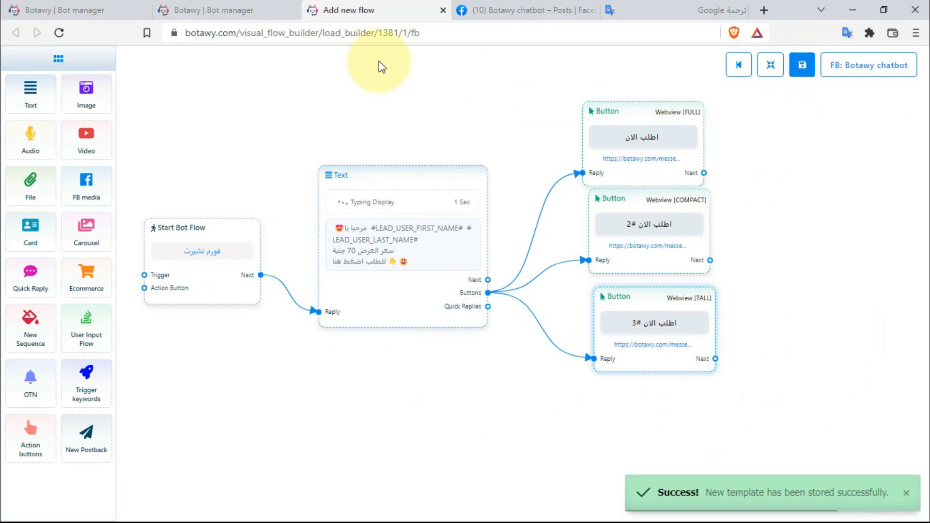
- Go to the comment automation campaigns and open the gear options on the 22-day-old T-shirt post
left_click(265, 19)
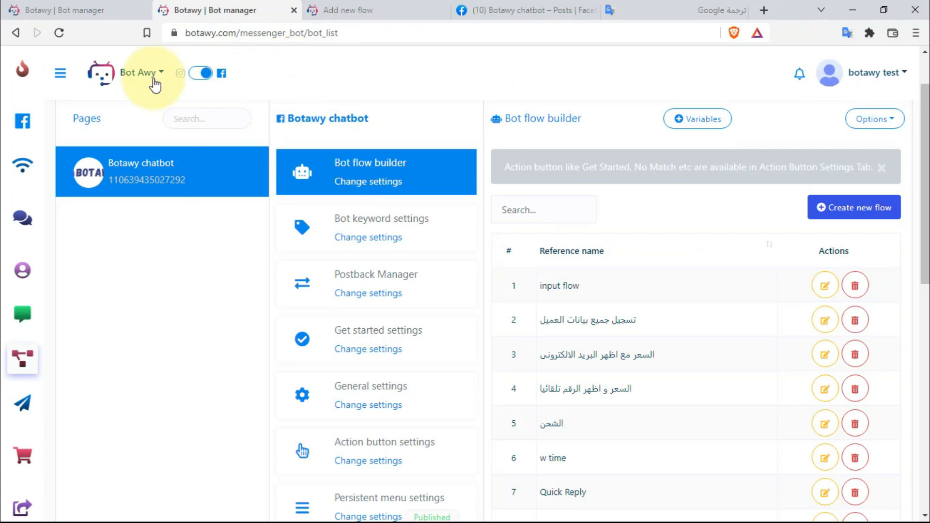
left_click(66, 74)
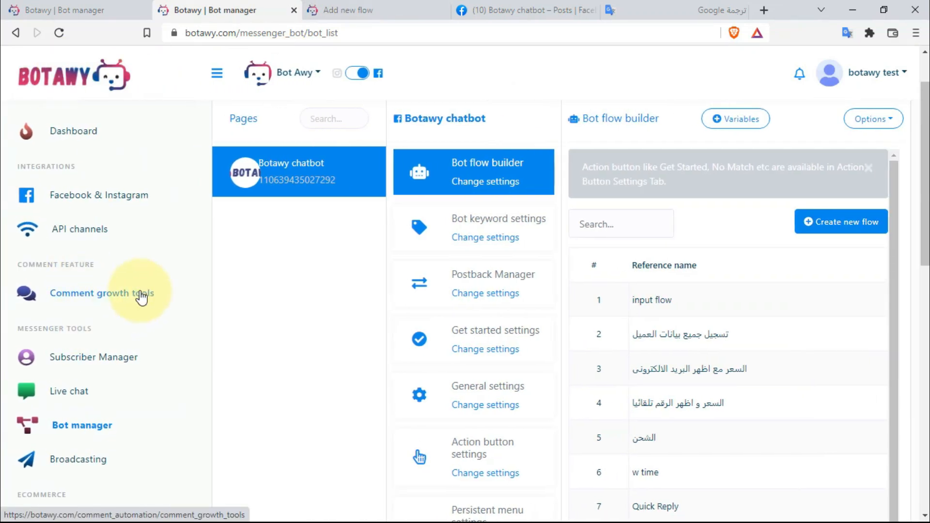
left_click(141, 295)
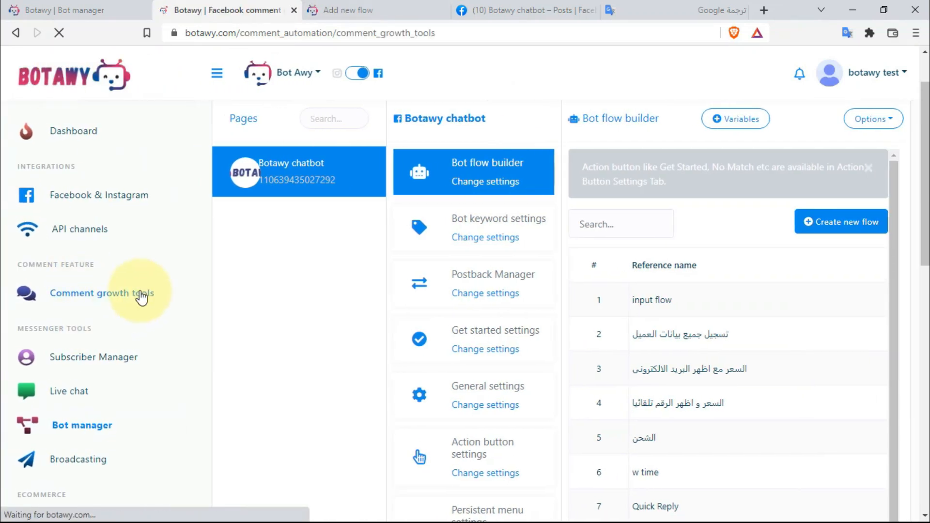
left_click(483, 239)
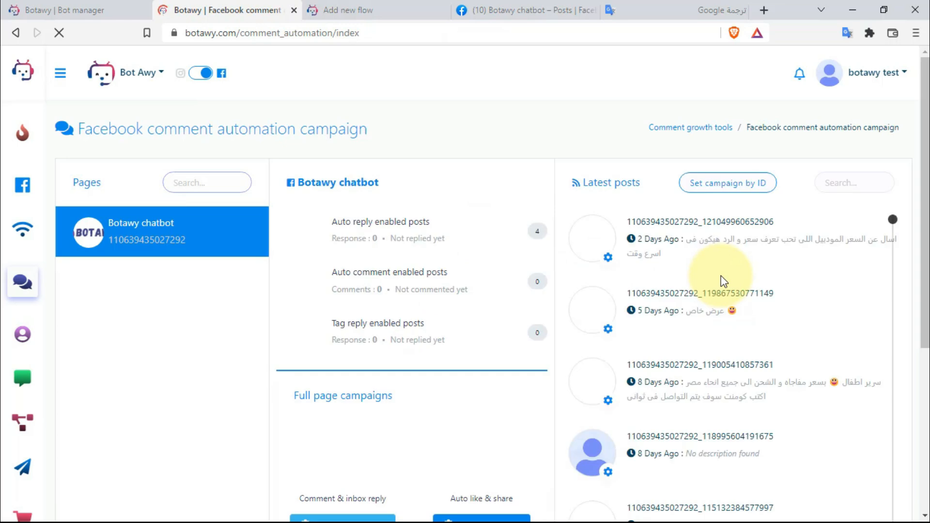
scroll(723, 281, "down", 3)
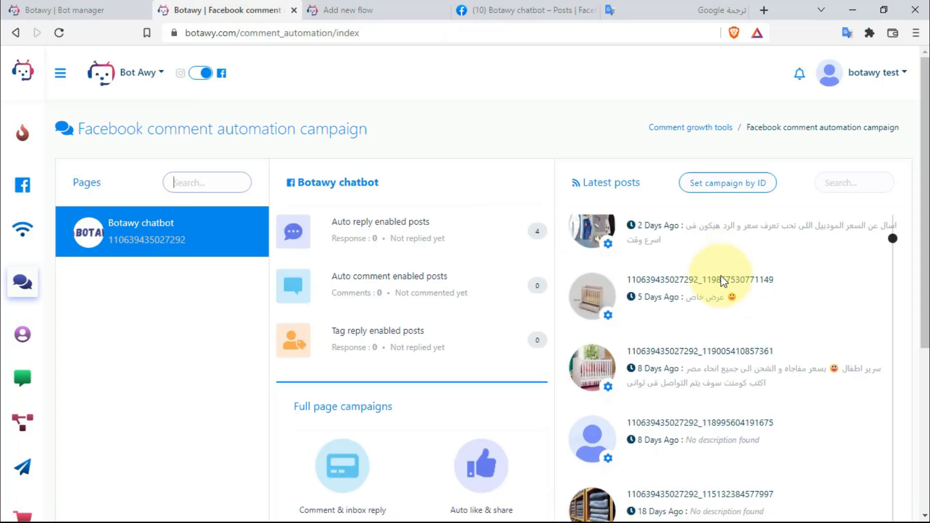
scroll(719, 343, "down", 3)
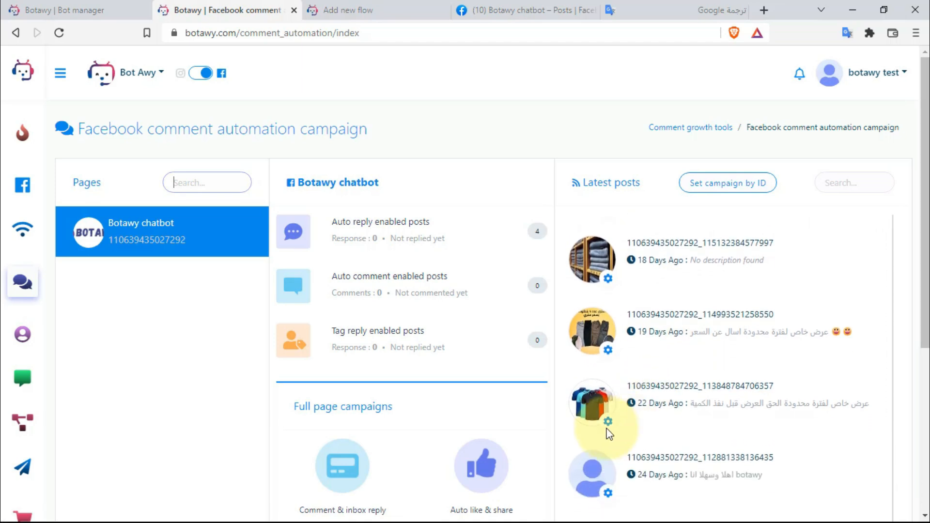
left_click(608, 421)
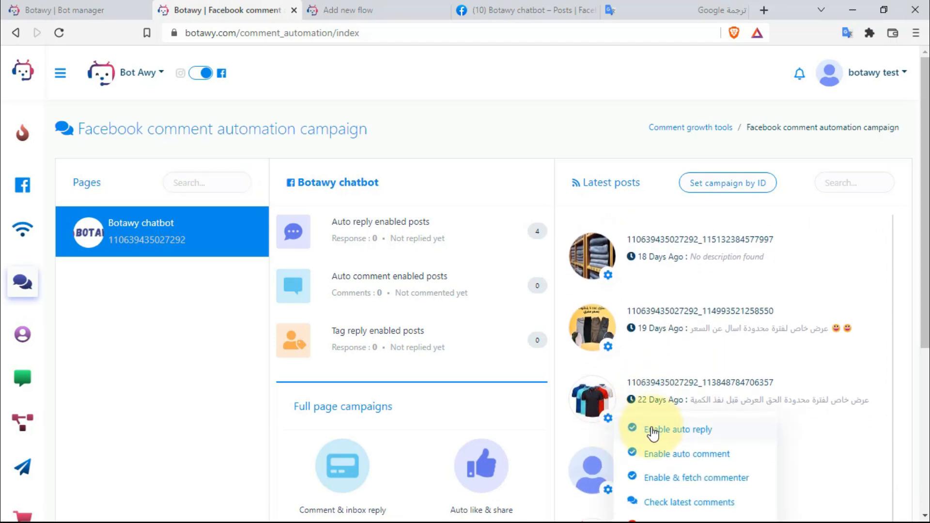
scroll(635, 428, "down", 1)
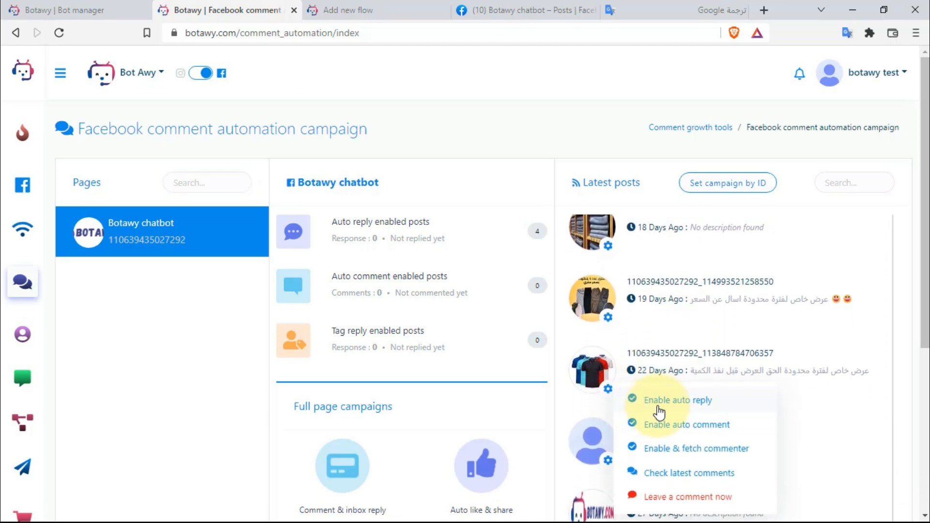
- Enable auto reply without a saved template, all toggles on, Generic message, campaign name 'فورم العميل'
left_click(683, 398)
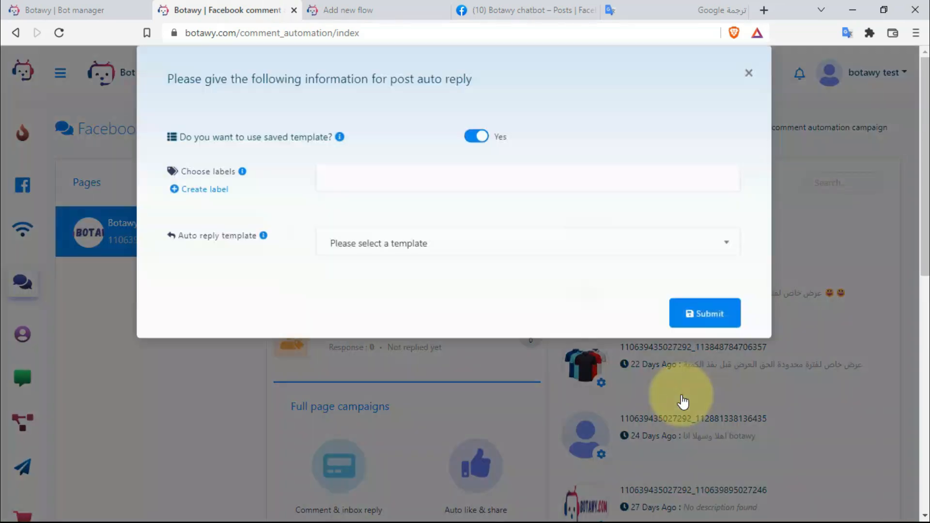
left_click(473, 157)
scroll(466, 242, "down", 4)
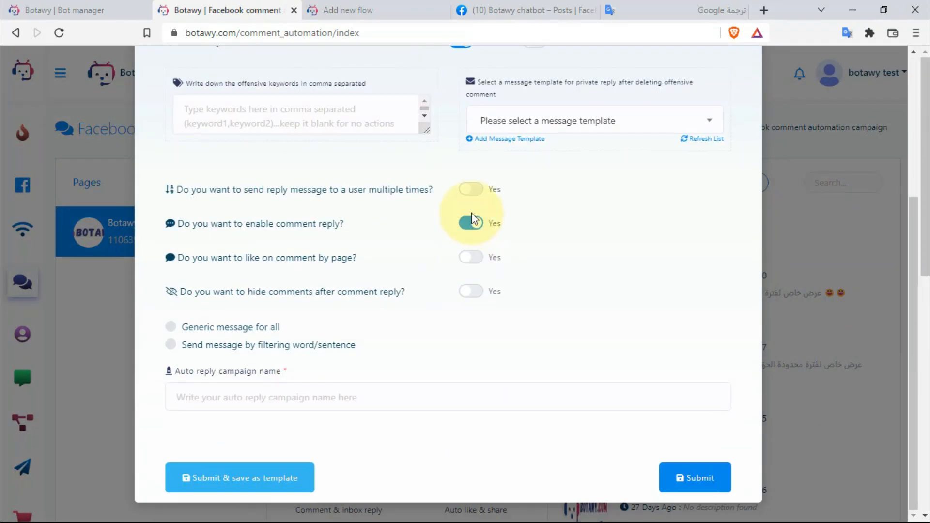
left_click(472, 257)
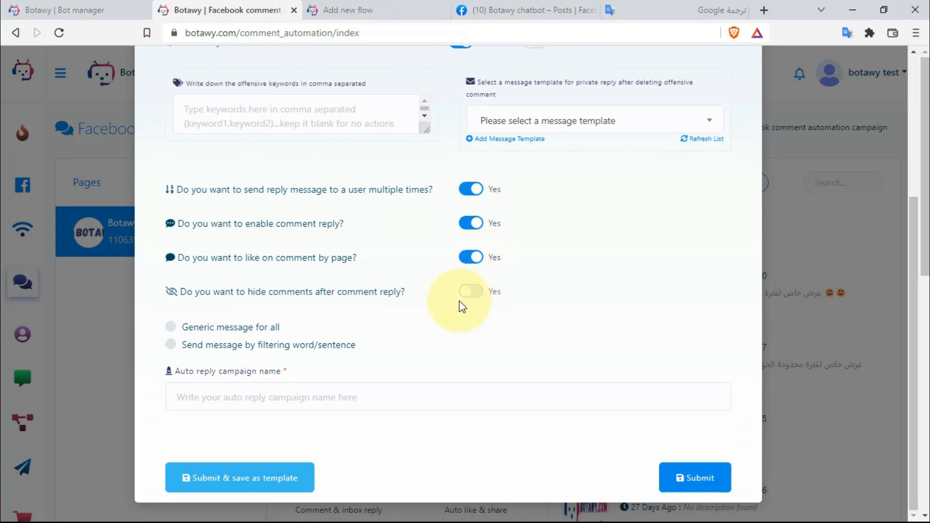
left_click(271, 327)
left_click(262, 398)
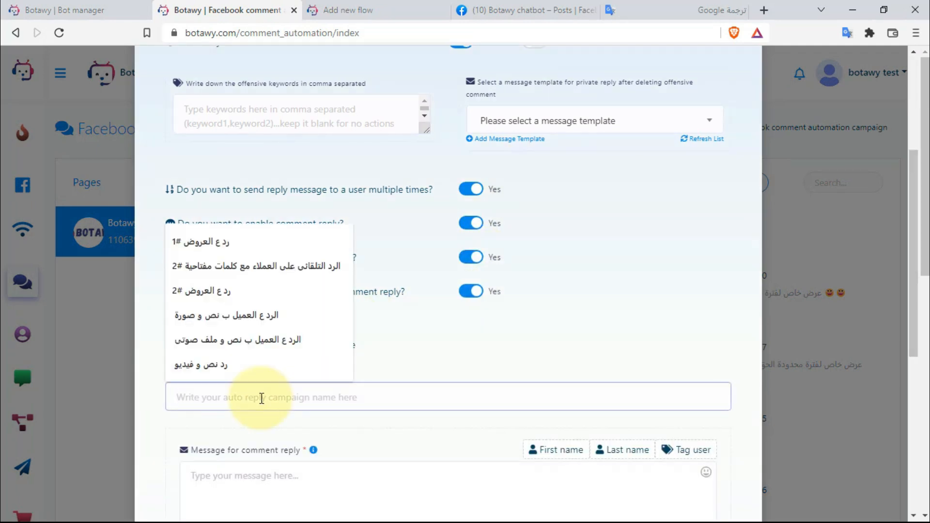
type("فورم العميل")
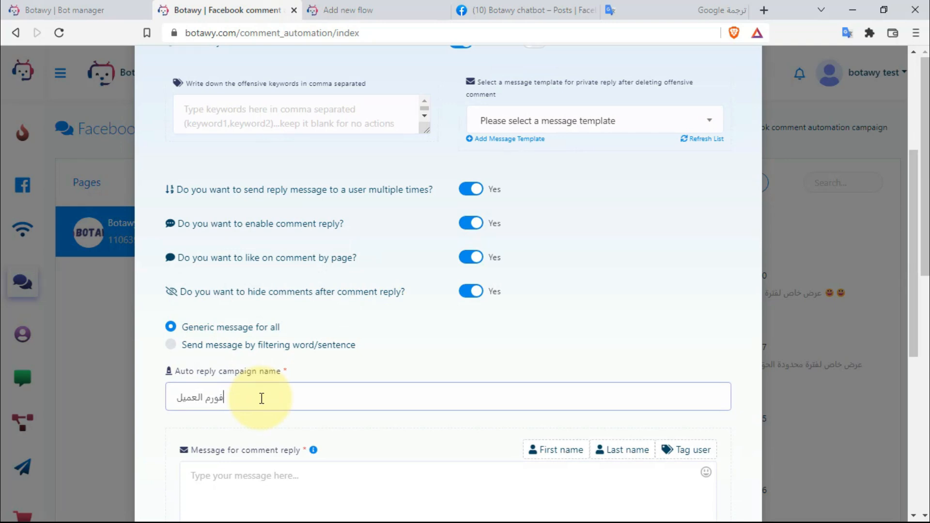
- Set the reply text to 'اهلا وسهلا يا #TAG_USER# سوف يتم التواصل فى الحال'
scroll(271, 392, "down", 3)
left_click(304, 376)
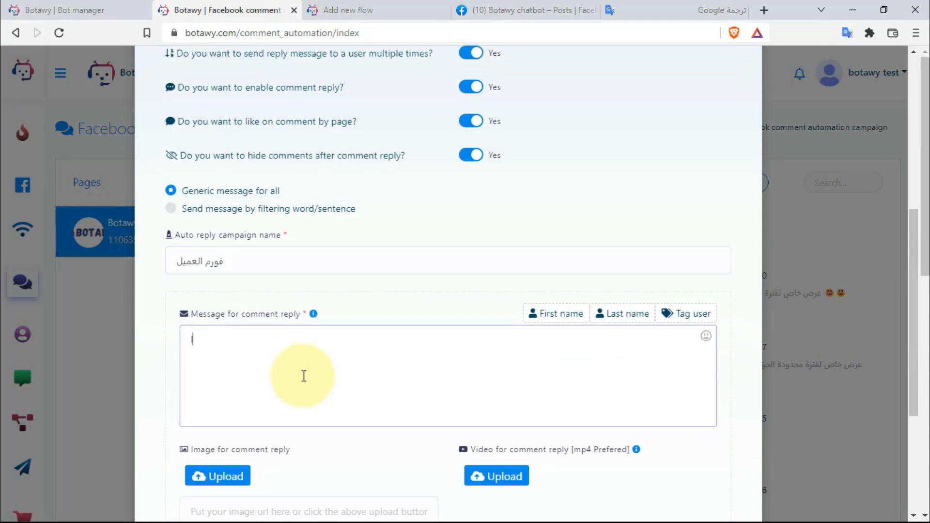
type("اهلا وسهلا يا")
left_click(678, 314)
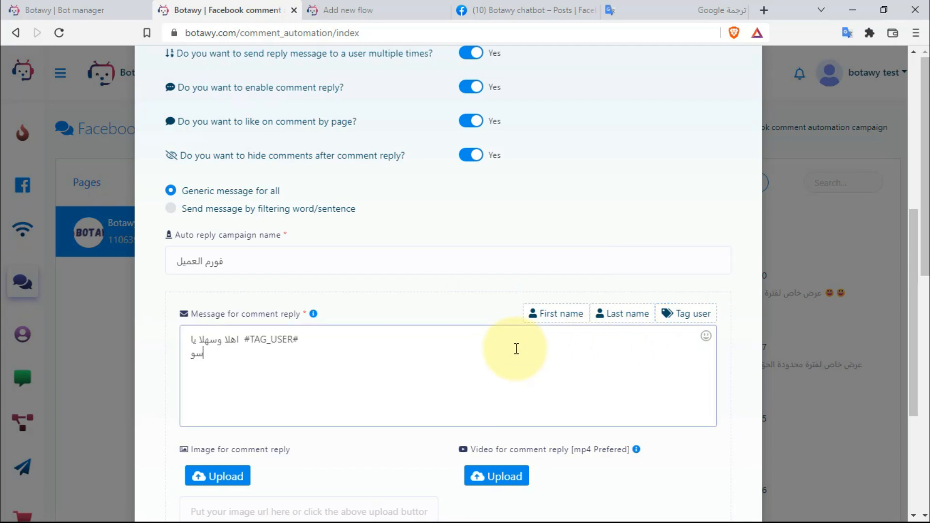
type("سوف يتم التواصل فى الحال")
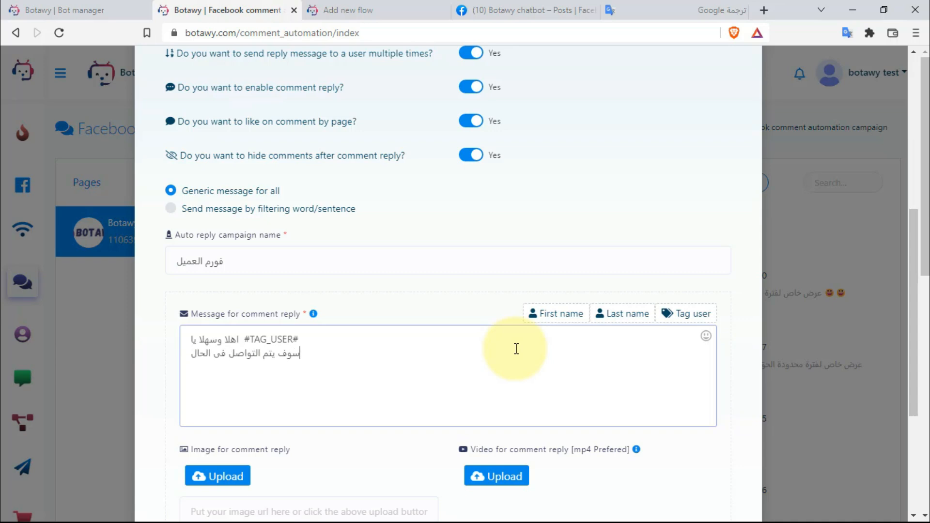
scroll(517, 349, "down", 5)
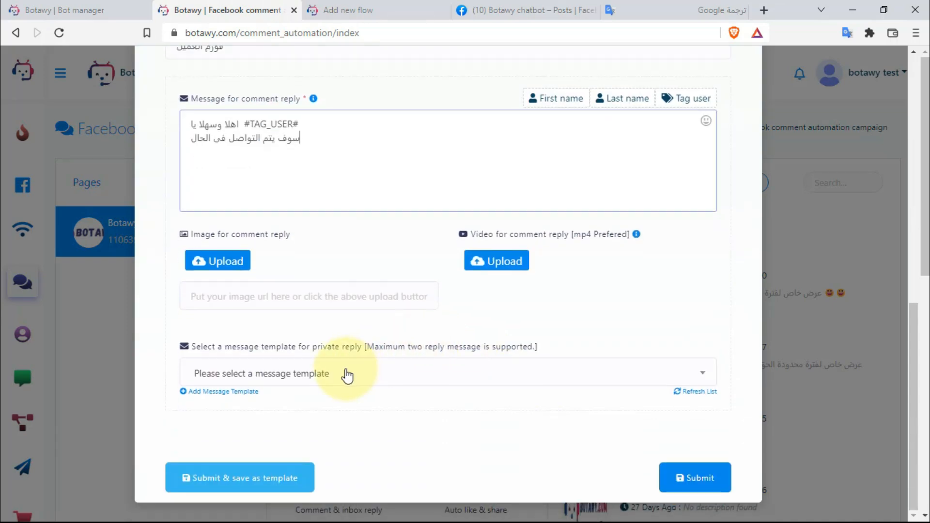
- Choose the فورم تشيرت flow as the private reply template
left_click(346, 376)
scroll(313, 310, "down", 5)
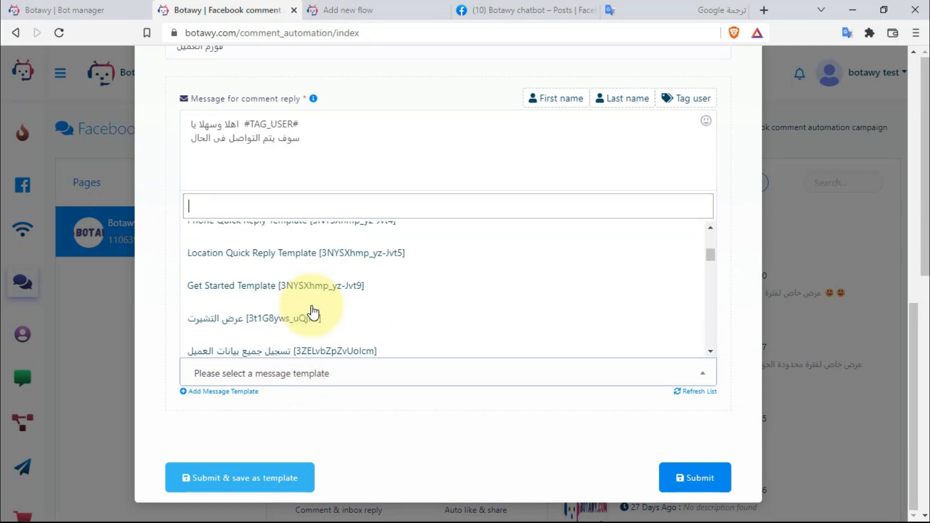
left_click(710, 351)
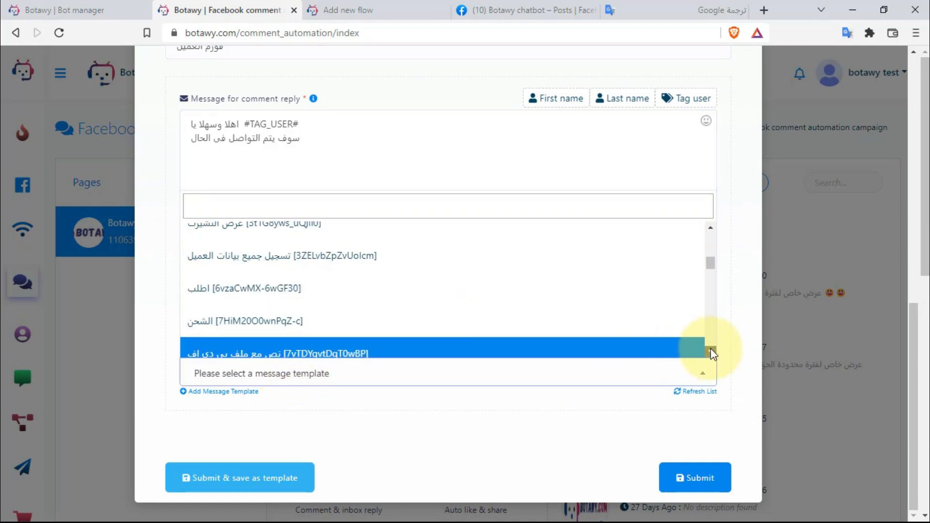
scroll(710, 353, "down", 4)
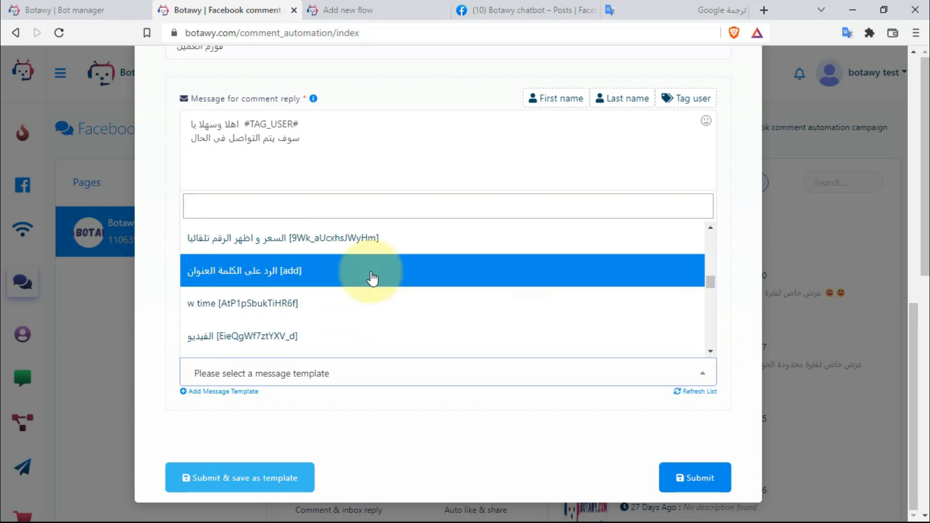
left_click(395, 7)
scroll(250, 269, "up", 3)
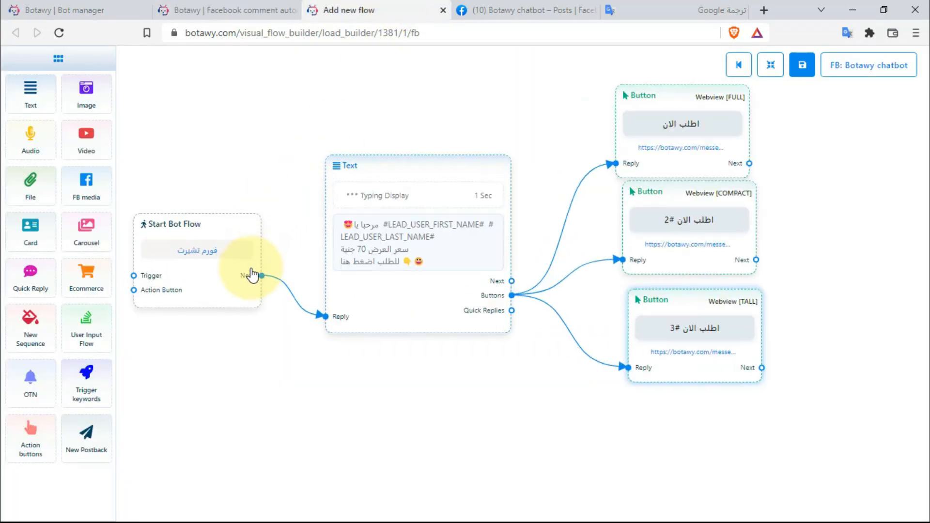
scroll(364, 355, "down", 3)
left_click(249, 10)
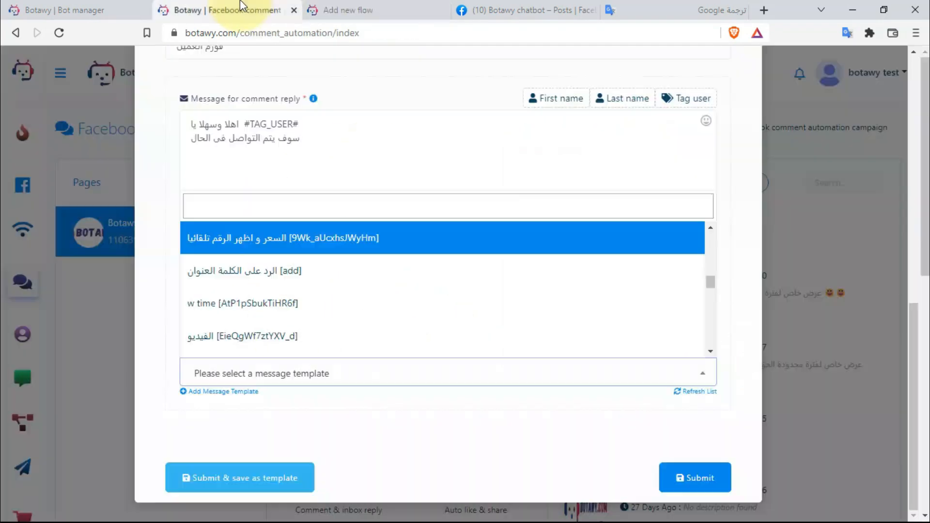
scroll(713, 350, "down", 2)
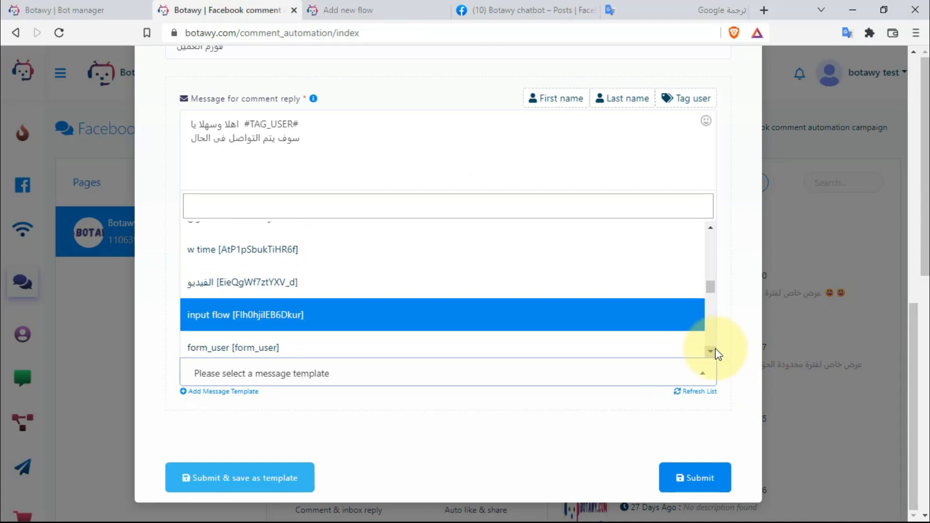
scroll(712, 352, "down", 5)
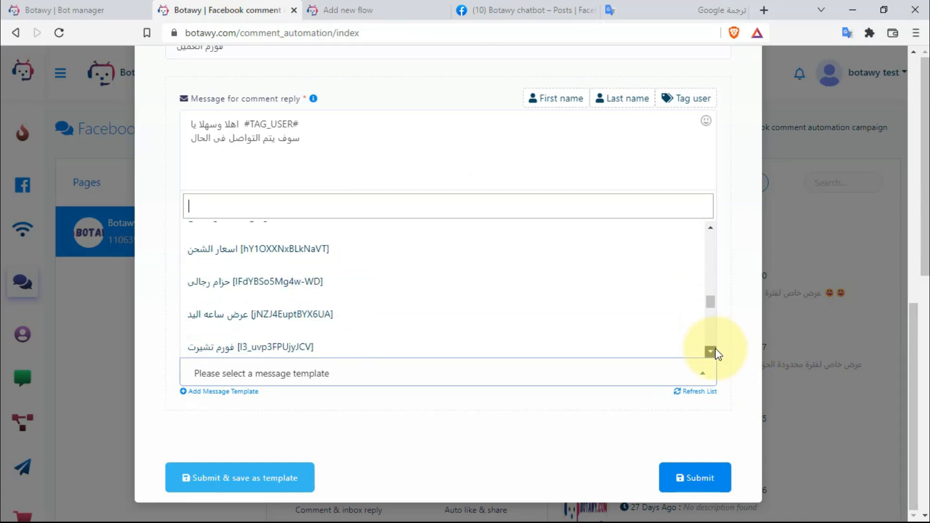
left_click(269, 293)
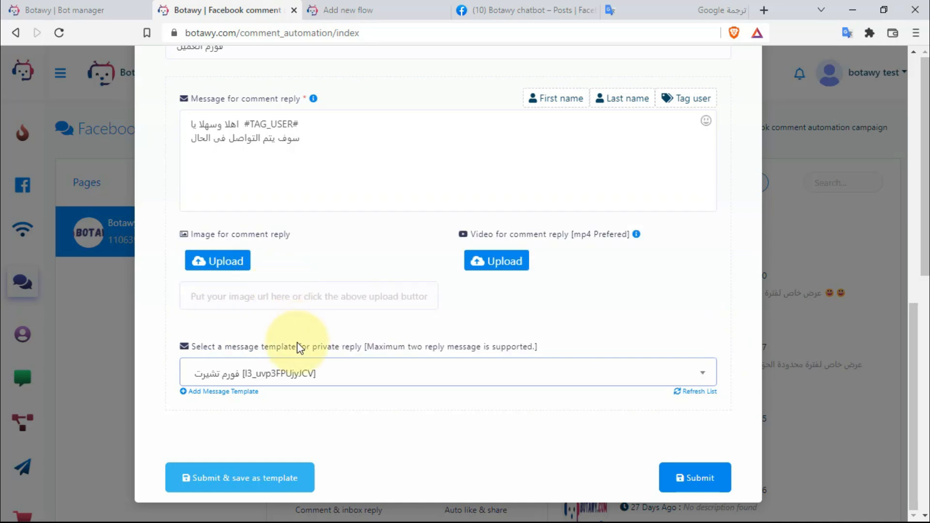
- Submit and save the campaign as a template, then open the T-shirt post on Facebook
left_click(278, 473)
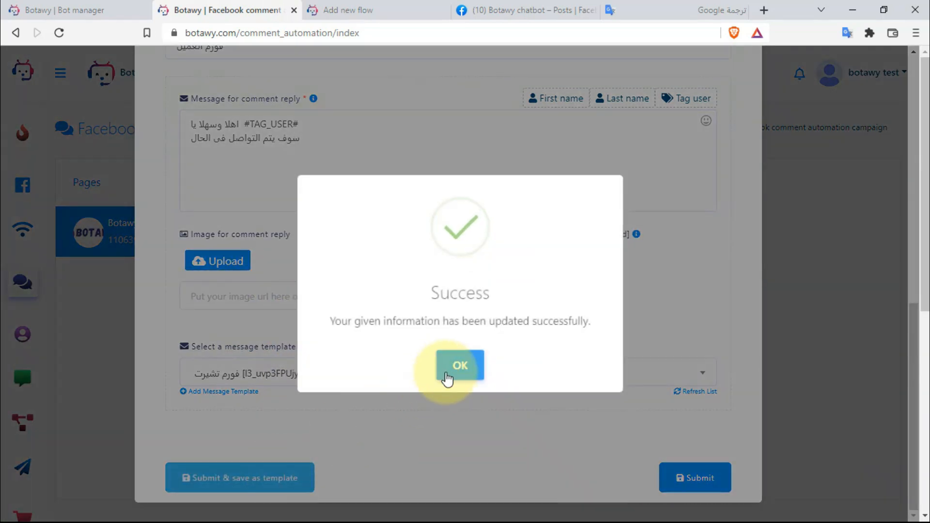
left_click(456, 367)
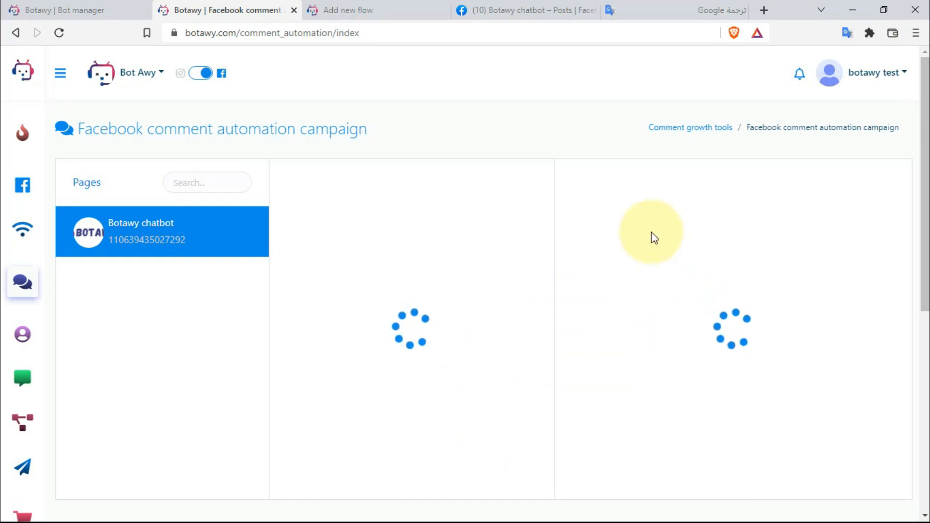
scroll(666, 324, "down", 3)
scroll(659, 358, "down", 1)
scroll(710, 482, "down", 1)
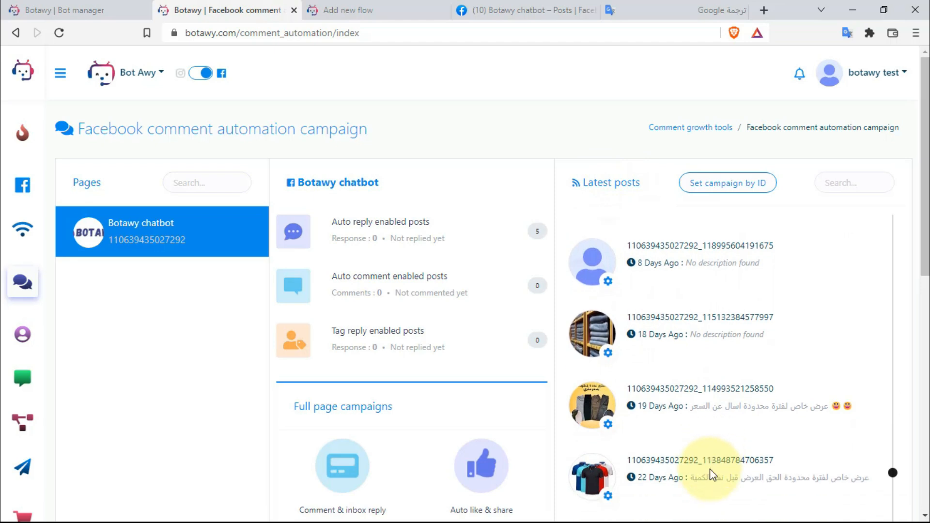
left_click(671, 437)
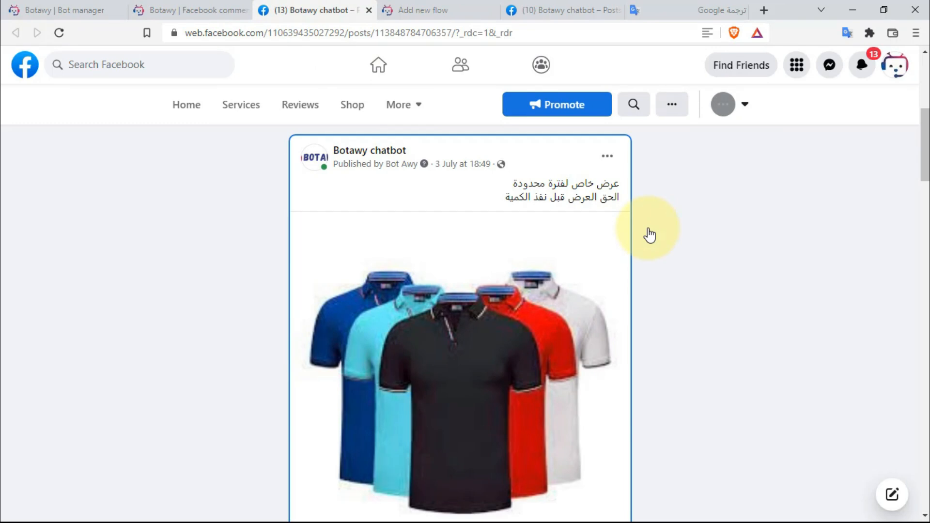
- Post the test comment 'السعر كام' under the T-shirt offer post
scroll(629, 279, "down", 5)
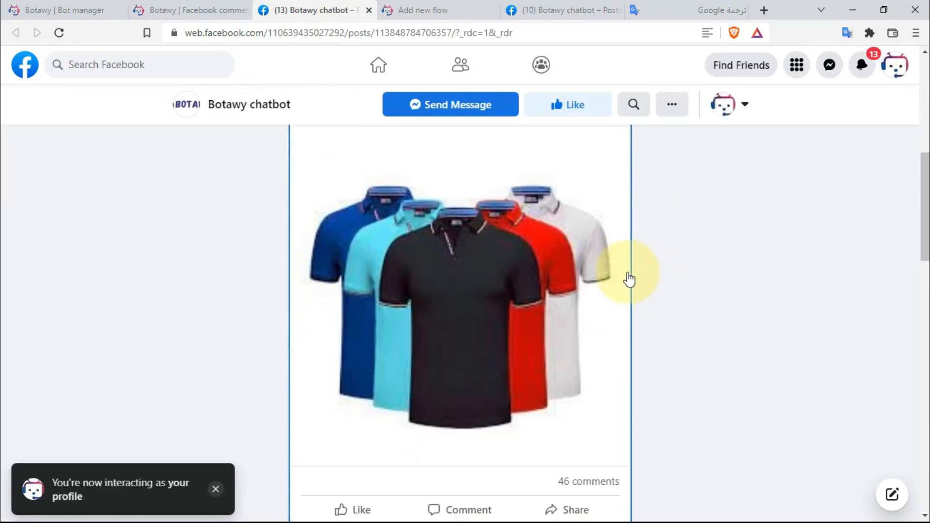
scroll(620, 284, "down", 3)
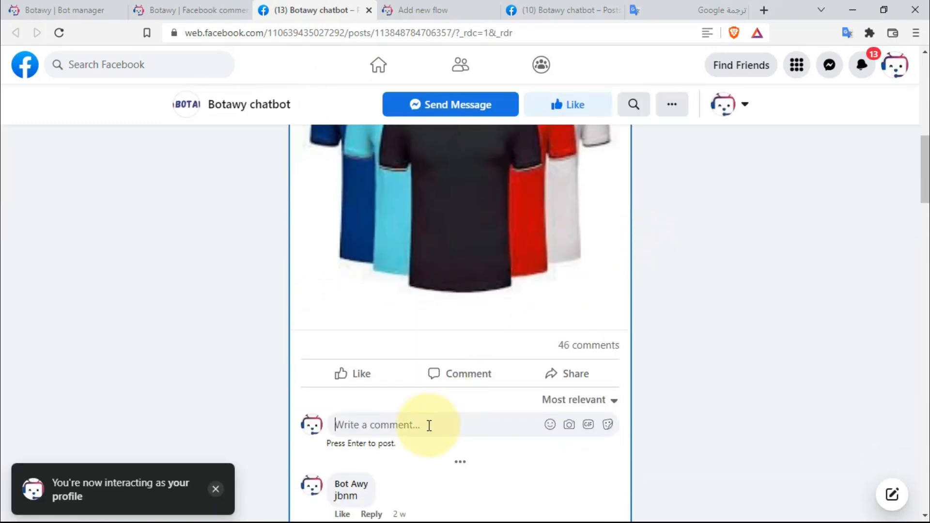
type("السعر كام")
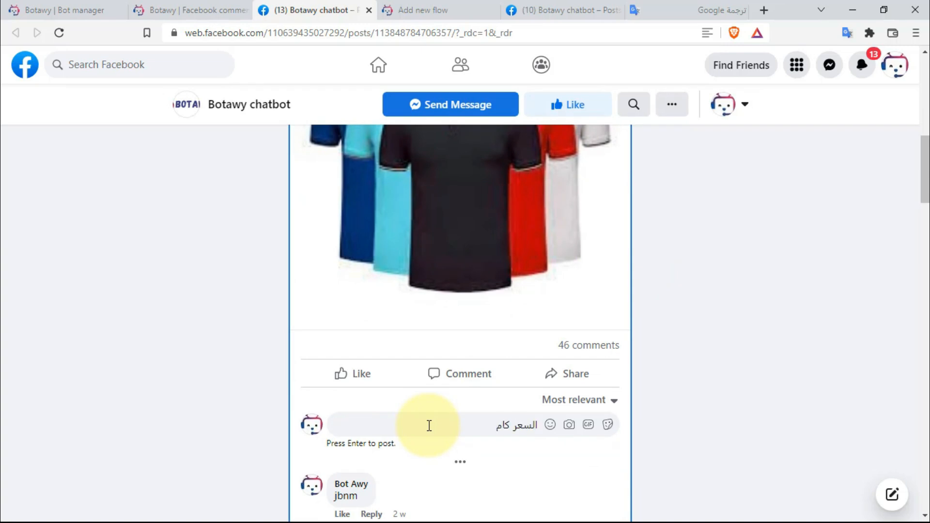
key("Return")
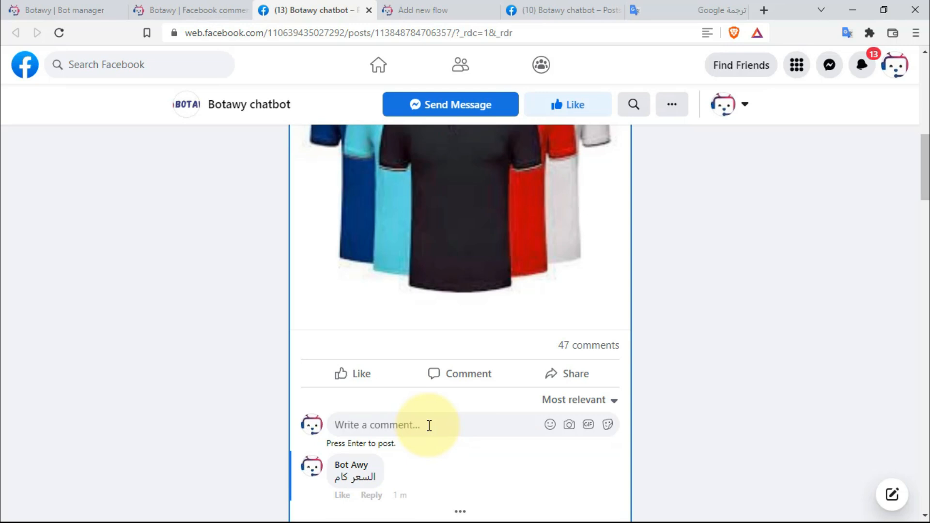
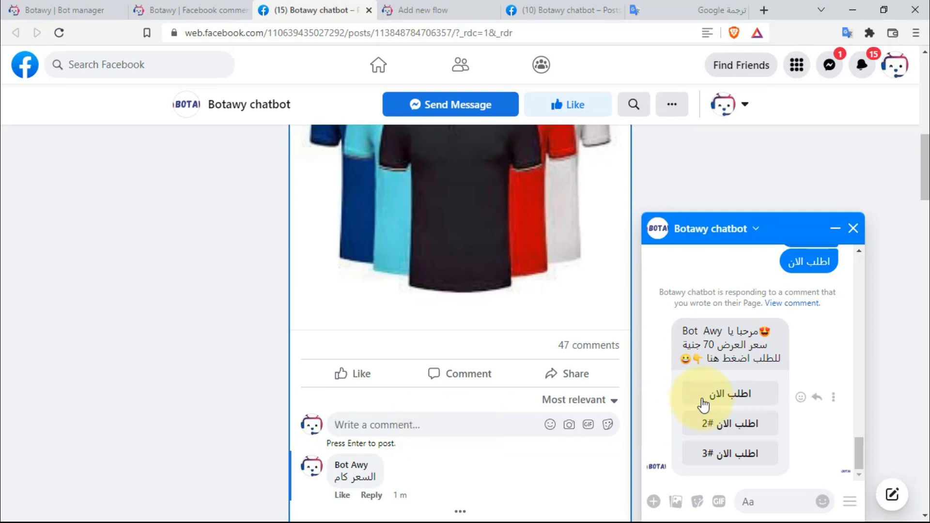
- Open the order webview from the first 'اطلب الان' button under the bot's price reply
left_click(725, 395)
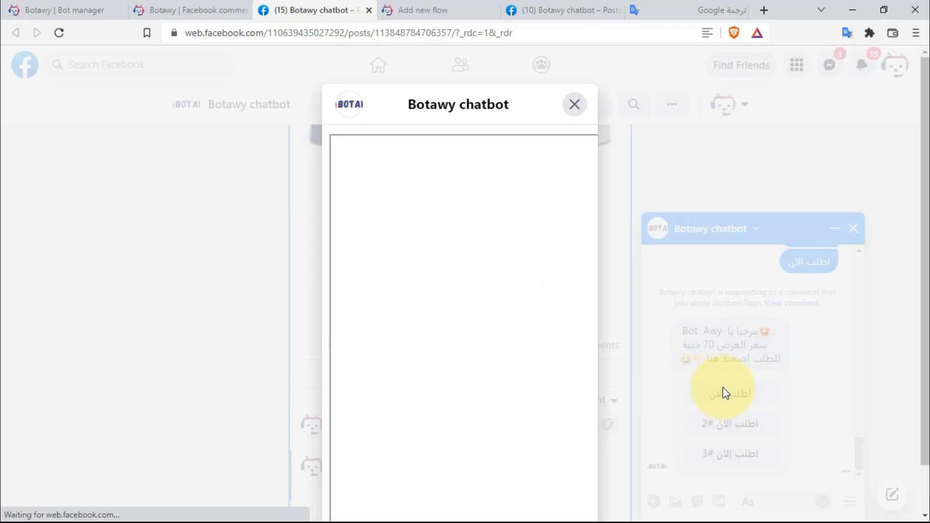
- Enter the customer's full name in the order form's Name field
scroll(540, 312, "down", 3)
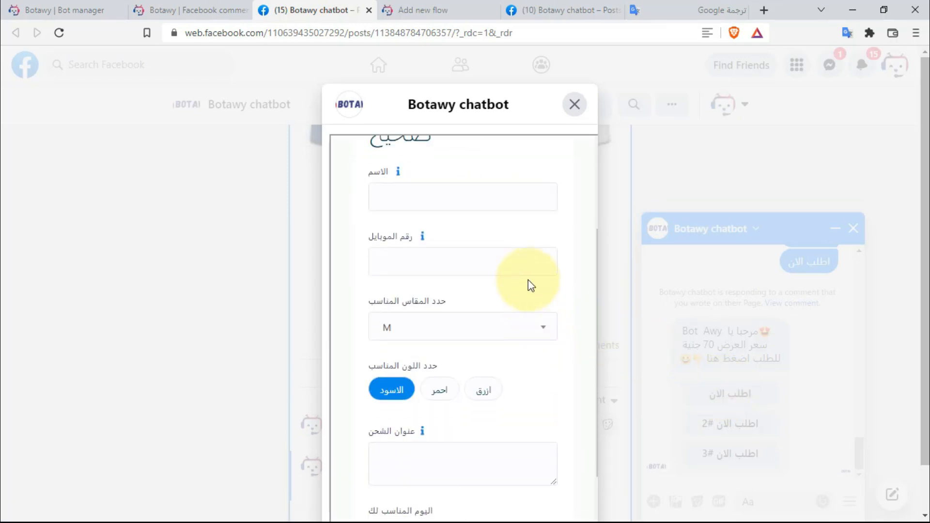
scroll(529, 284, "up", 2)
left_click(498, 265)
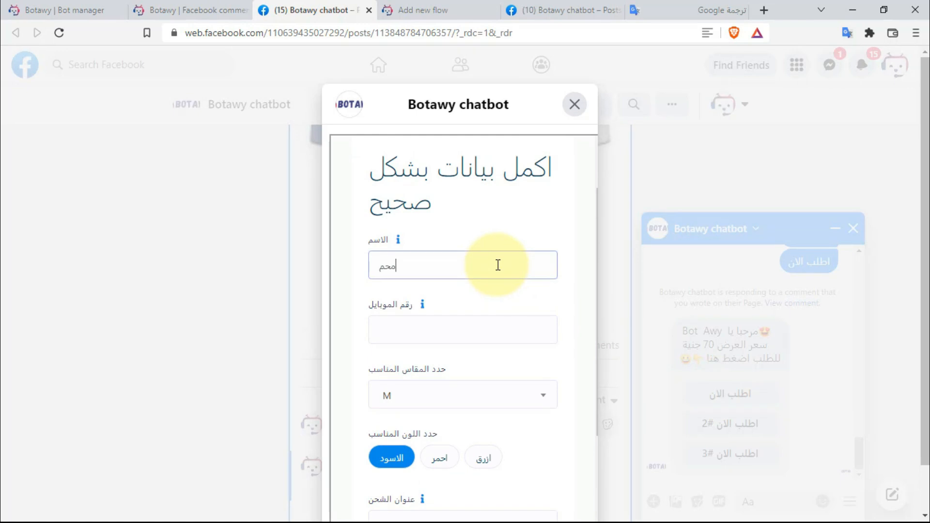
mouse_move(398, 237)
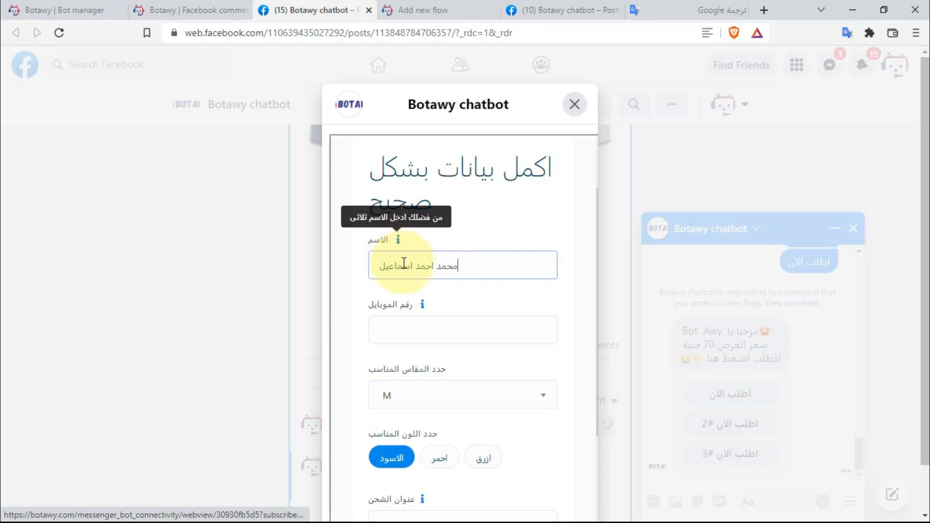
- Enter the customer's mobile number in the phone field
left_click(413, 327)
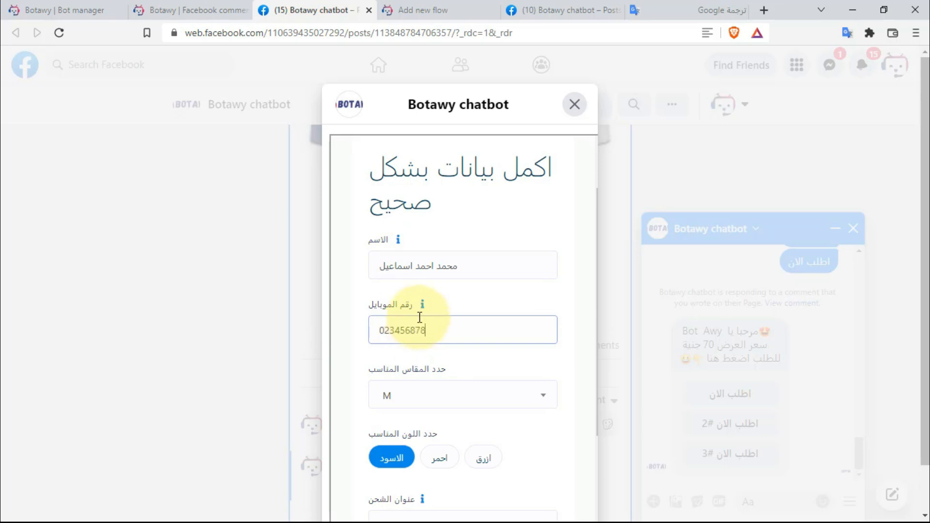
mouse_move(424, 313)
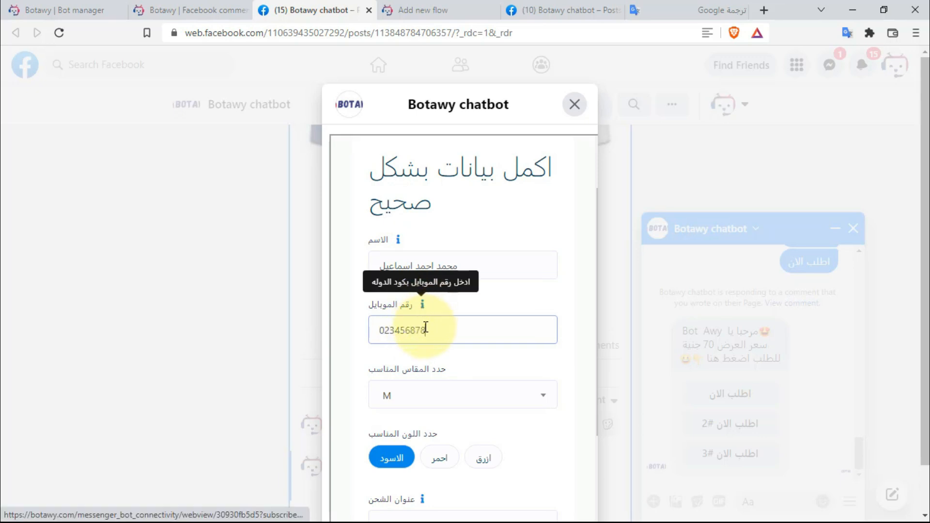
scroll(432, 387, "down", 3)
left_click(446, 265)
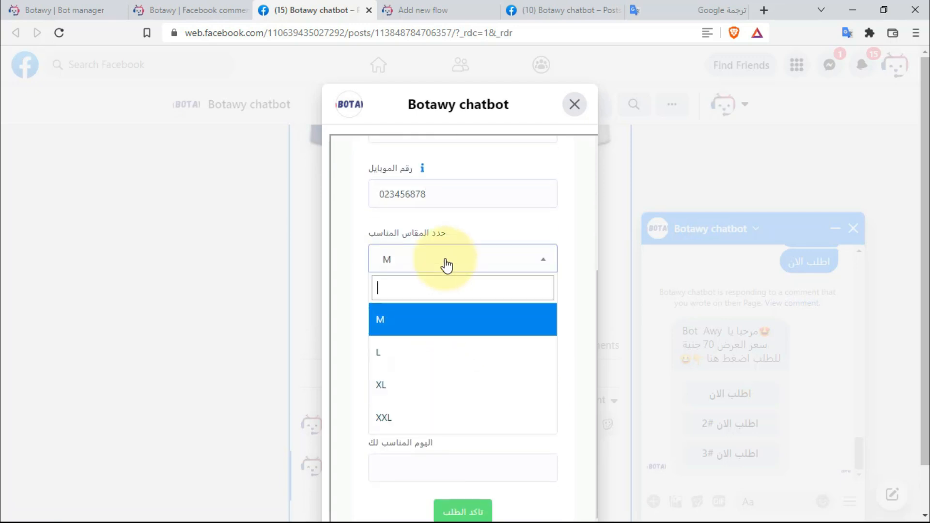
- Choose size XL and red as the T-shirt colour
left_click(431, 392)
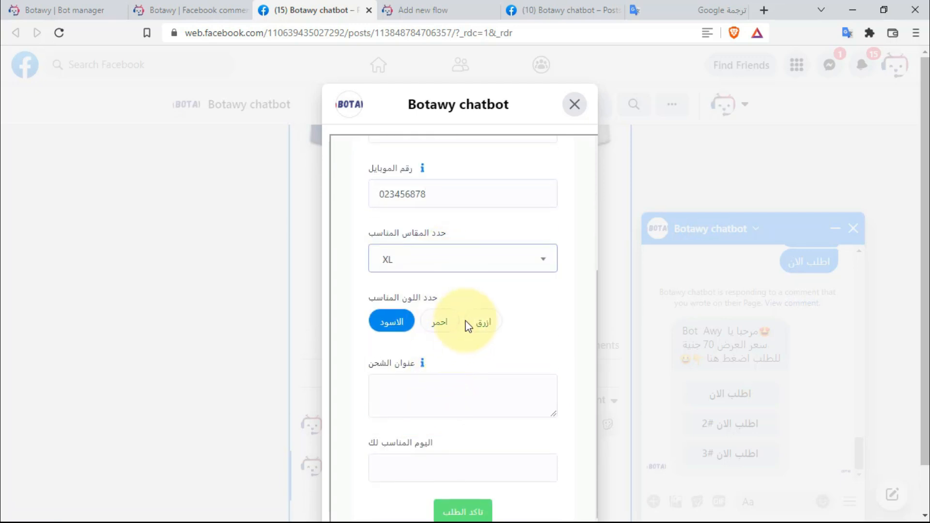
left_click(484, 322)
left_click(445, 322)
left_click(483, 321)
left_click(436, 324)
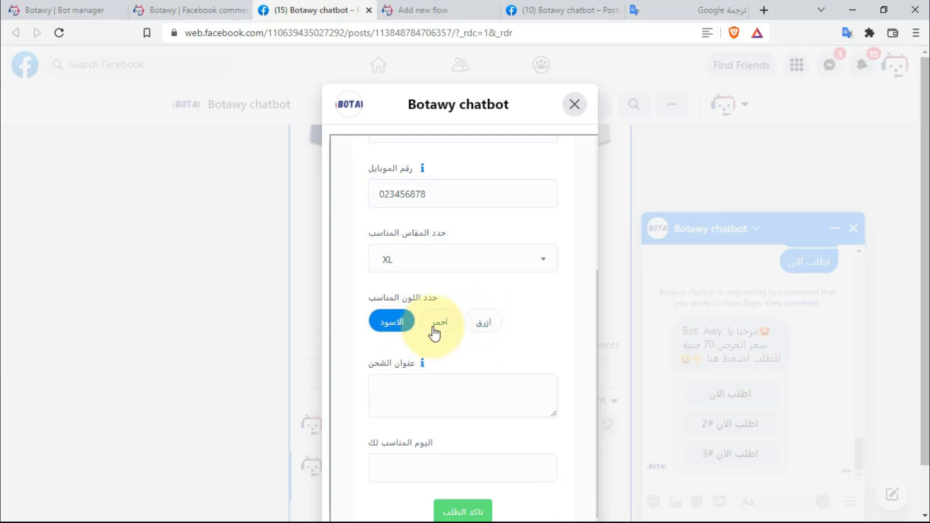
left_click(402, 328)
left_click(402, 332)
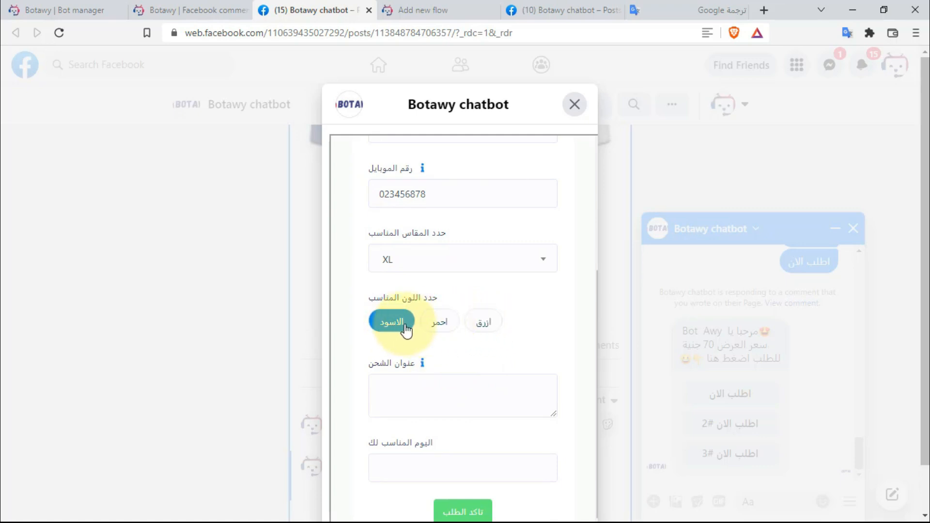
left_click(405, 327)
left_click(438, 324)
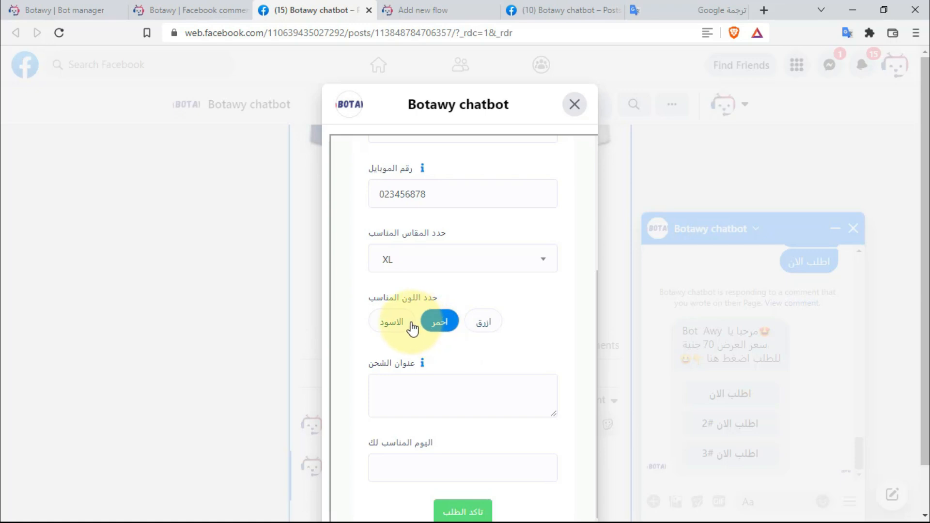
scroll(473, 363, "down", 1)
- Enter the shipping address 'شارع - مدينة'
left_click(467, 353)
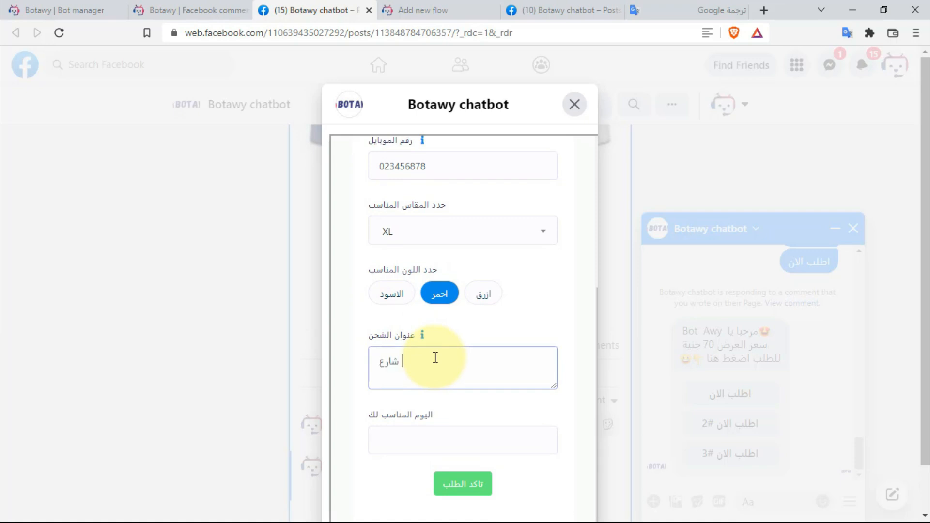
type("شارع - مدينة")
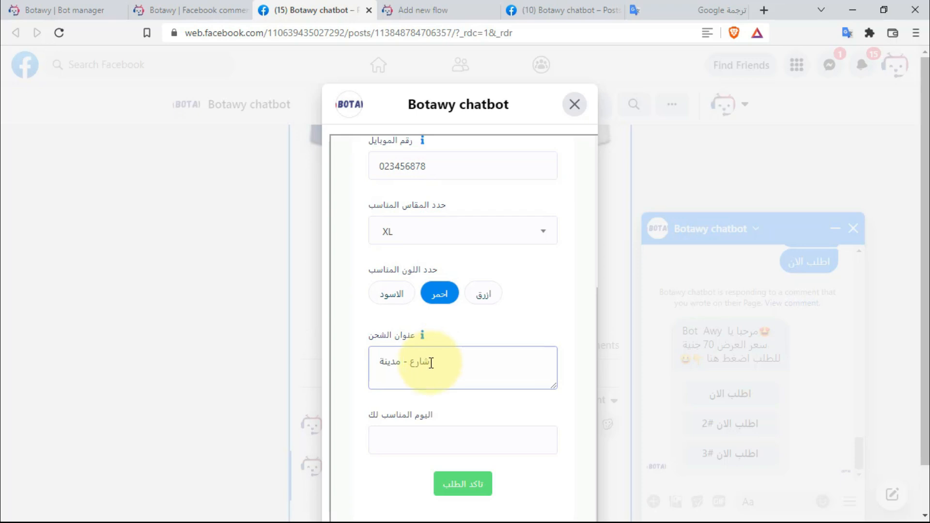
scroll(442, 416, "down", 1)
- Set the preferred day to 2022-09-20, submit the order, and close the form
left_click(439, 383)
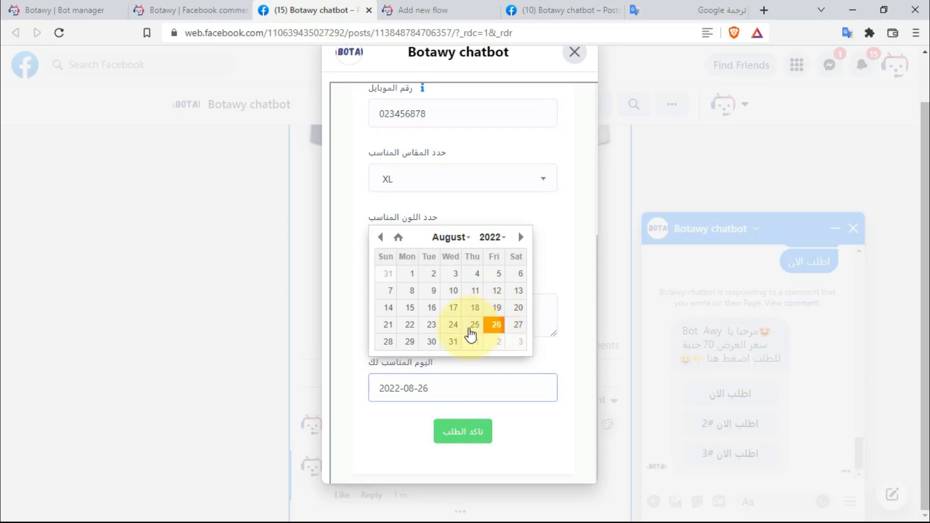
left_click(410, 342)
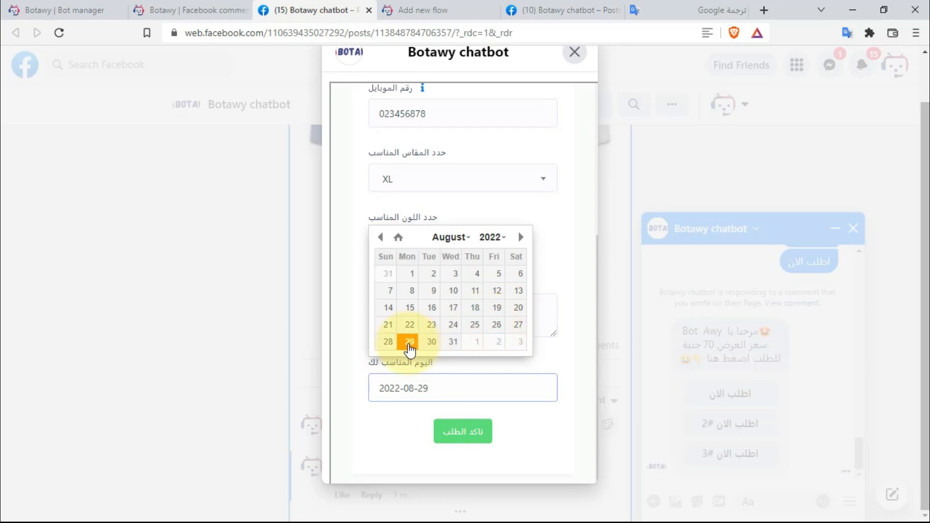
left_click(521, 237)
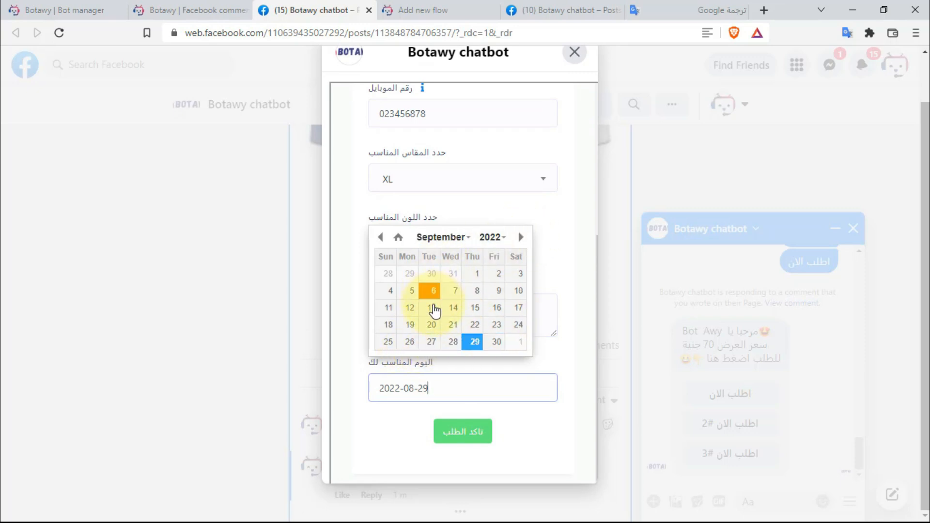
left_click(432, 324)
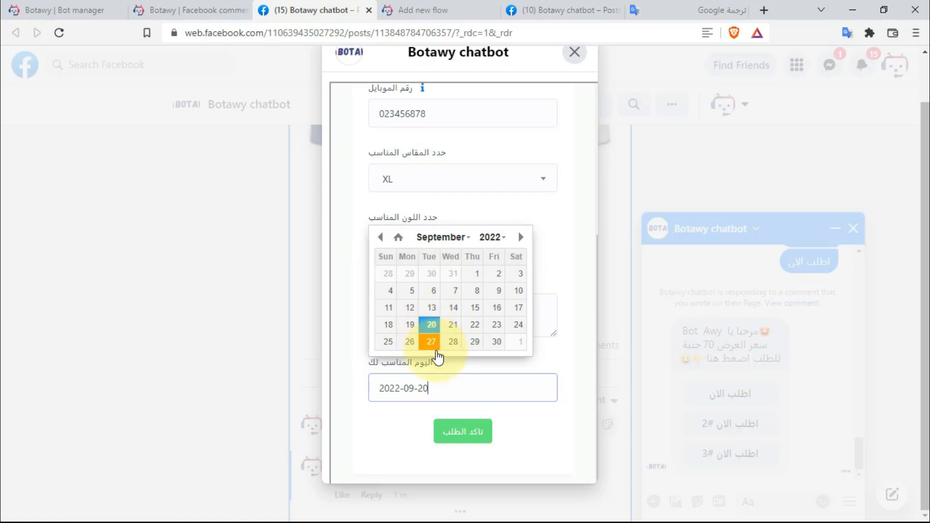
left_click(460, 433)
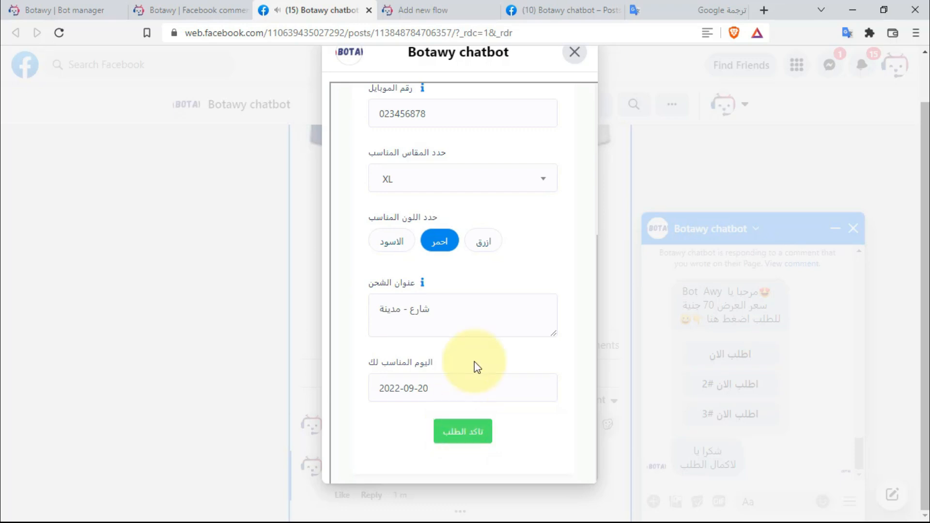
left_click(574, 53)
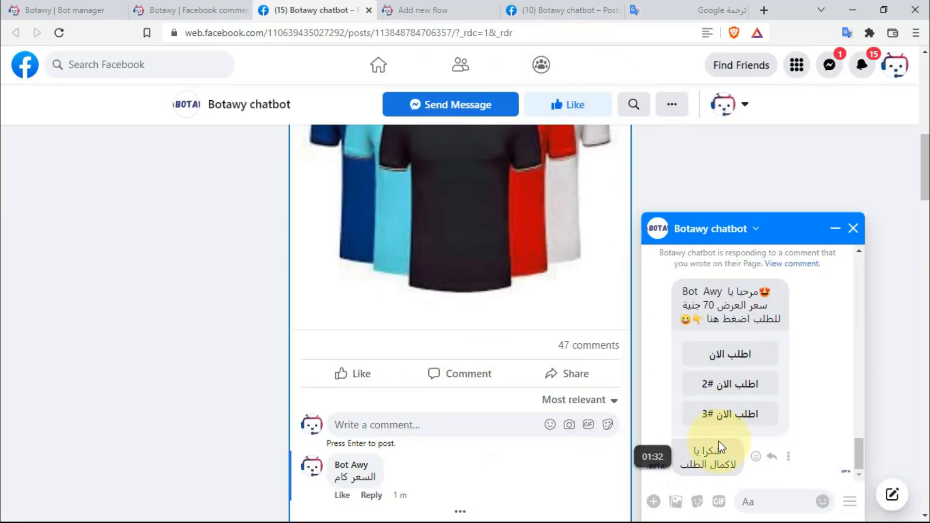
left_click(737, 392)
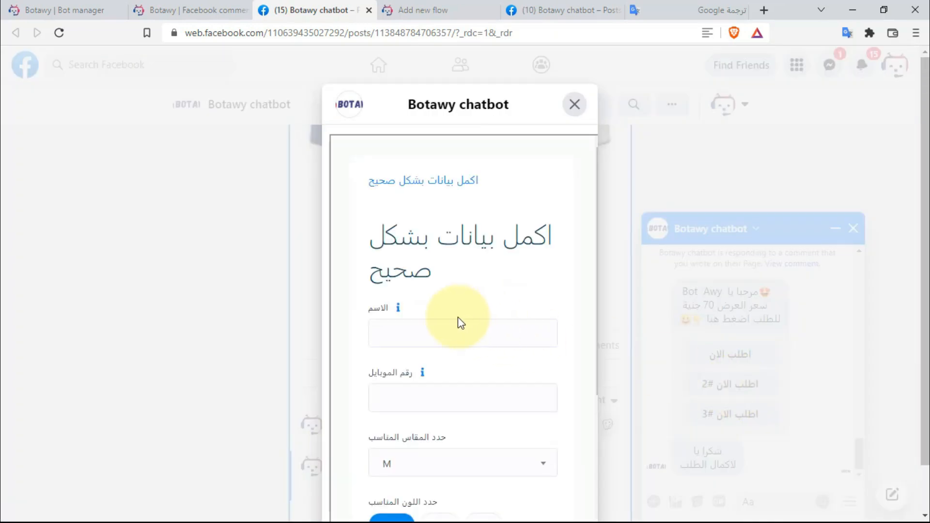
scroll(459, 317, "down", 4)
scroll(465, 310, "up", 4)
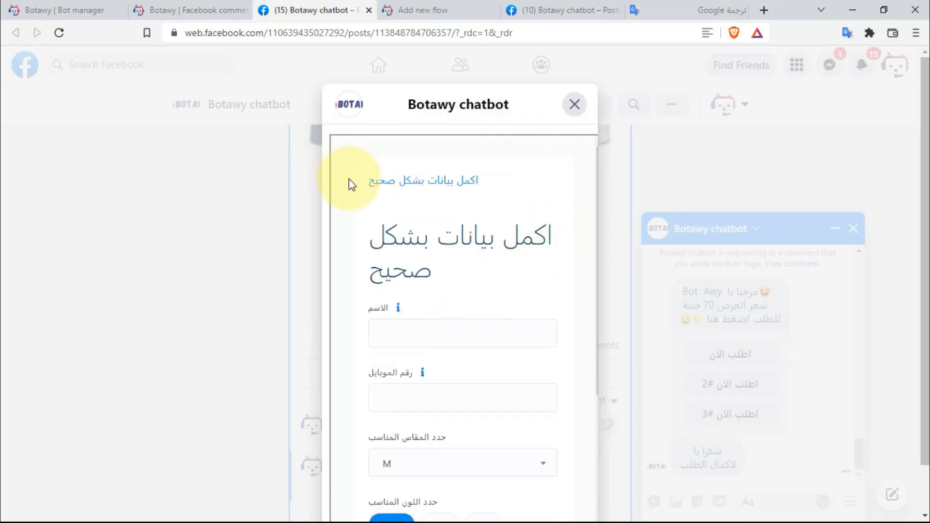
left_click(575, 105)
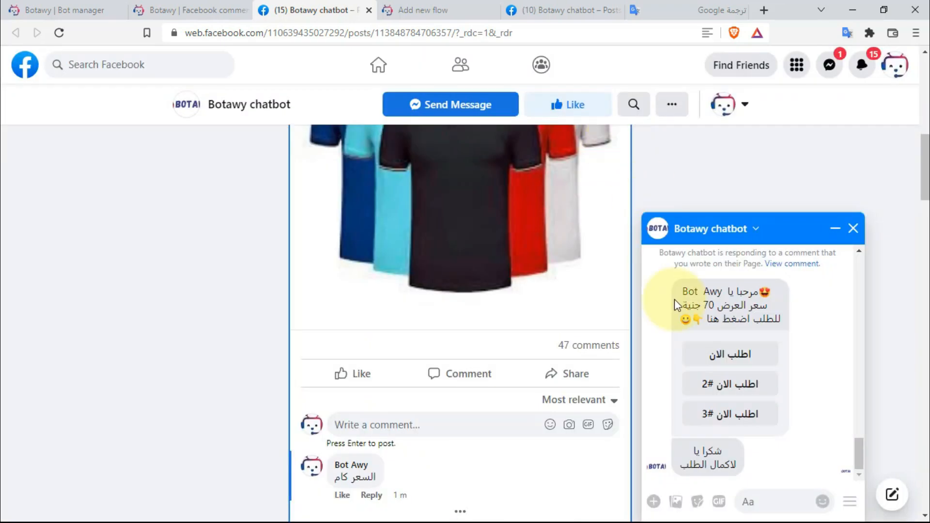
left_click(731, 413)
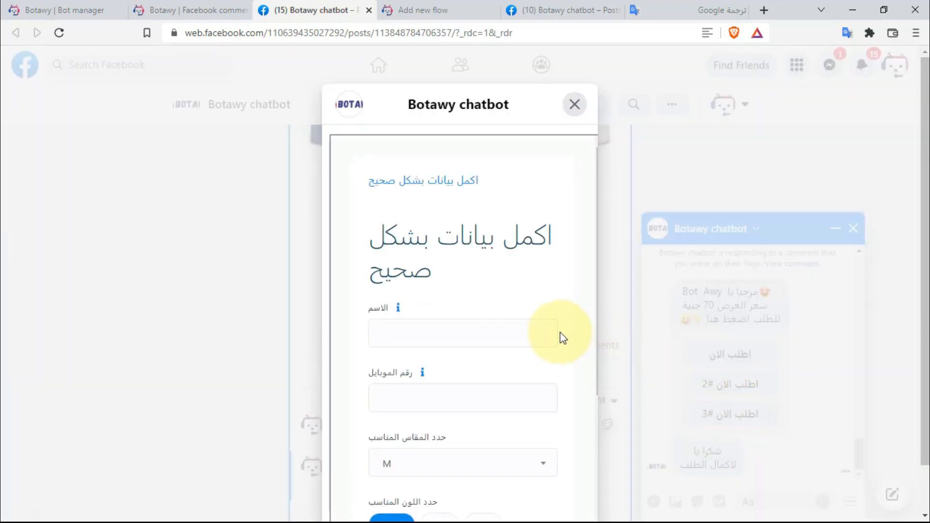
scroll(544, 328, "down", 5)
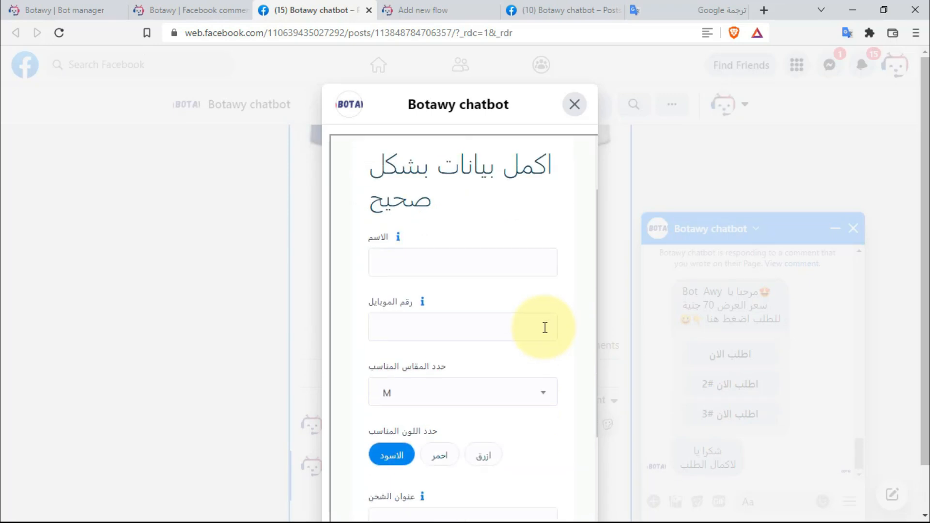
left_click(574, 105)
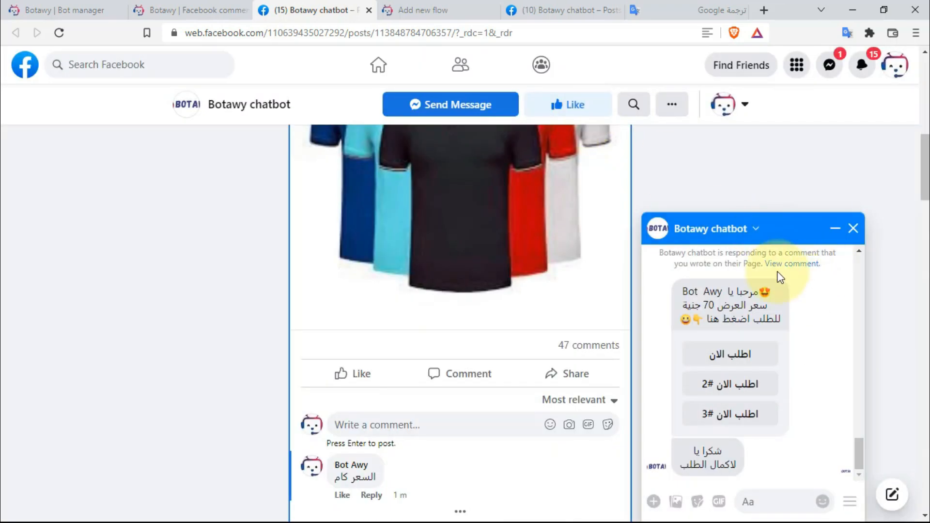